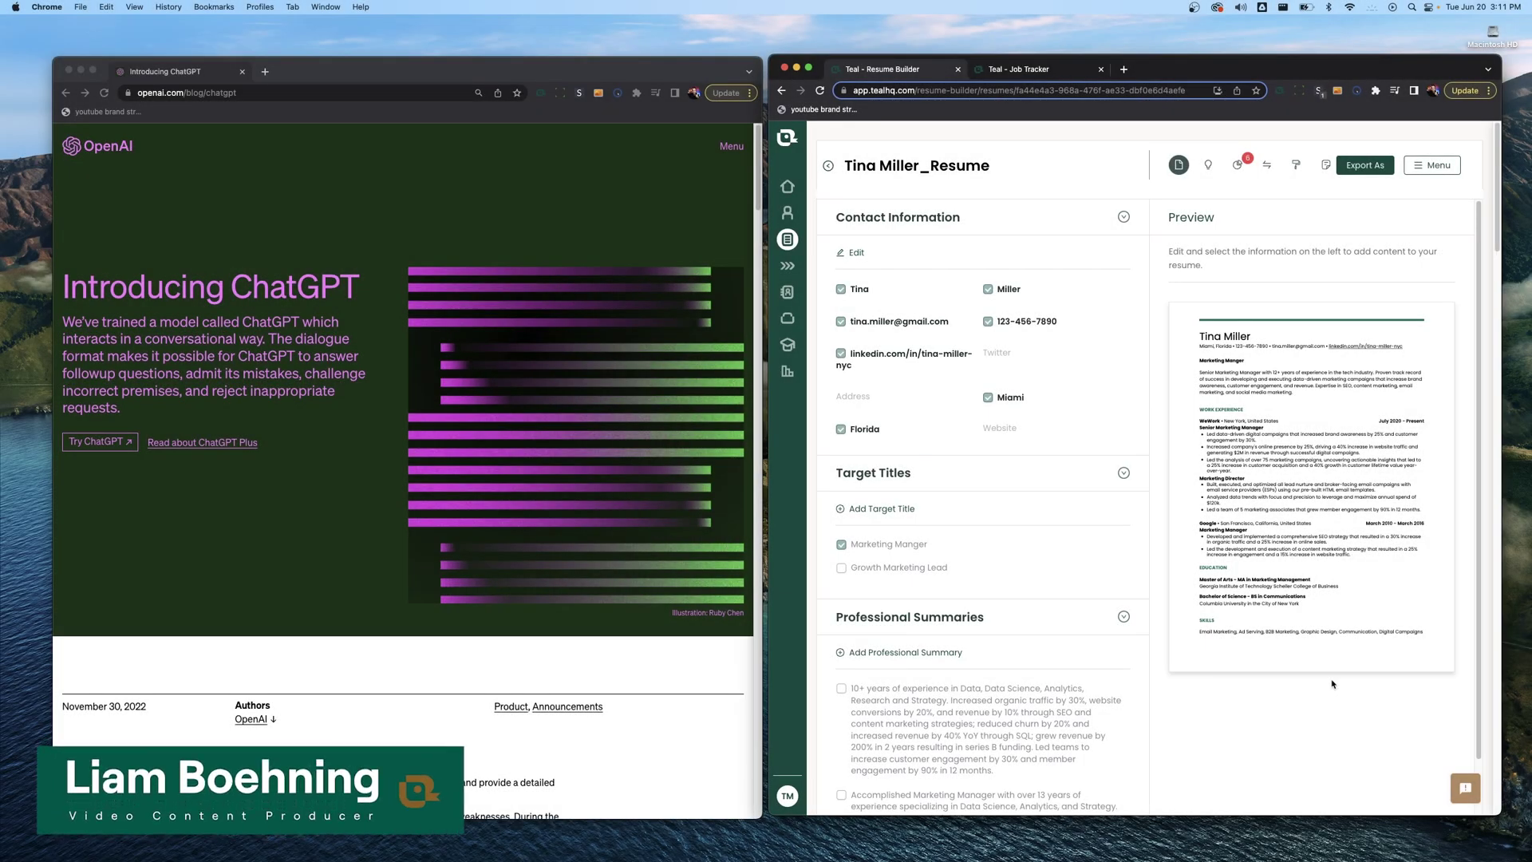
Move the Digital Marketing Manager job to Interviewing in the Job Tracker, then return to the resume.
left_click(252, 385)
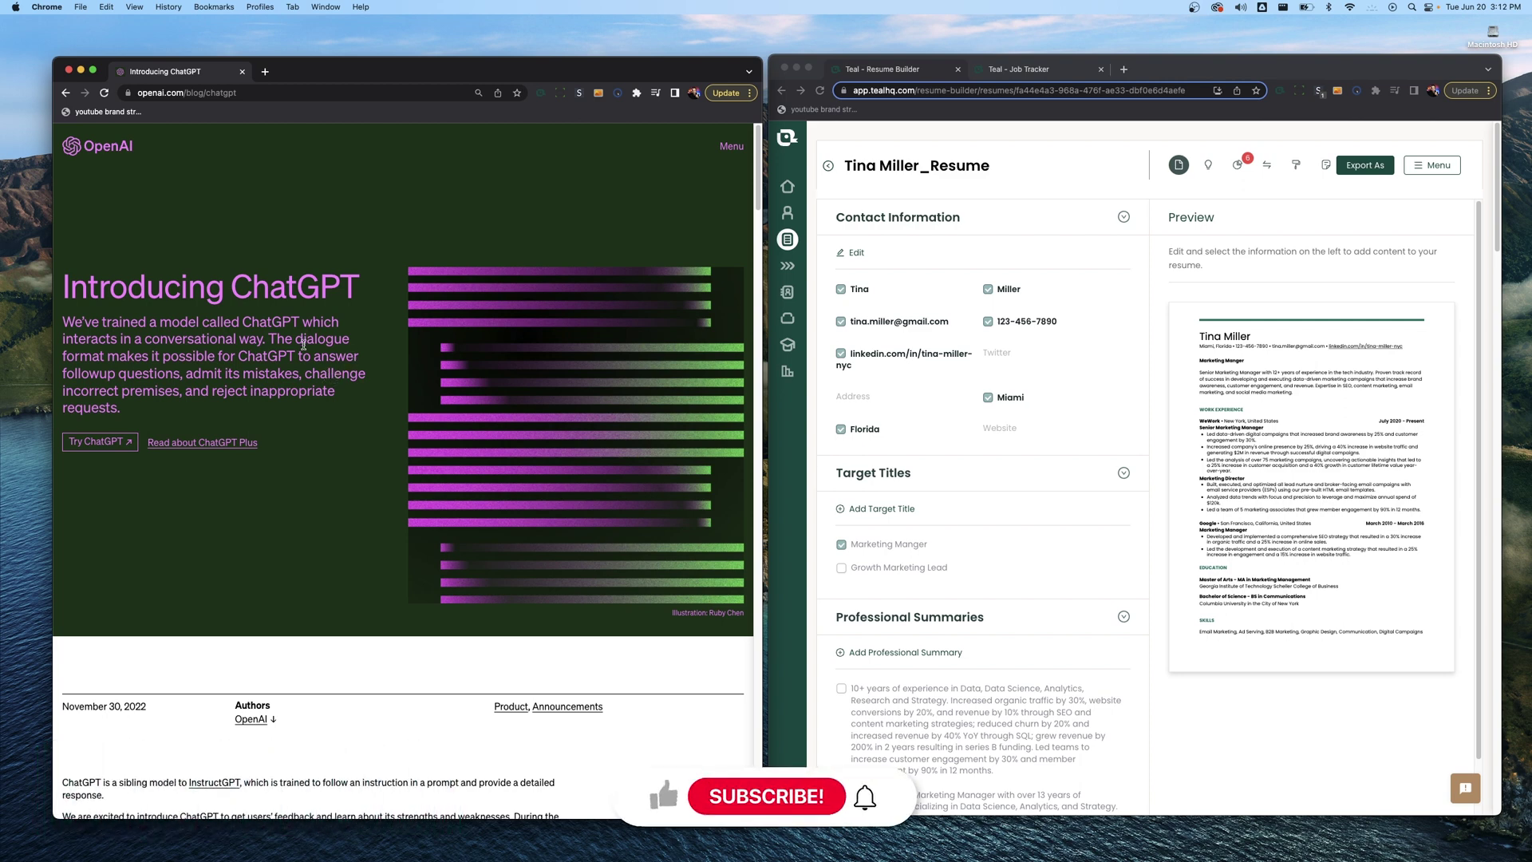
left_click(1287, 435)
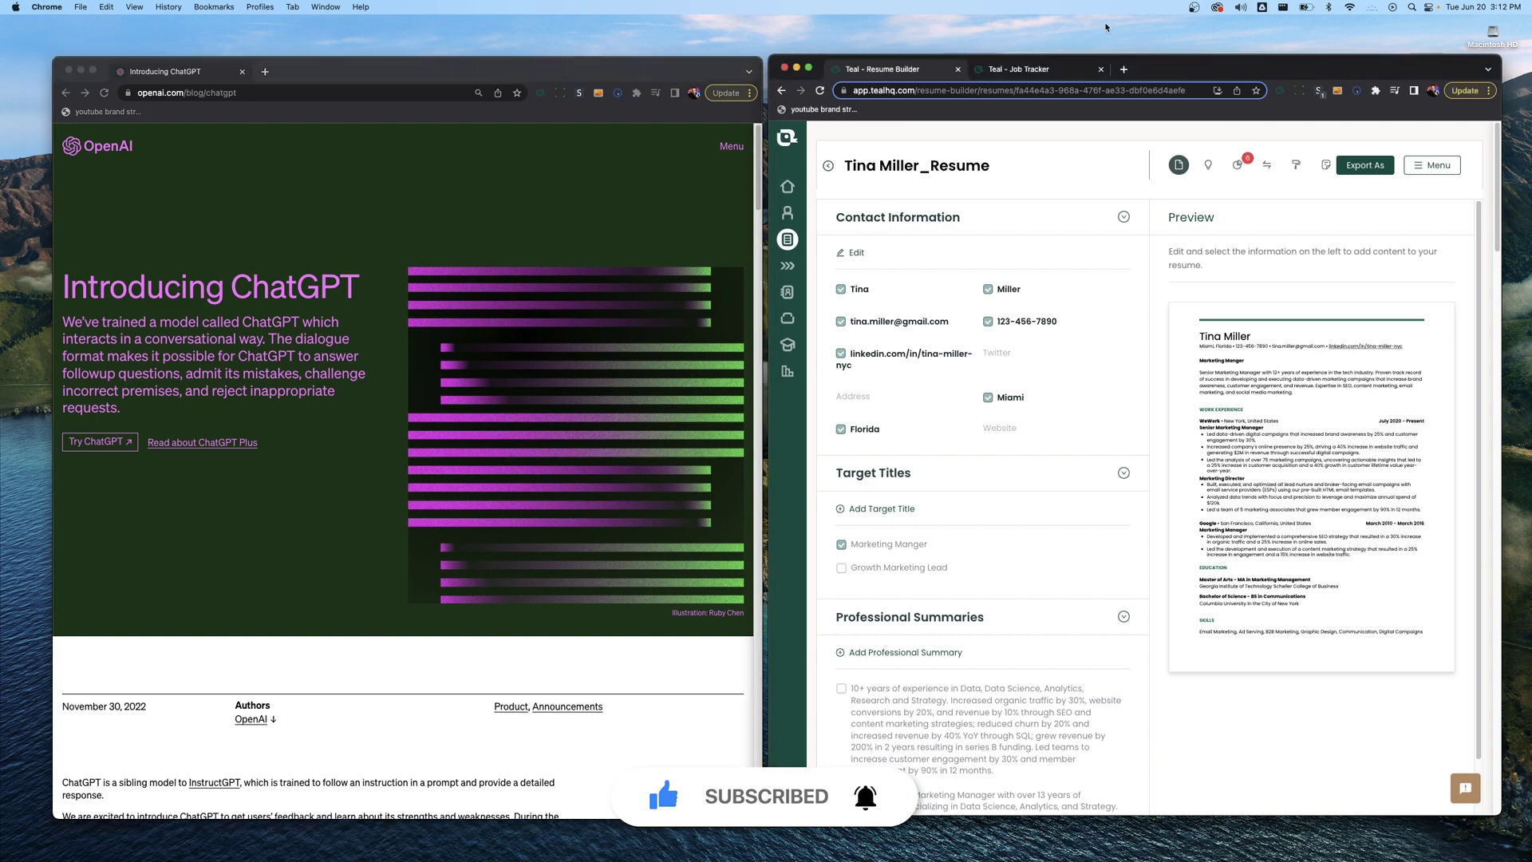
left_click(1057, 68)
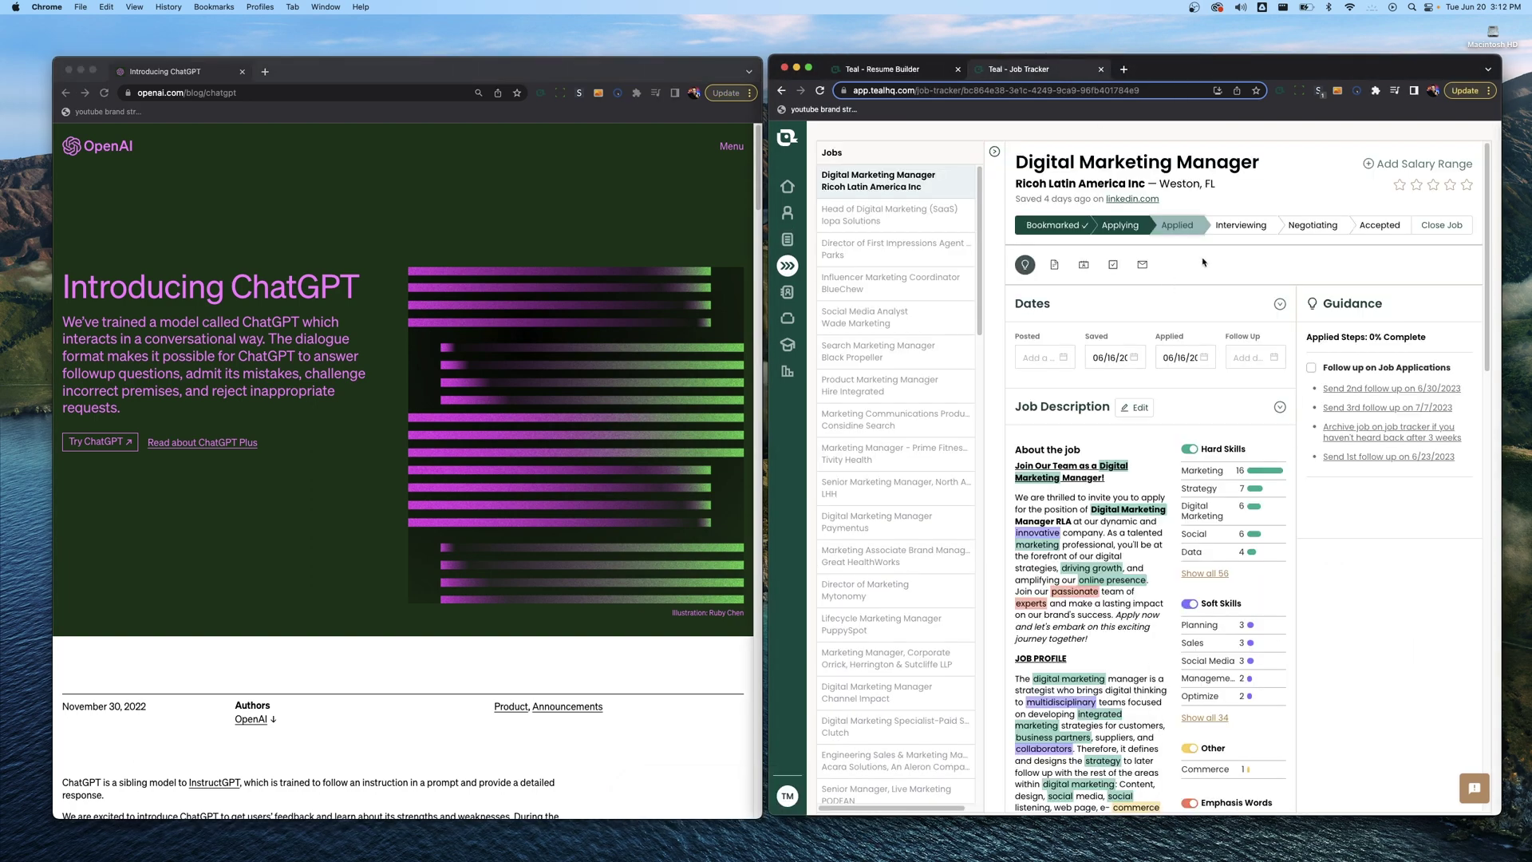
left_click(1247, 230)
left_click(915, 70)
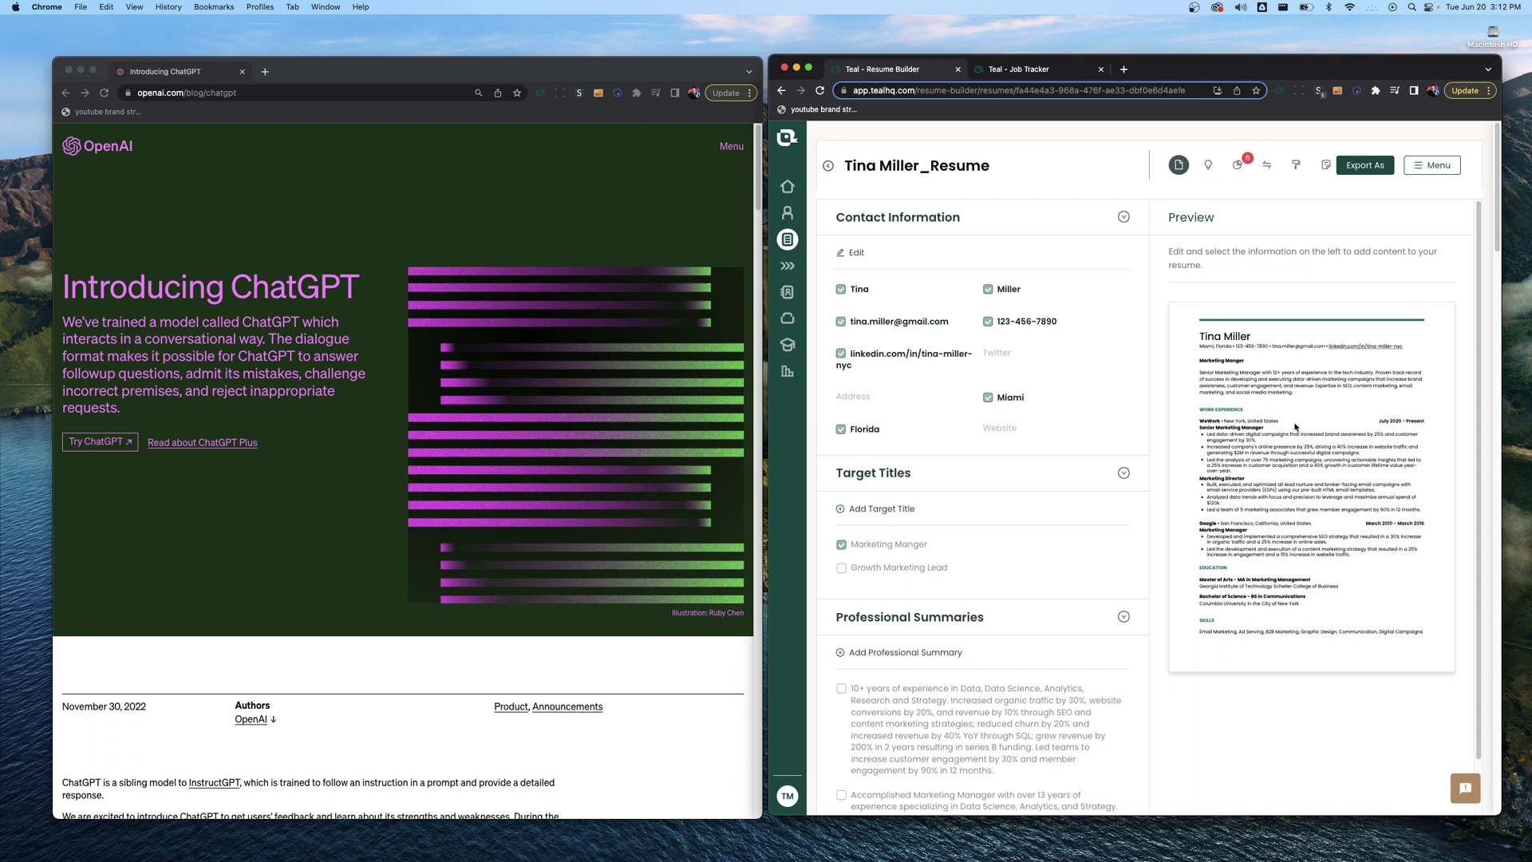
Start a GPT-4 ChatGPT chat and select the profile summary paragraph in Teal's preview.
left_click(163, 479)
left_click(98, 442)
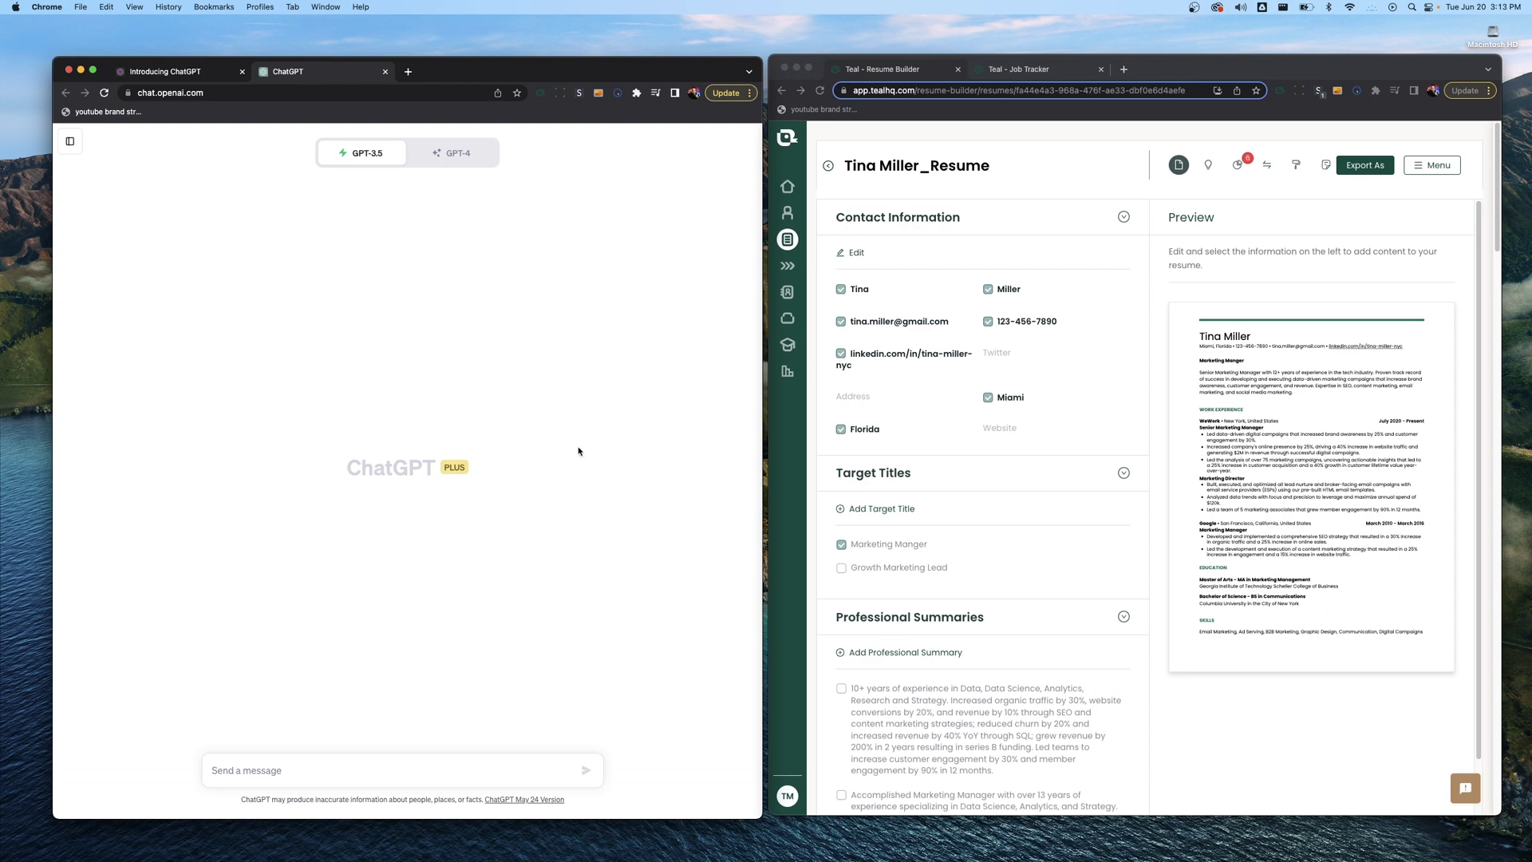
left_click(967, 445)
scroll(968, 446, "down", 5)
scroll(969, 447, "down", 5)
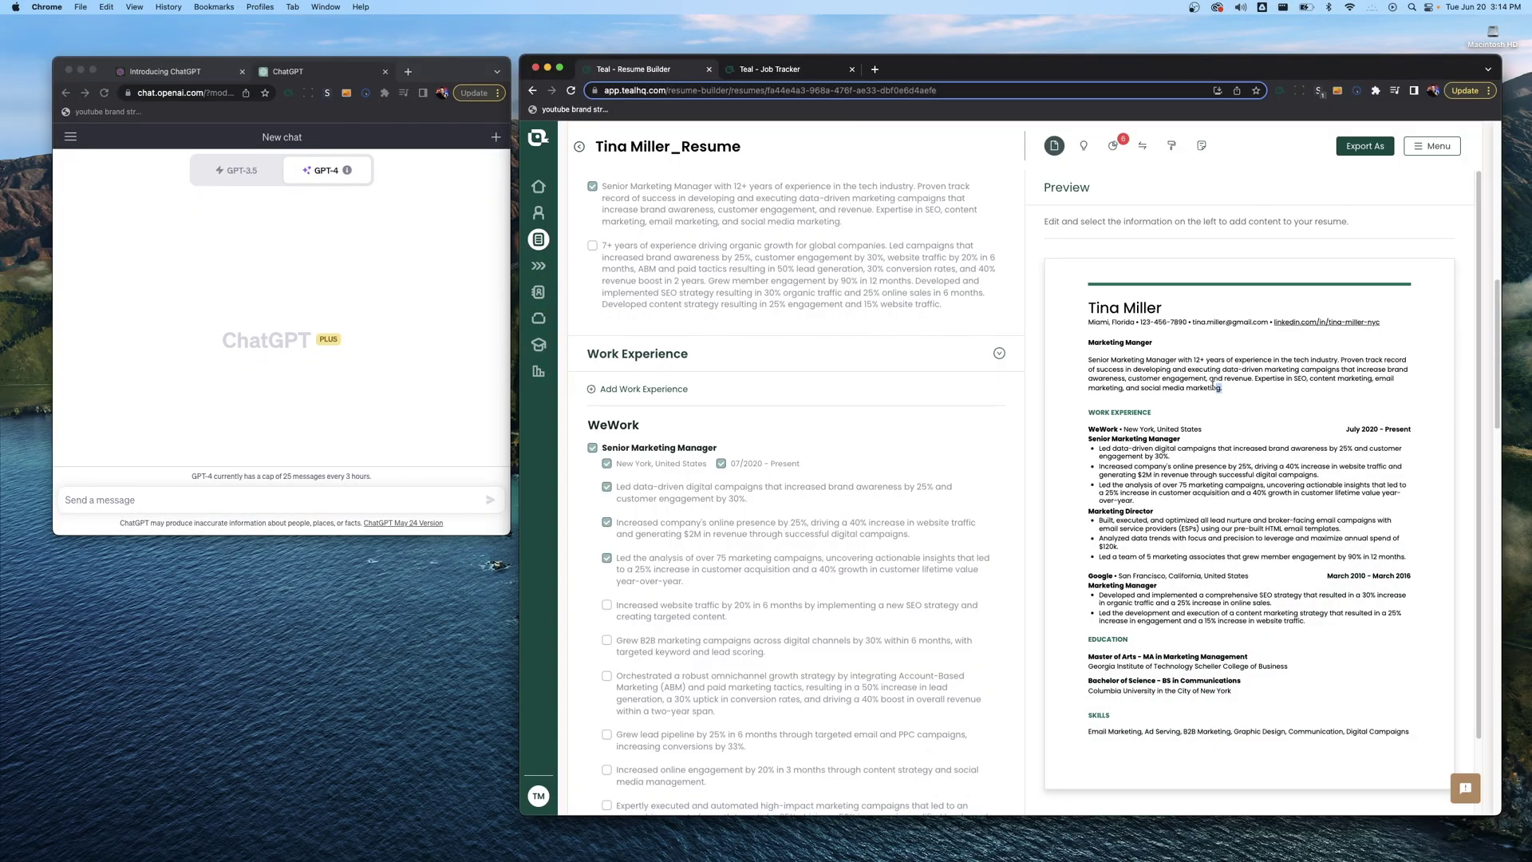
left_click_drag(1222, 388, 1087, 361)
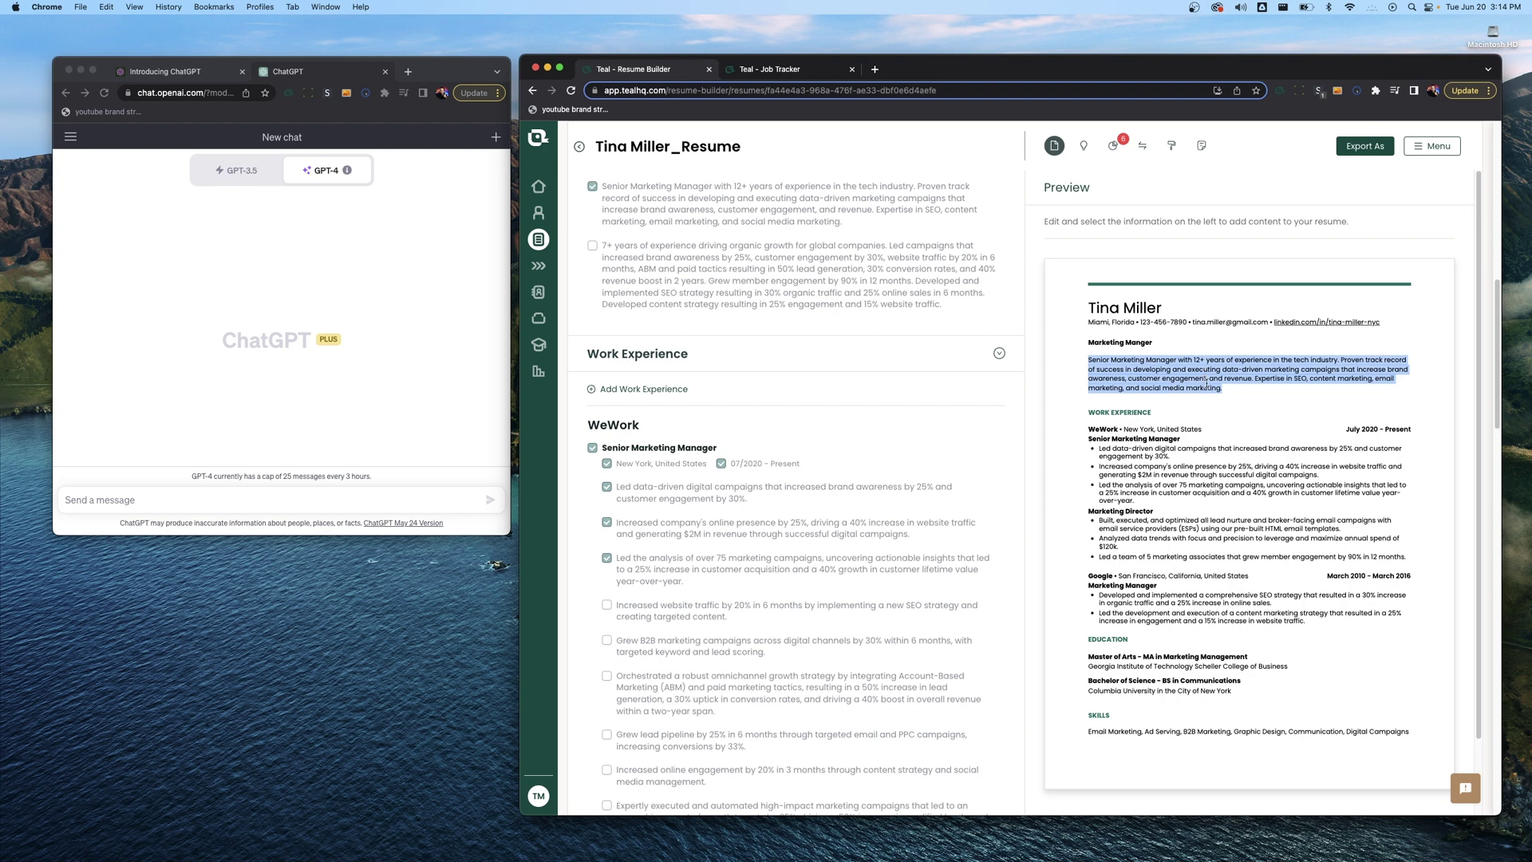
left_click(1243, 394)
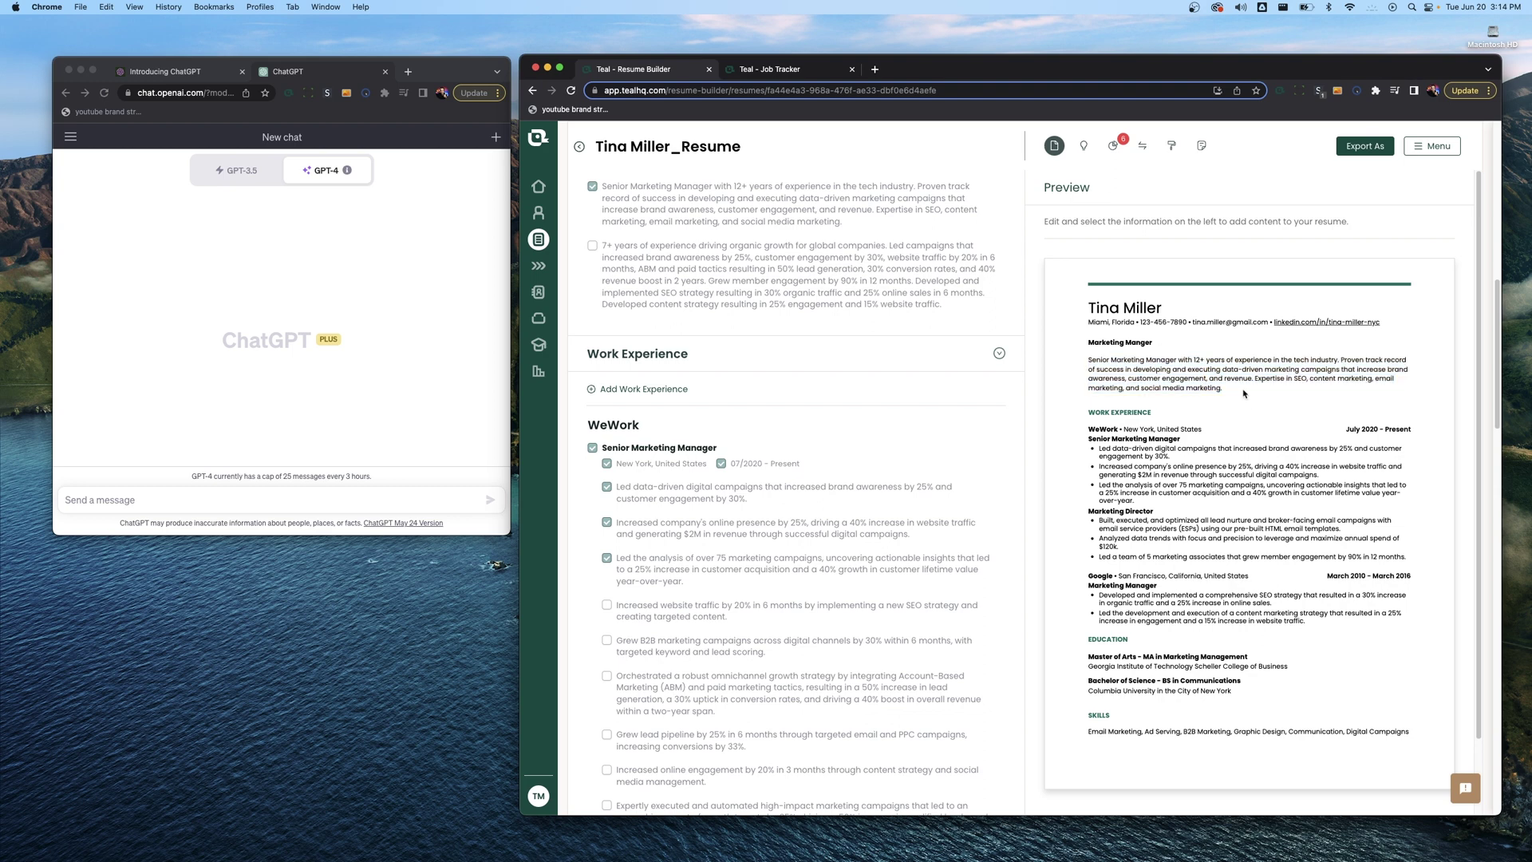
left_click_drag(1233, 392, 1073, 360)
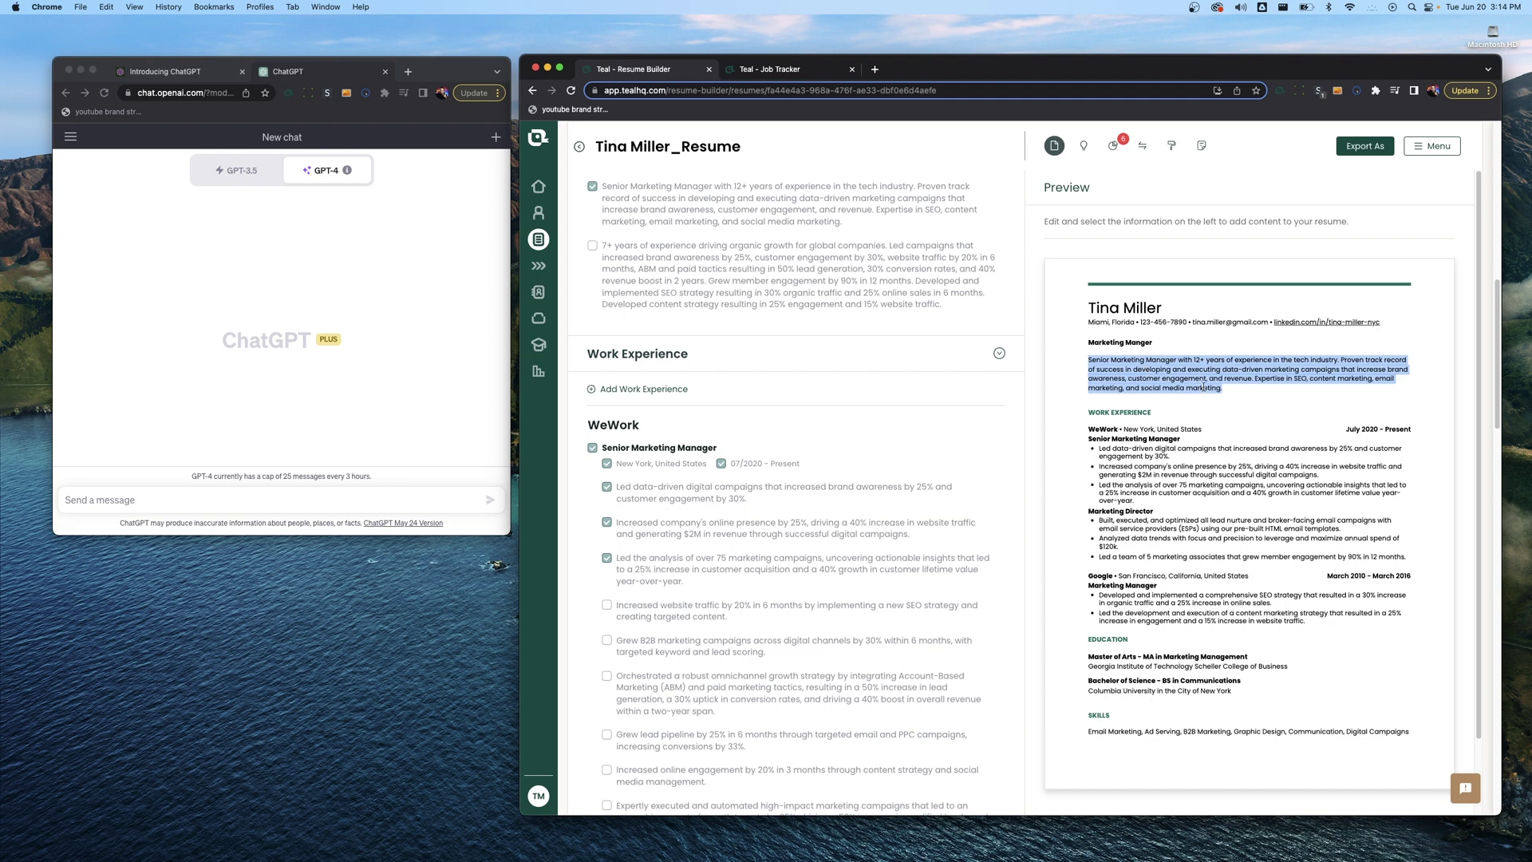
left_click(1201, 386)
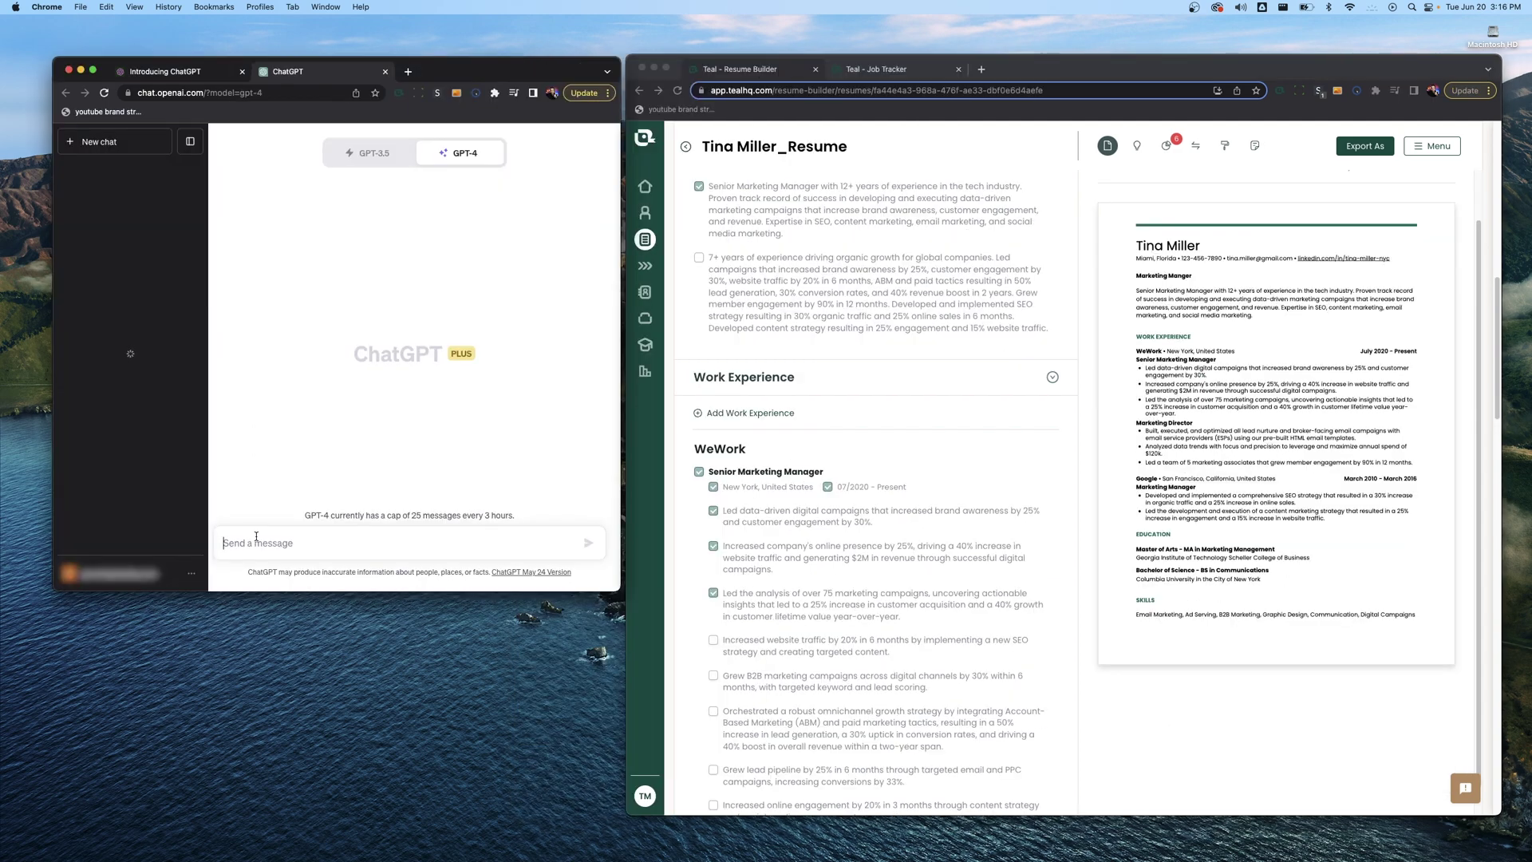
Paste the key-skills prompt into ChatGPT and replace [Role] with 'Marketing Manager'.
type("Based on my experience as a [Role], what are some key skills I should highlight in my resume summary?")
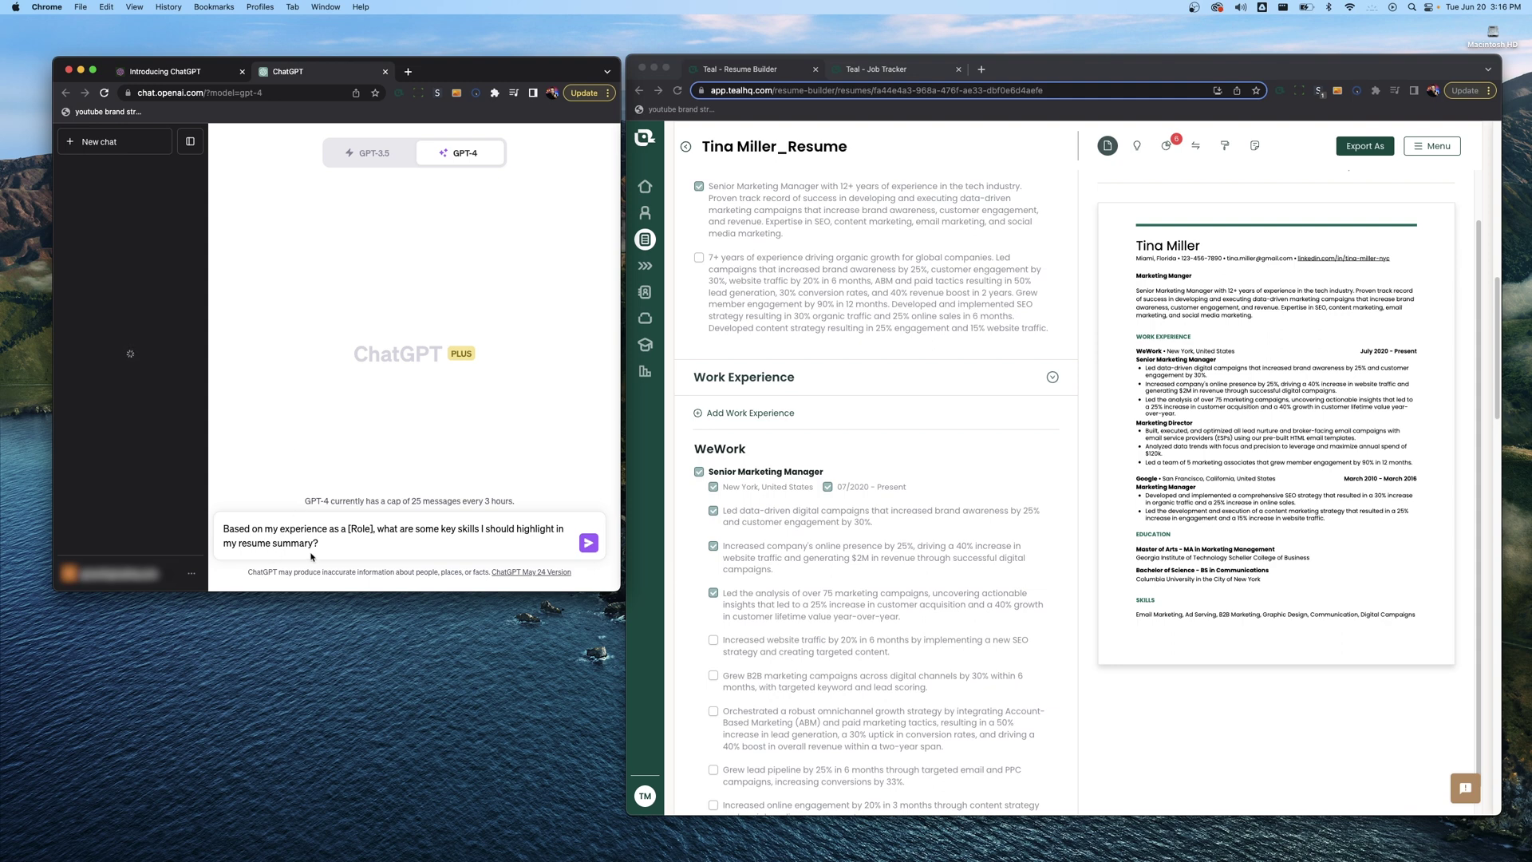
left_click_drag(375, 530, 348, 530)
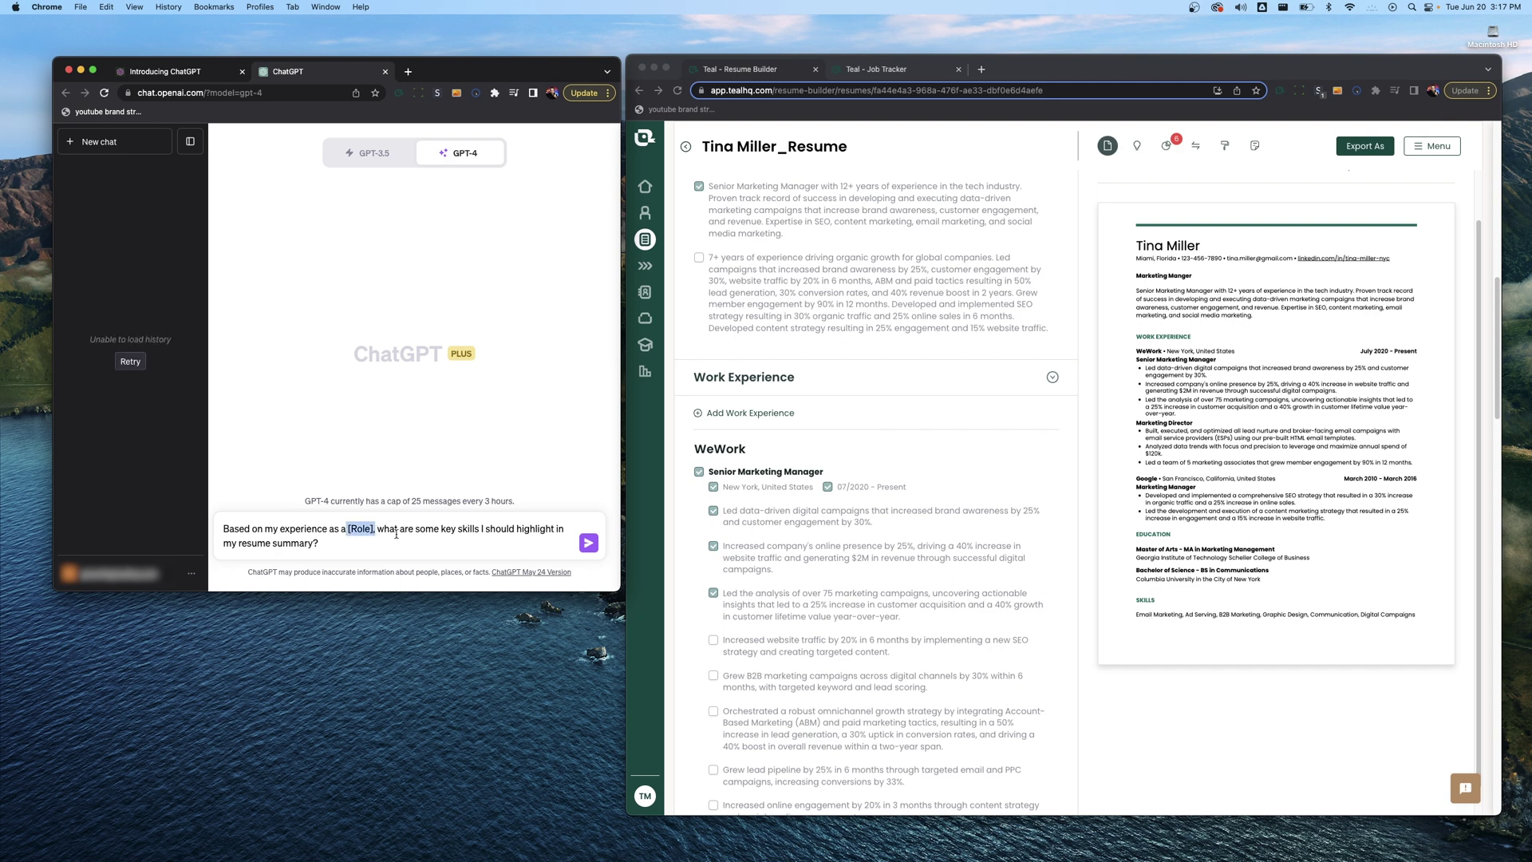
type("Marketing Manager,")
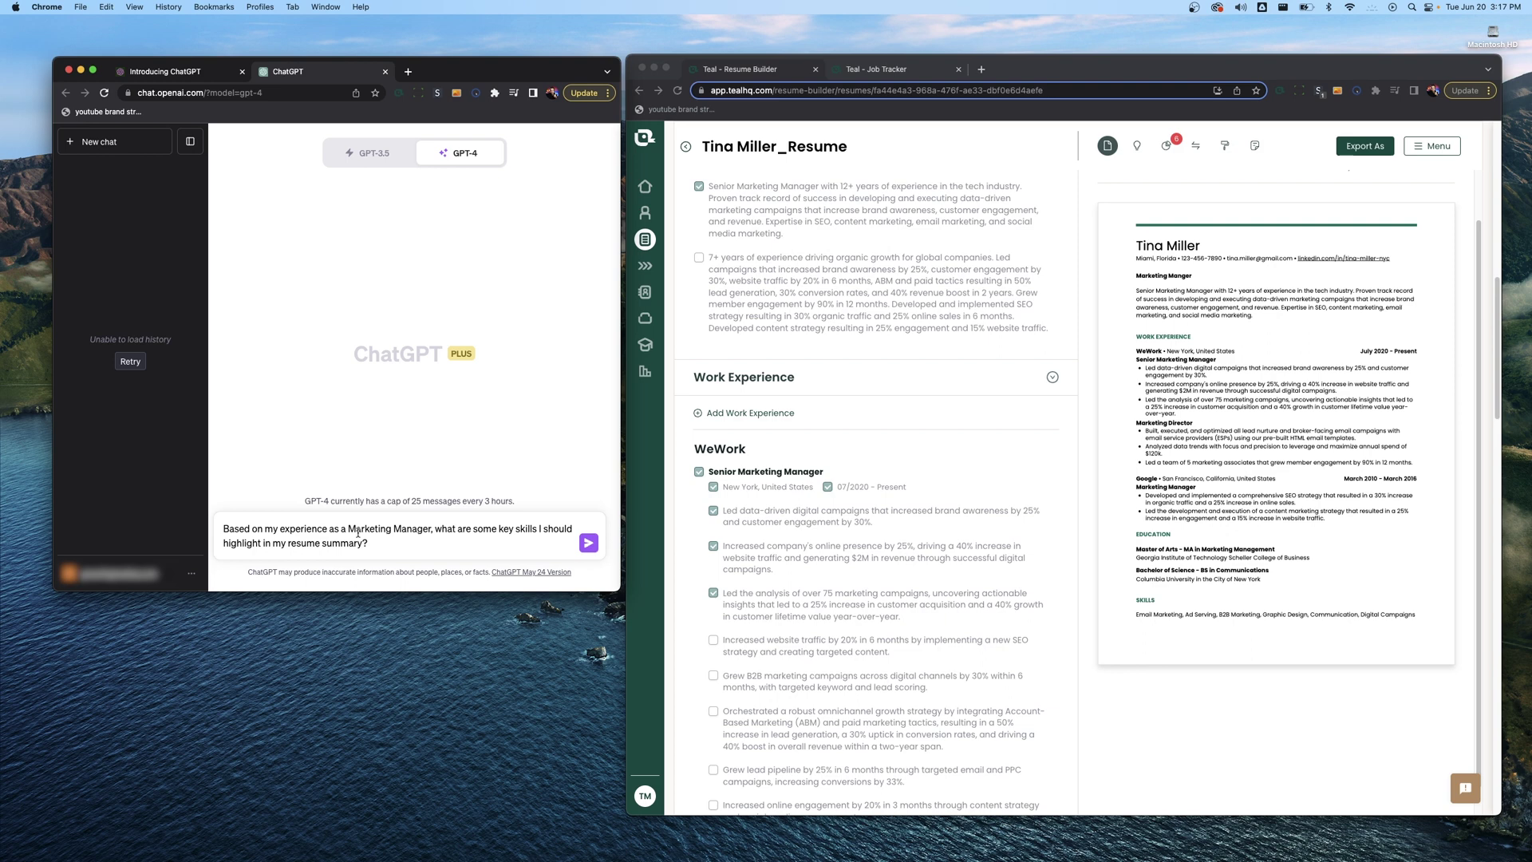
left_click_drag(347, 529, 435, 531)
left_click(399, 544)
Copy the resume text from title through skills in Teal's preview into the ChatGPT message.
left_click(1144, 285)
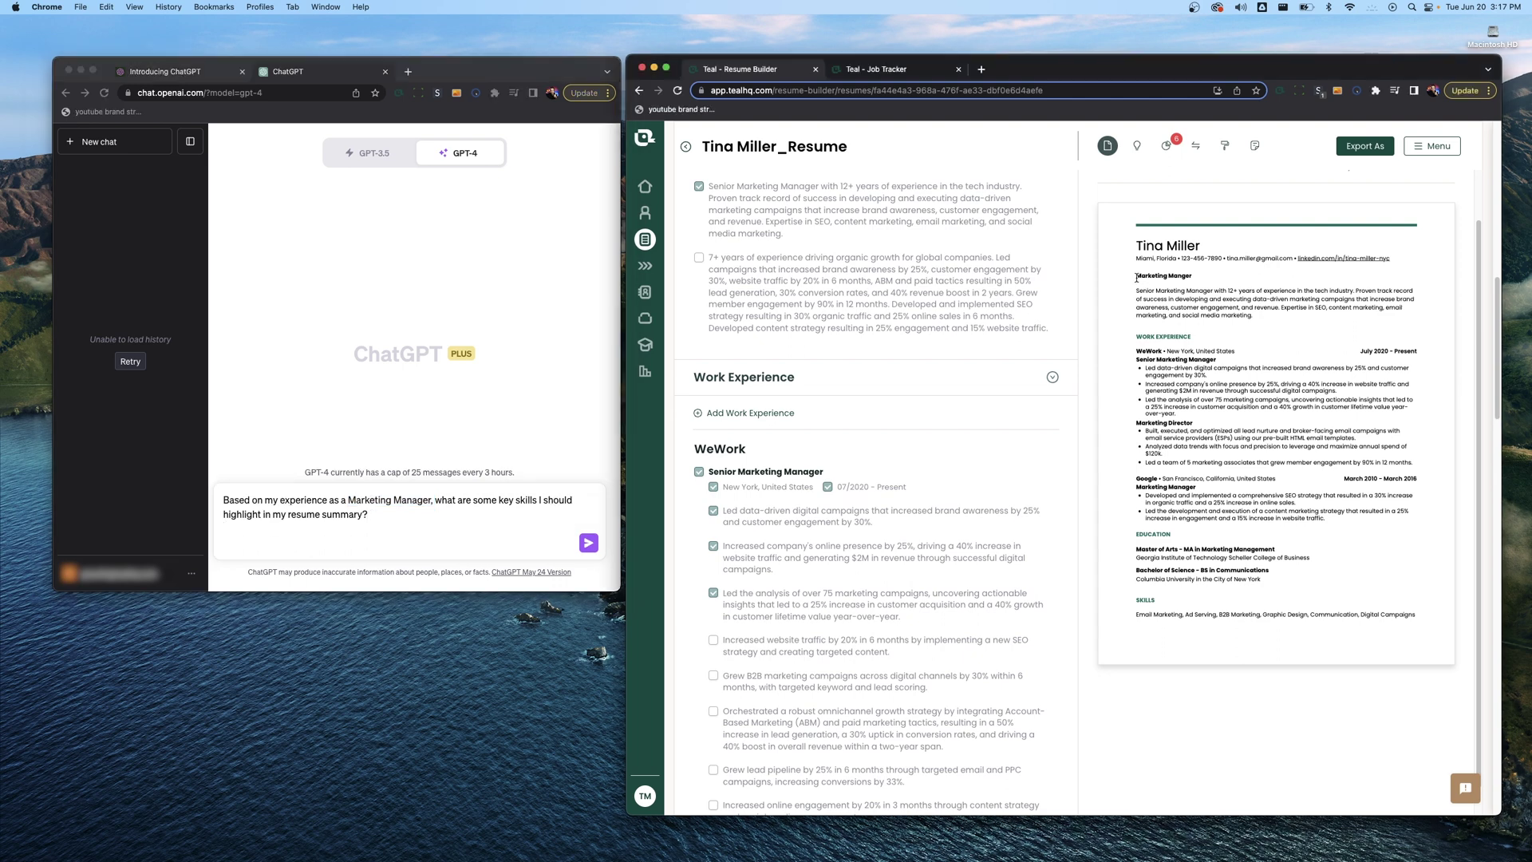
left_click_drag(1136, 278, 1349, 580)
right_click(1349, 581)
left_click(1182, 460)
left_click(304, 530)
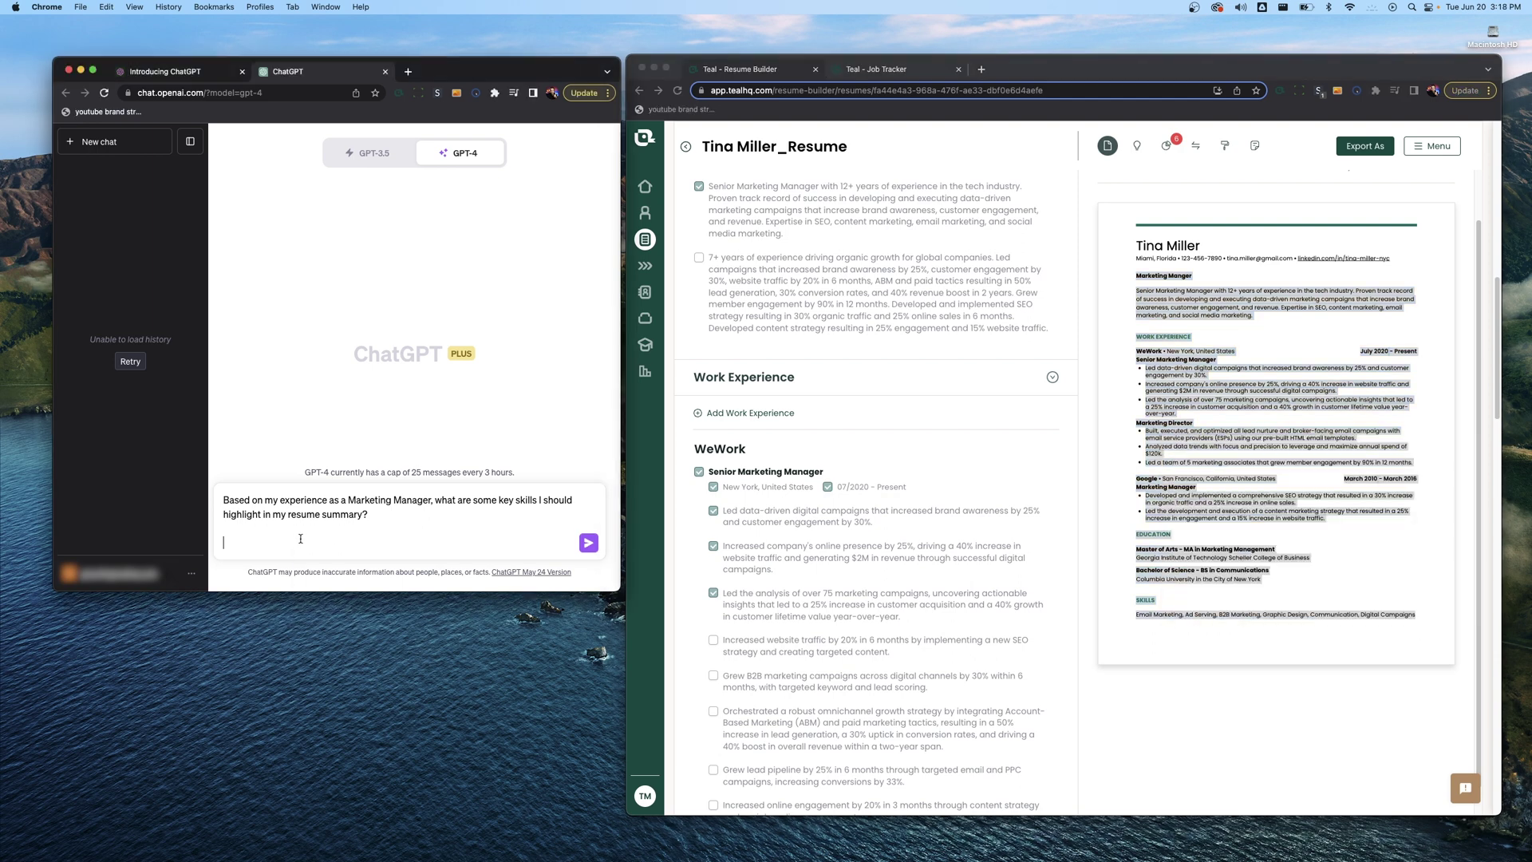
right_click(301, 536)
left_click(344, 626)
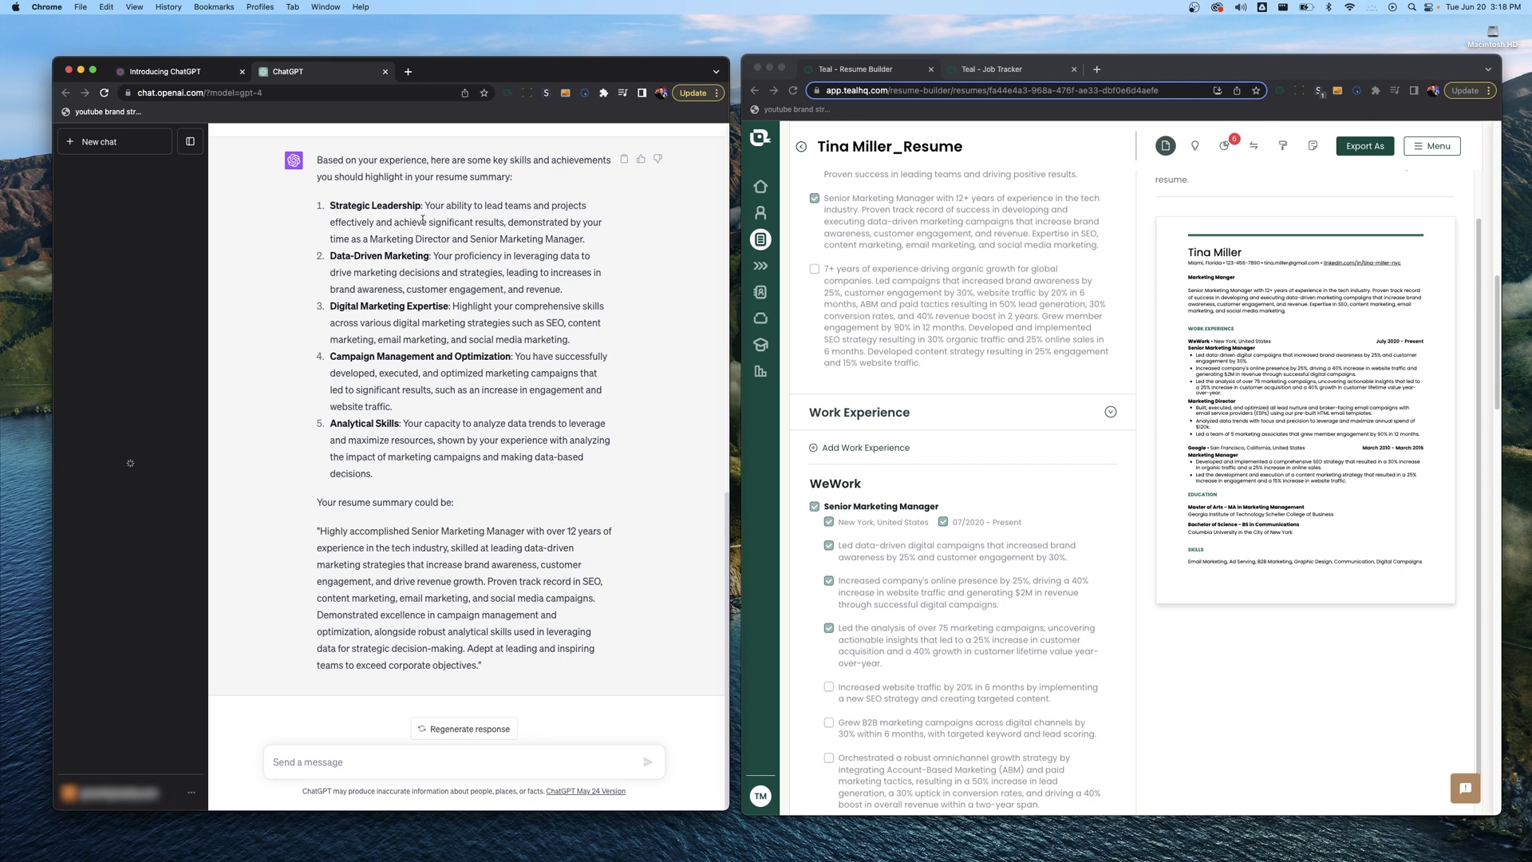
left_click(1281, 322)
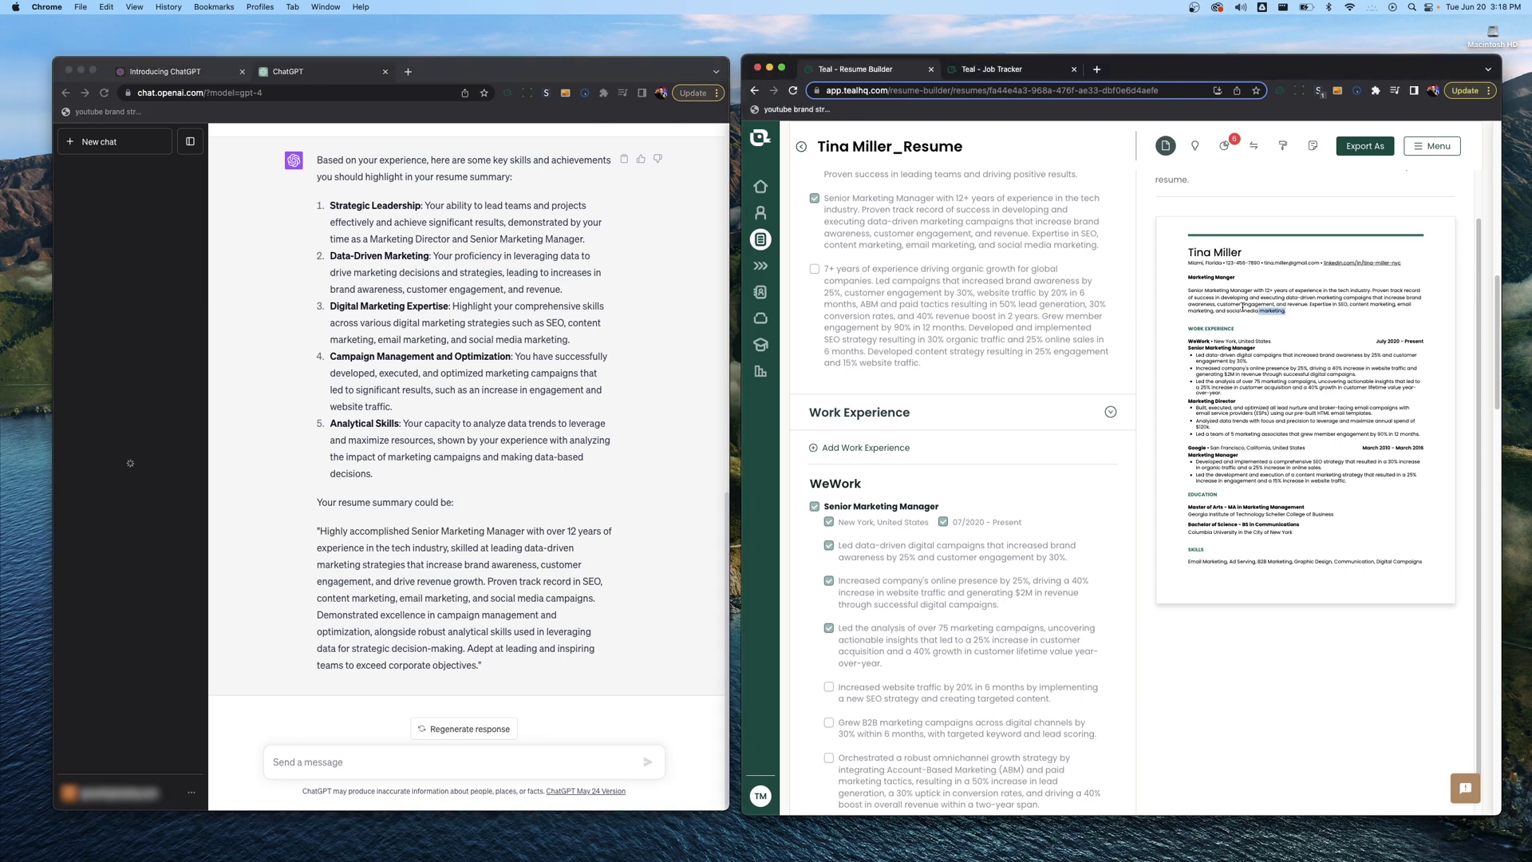
triple_click(1299, 313)
left_click(1277, 295)
left_click_drag(1183, 254, 1243, 254)
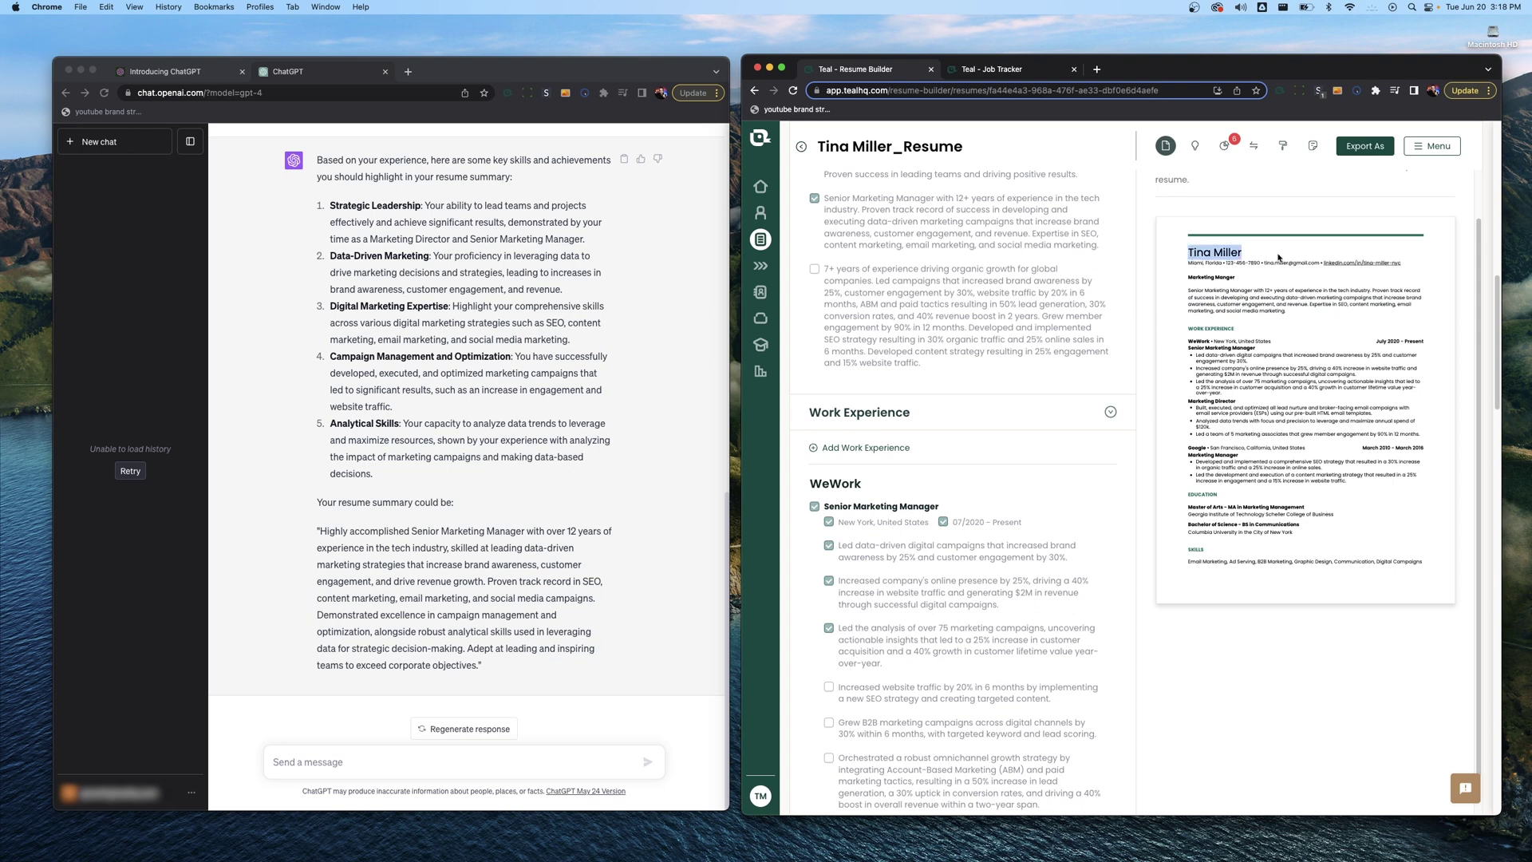
left_click(1262, 256)
left_click(311, 277)
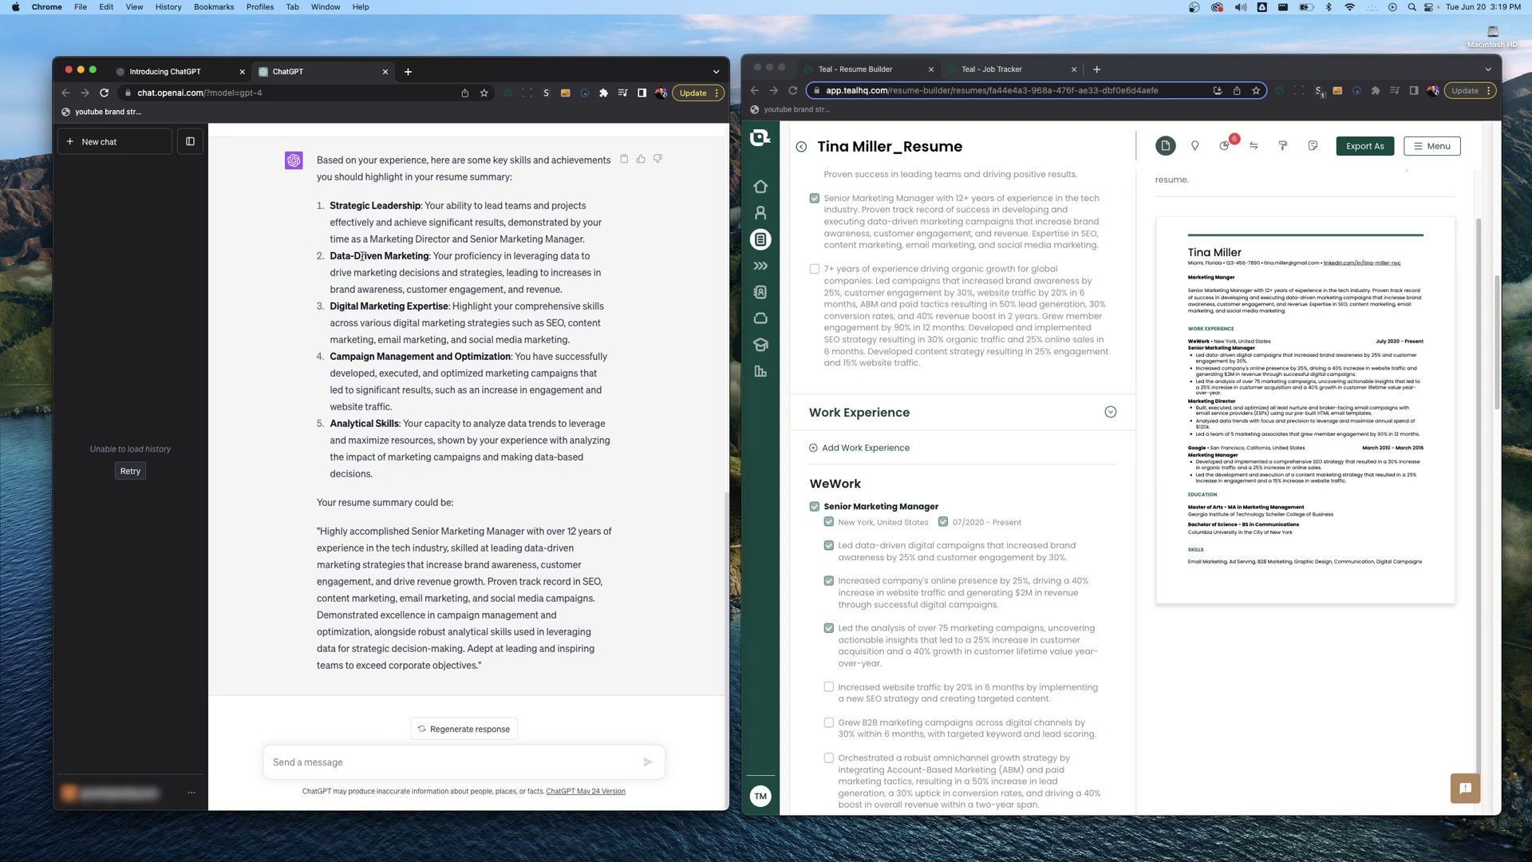
left_click(1260, 285)
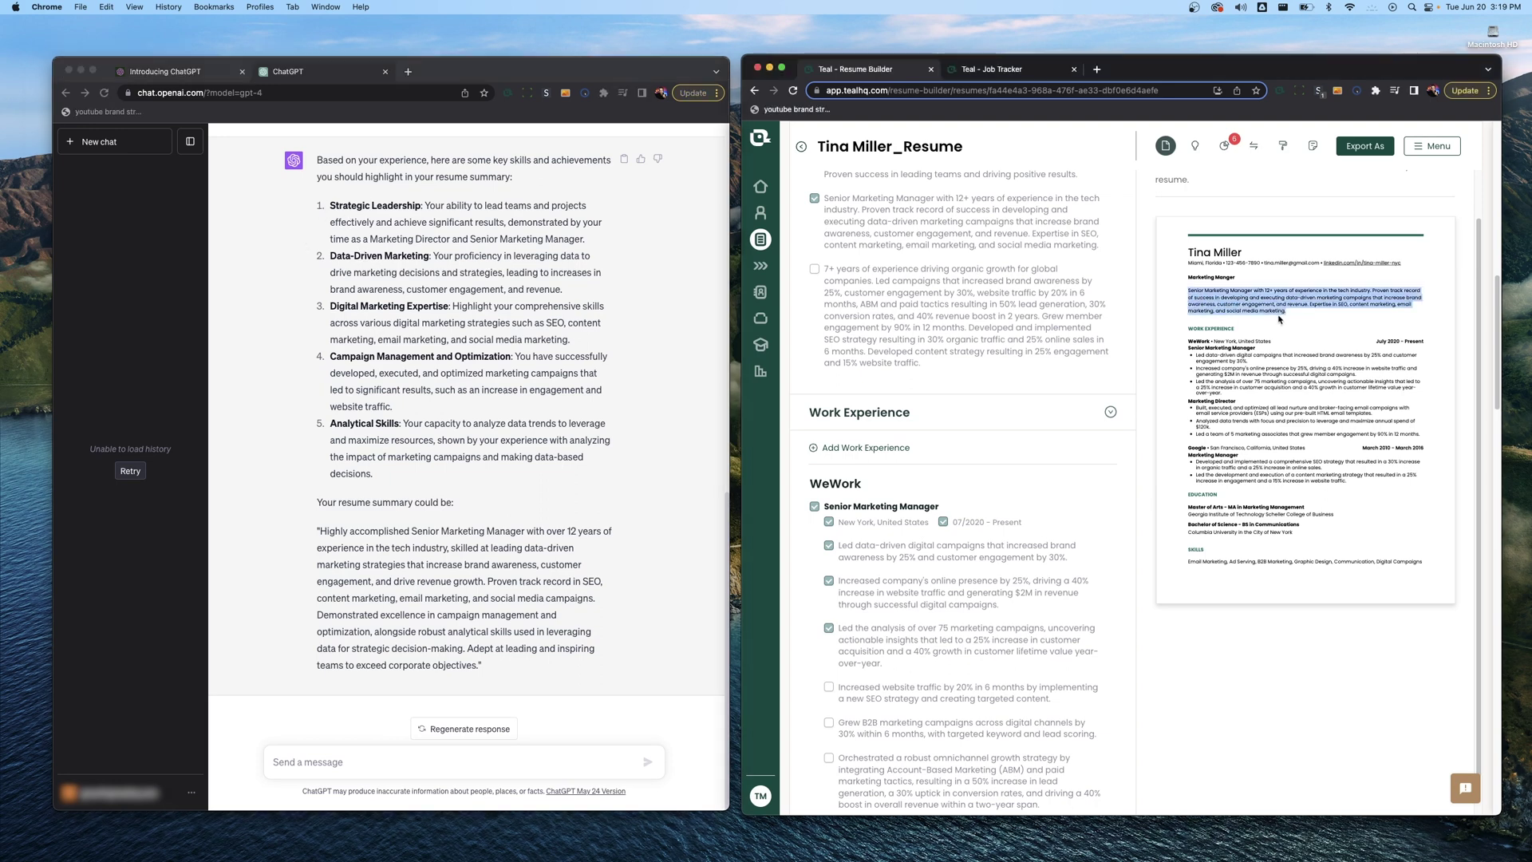
scroll(881, 420, "up", 7)
scroll(881, 420, "down", 5)
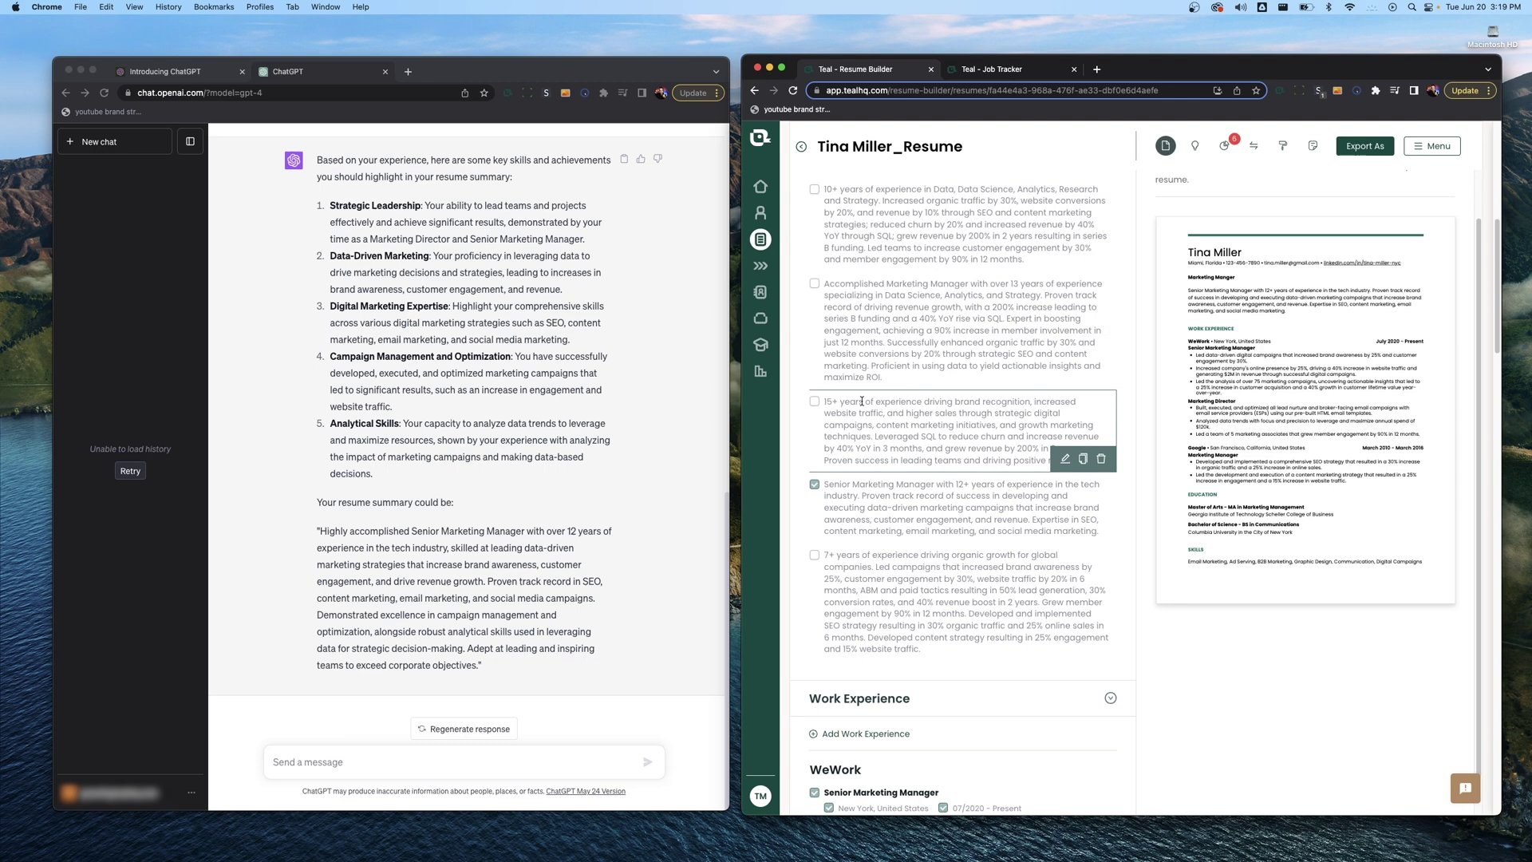
scroll(880, 288, "down", 3)
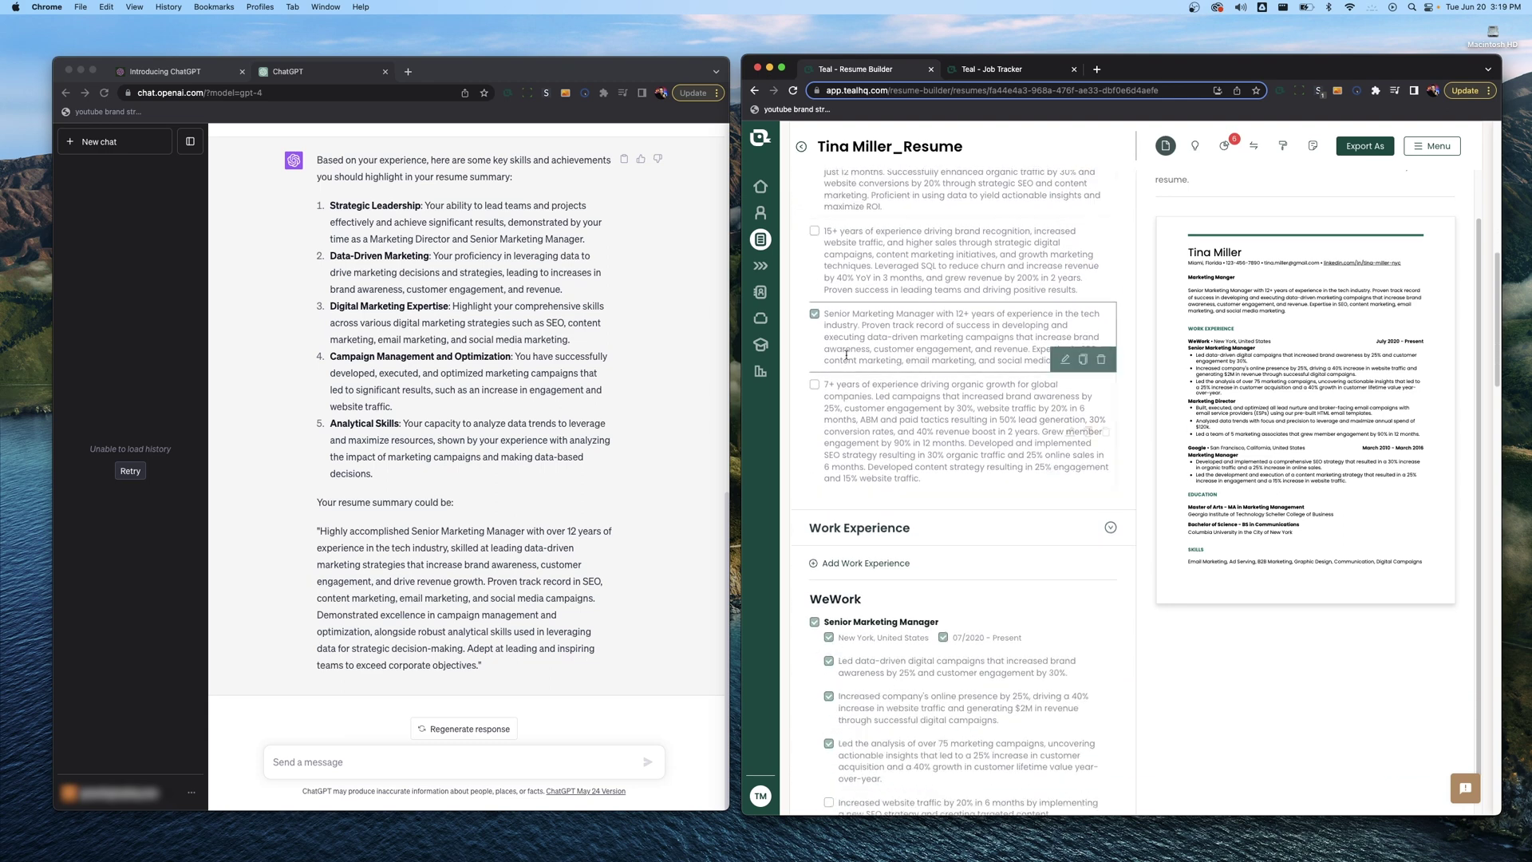
In the professional summary, replace 'Expertise in SEO' with 'Digital Marketing expertise'.
left_click(1065, 360)
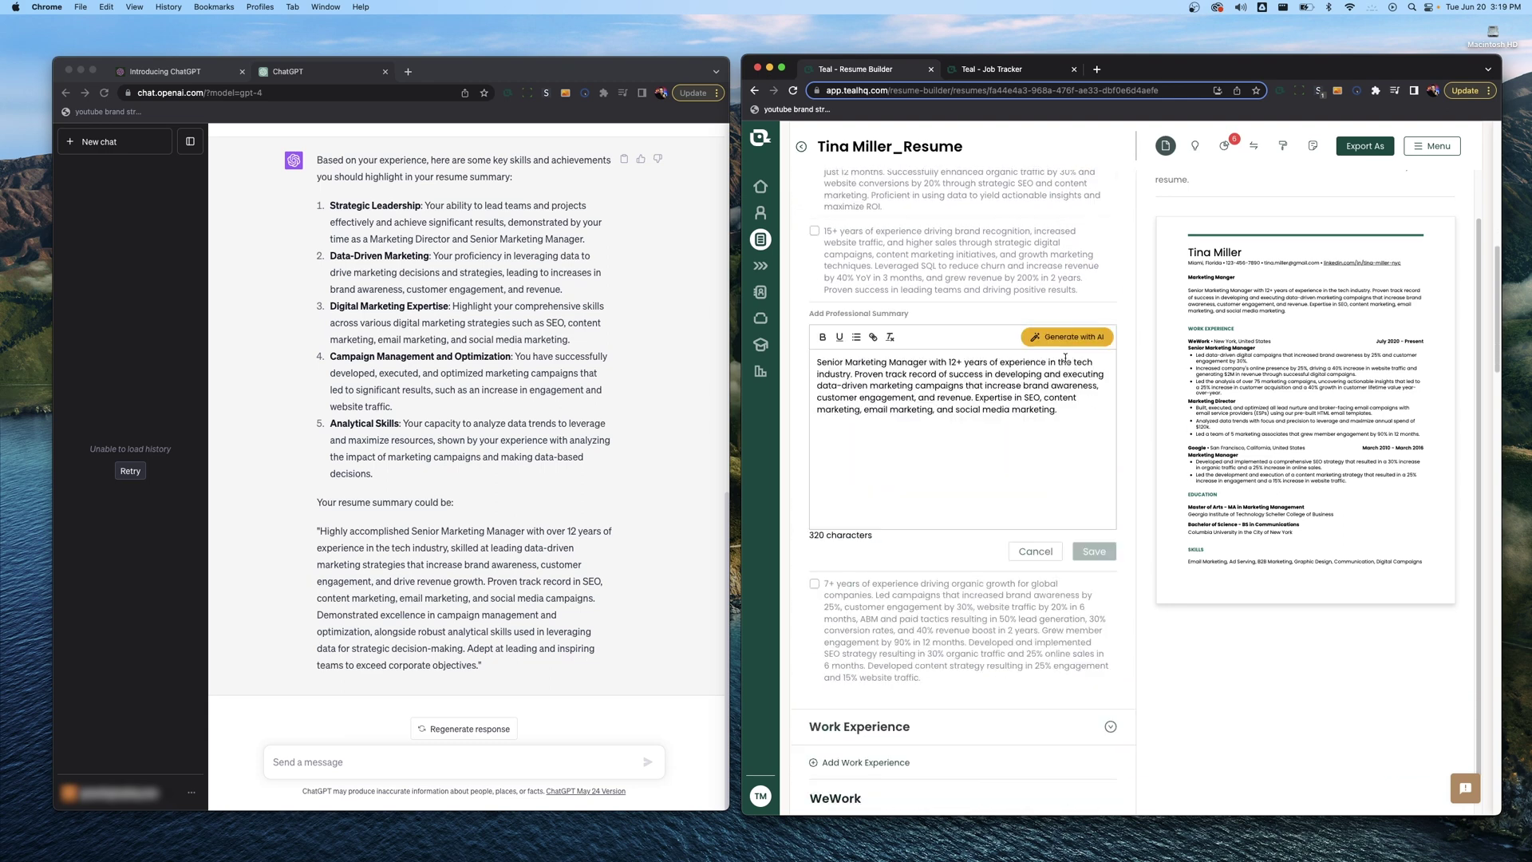
left_click_drag(976, 397, 1040, 407)
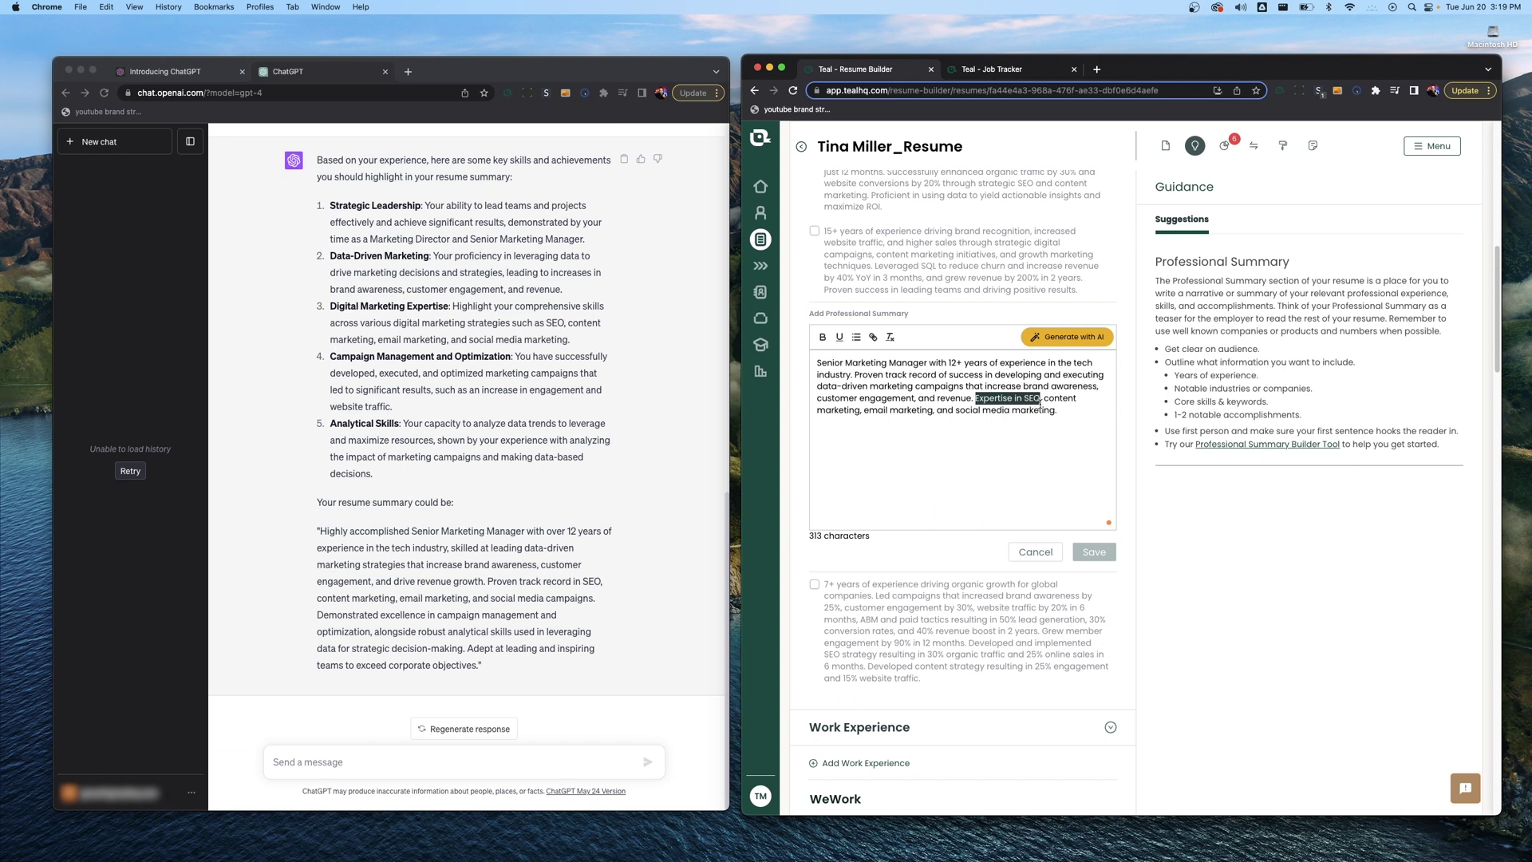
left_click(389, 308)
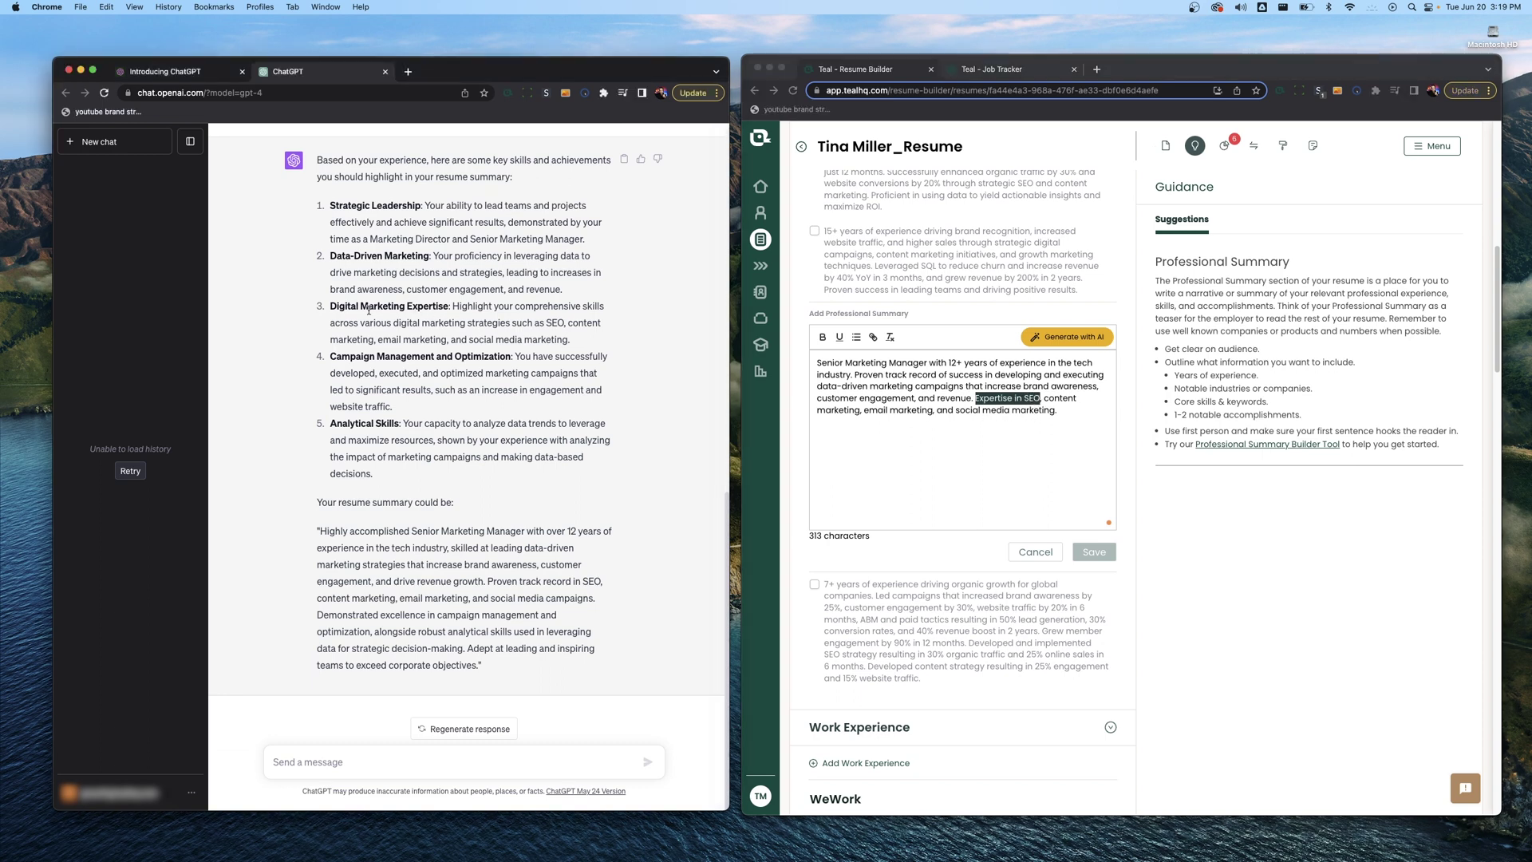
left_click(1029, 413)
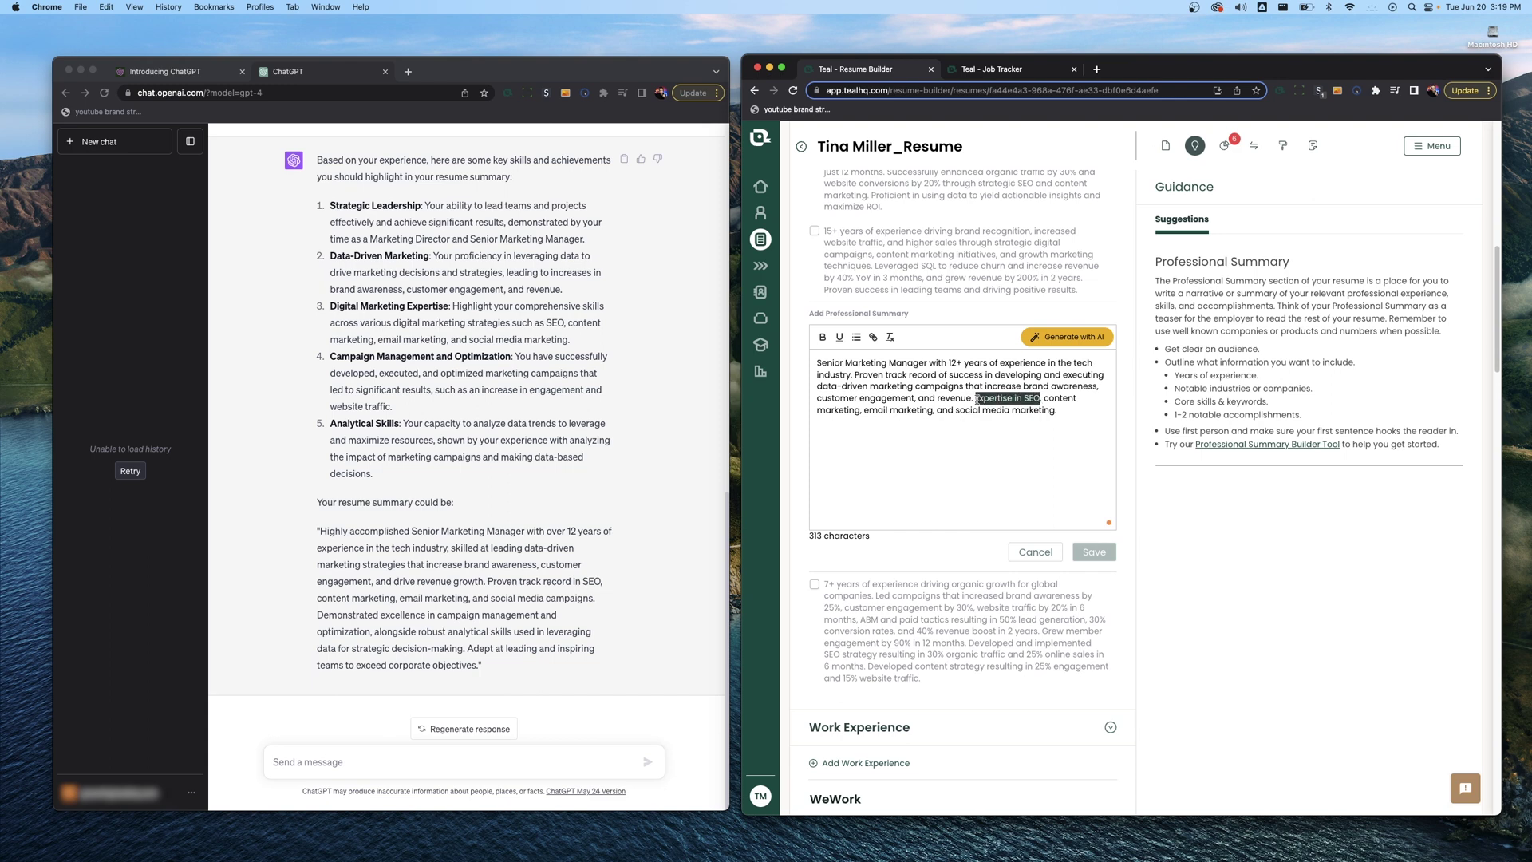
type("Digital Marketing expertise")
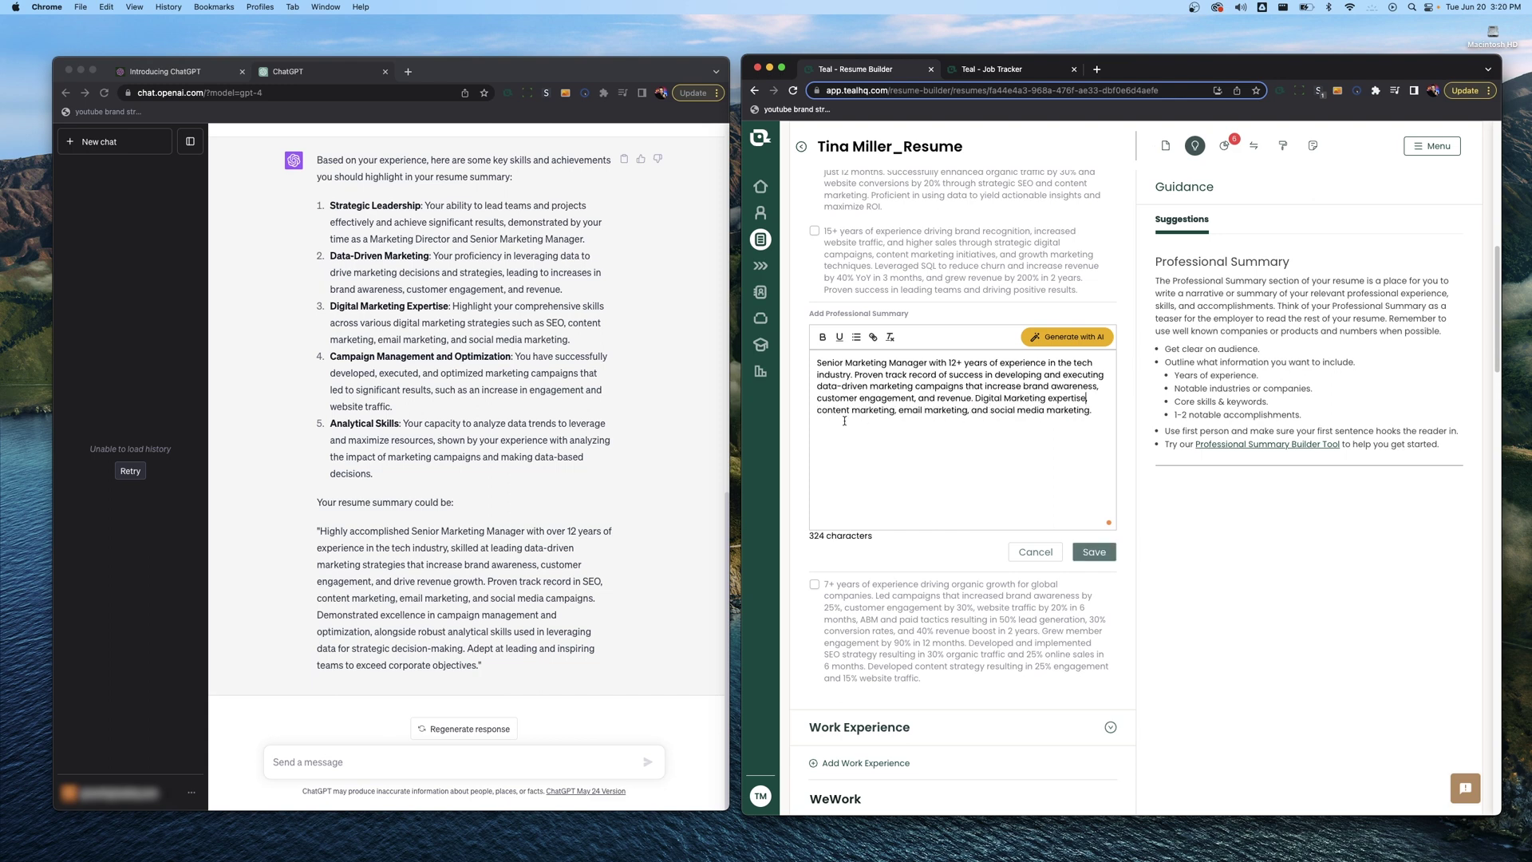
Change the summary's last line to 'campaign management and optimization.' and save it.
left_click_drag(814, 413, 1079, 419)
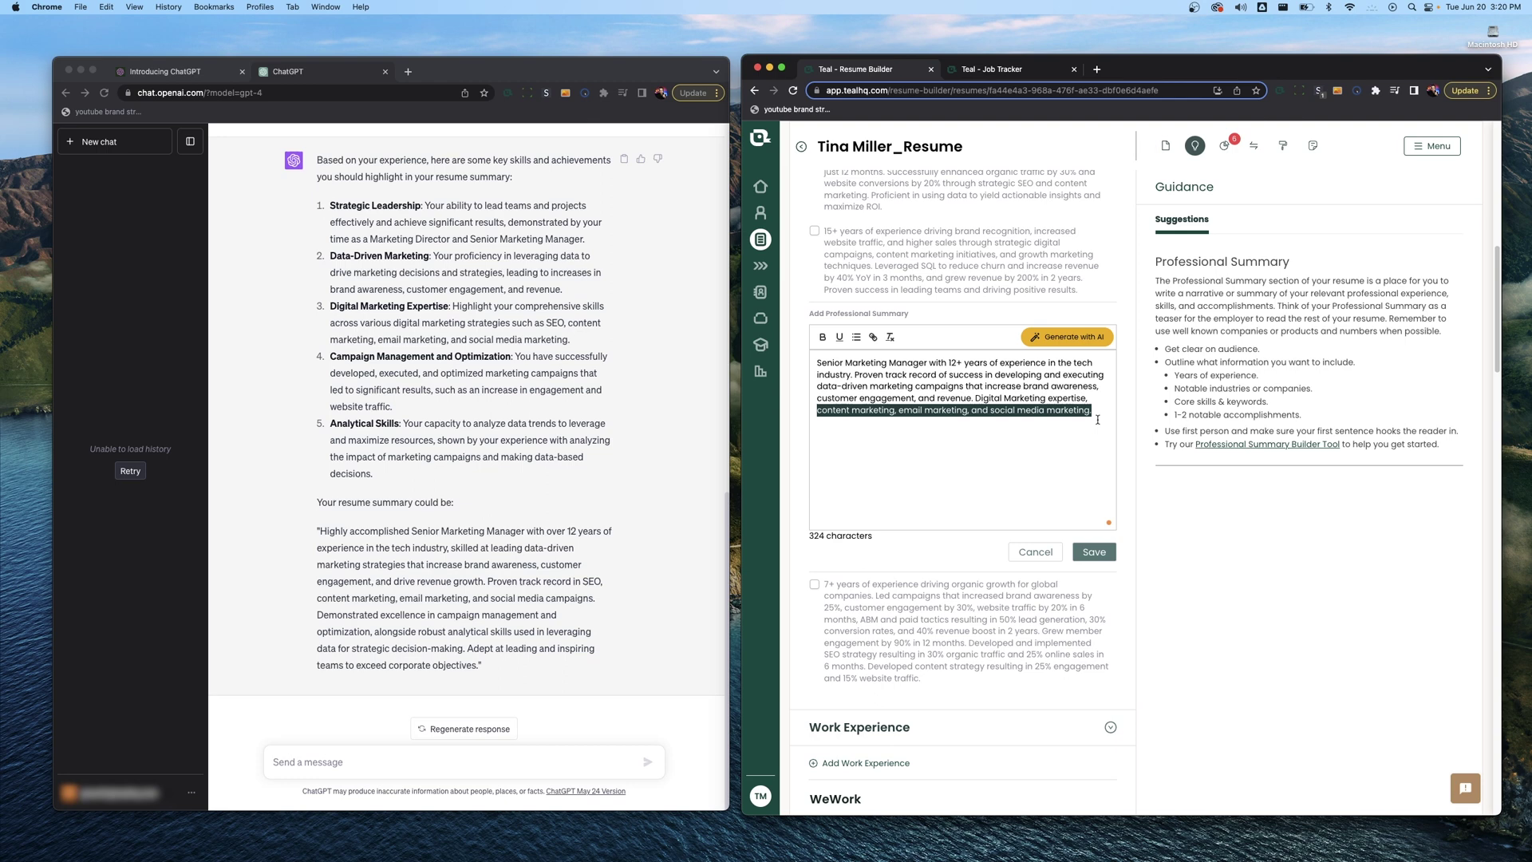
left_click(873, 410)
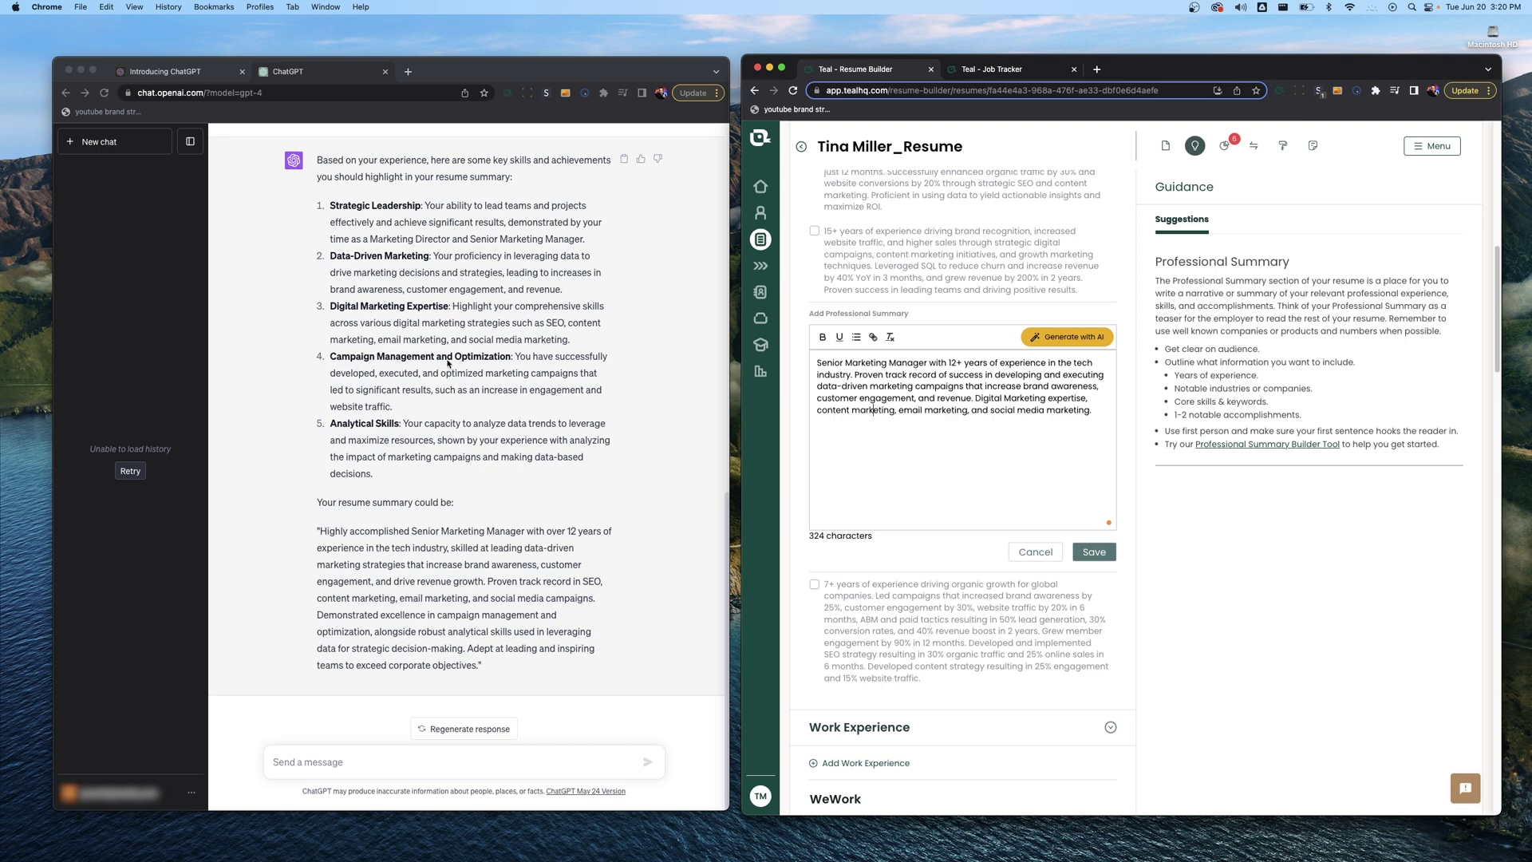
key("super+shift+z")
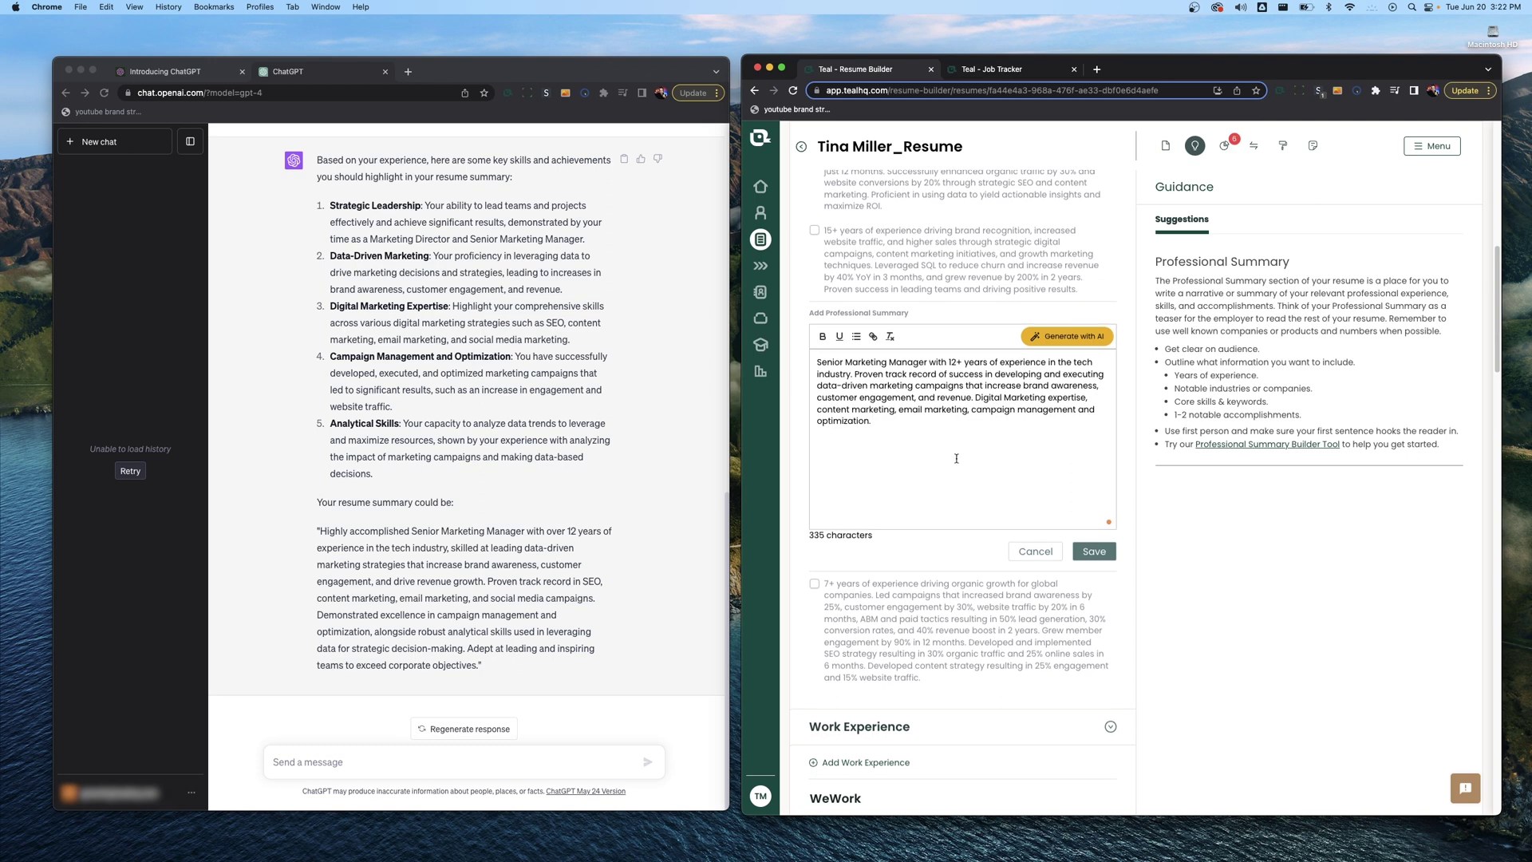
left_click(1094, 552)
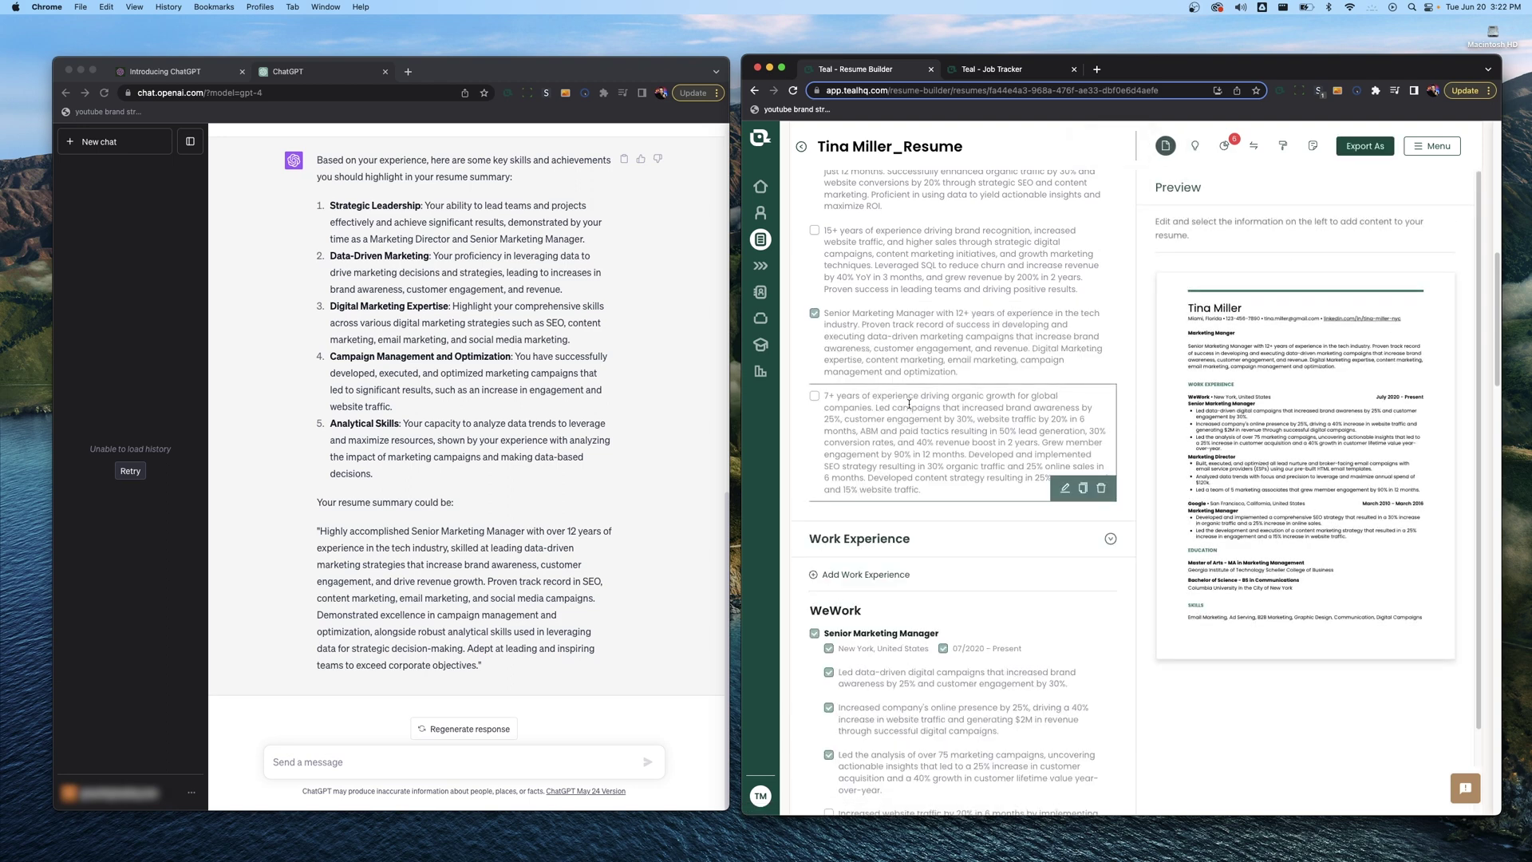
Start an AI-generated professional summary and view the 6% Social Media and Content Manager match score.
scroll(909, 403, "up", 5)
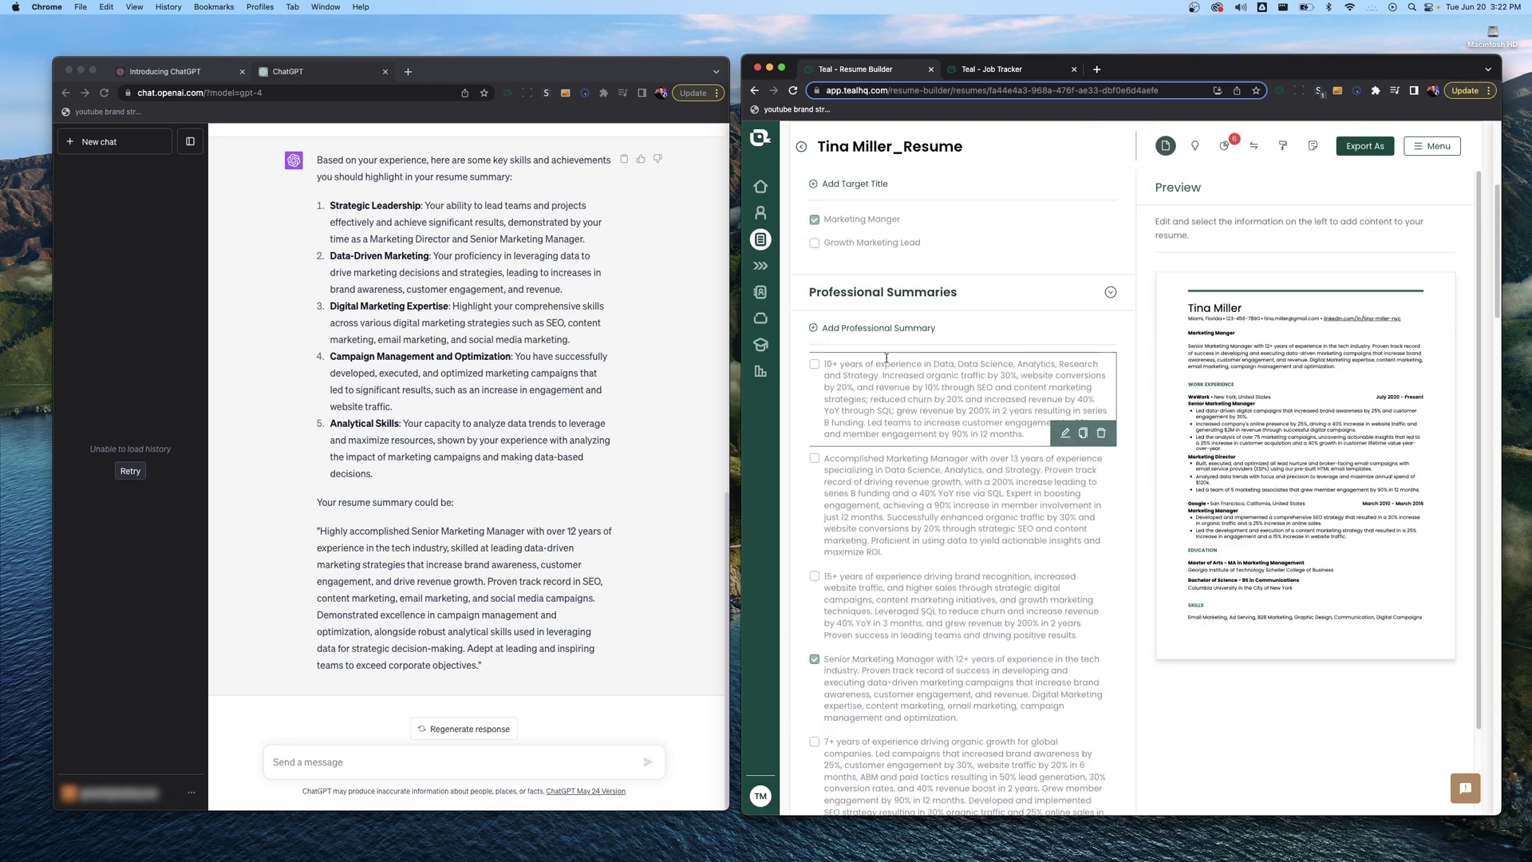
left_click(865, 329)
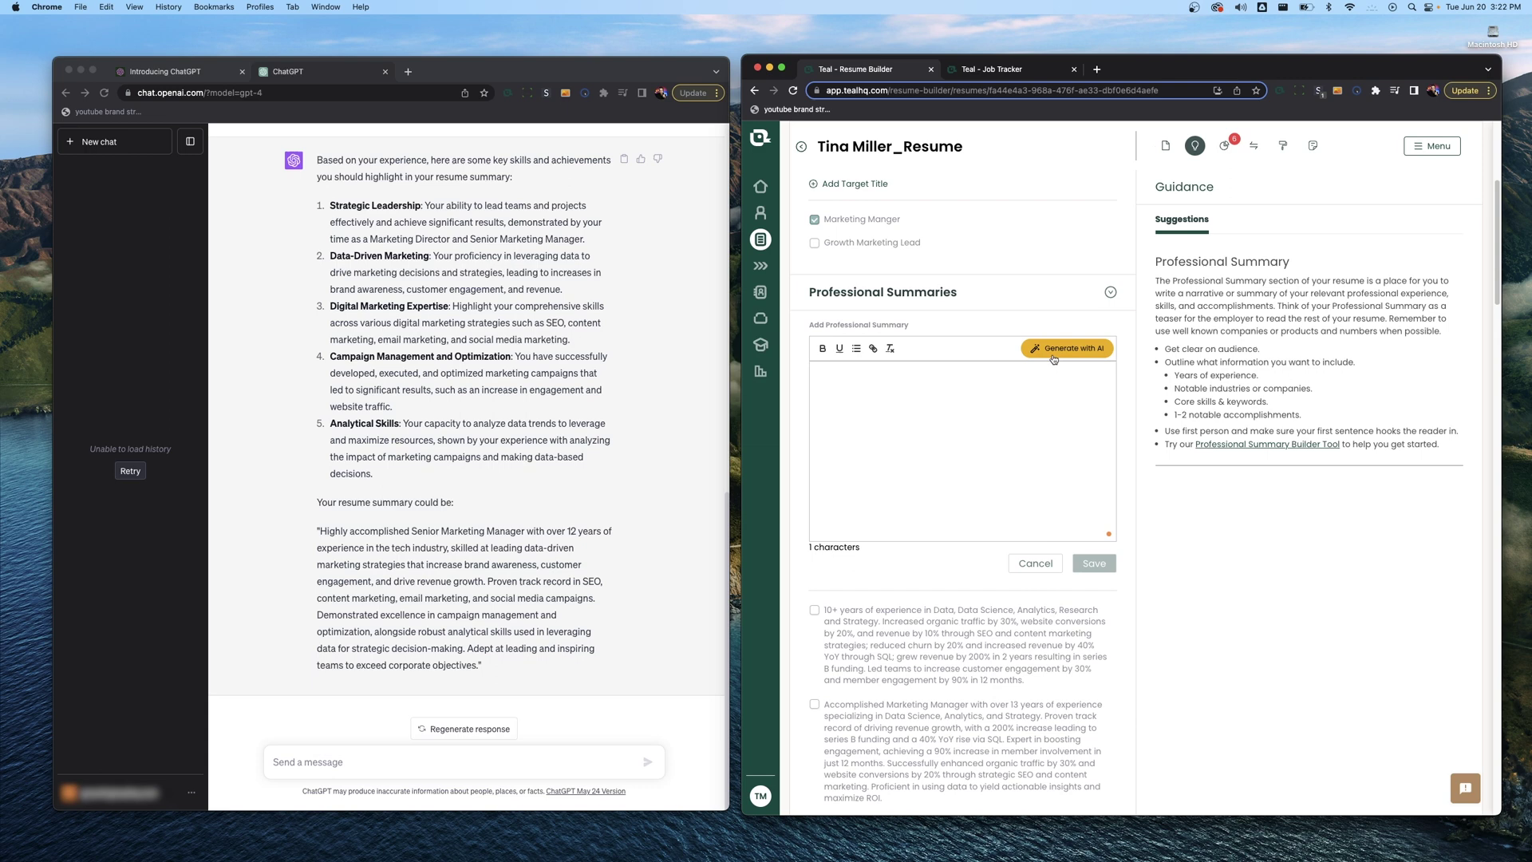
left_click(1039, 357)
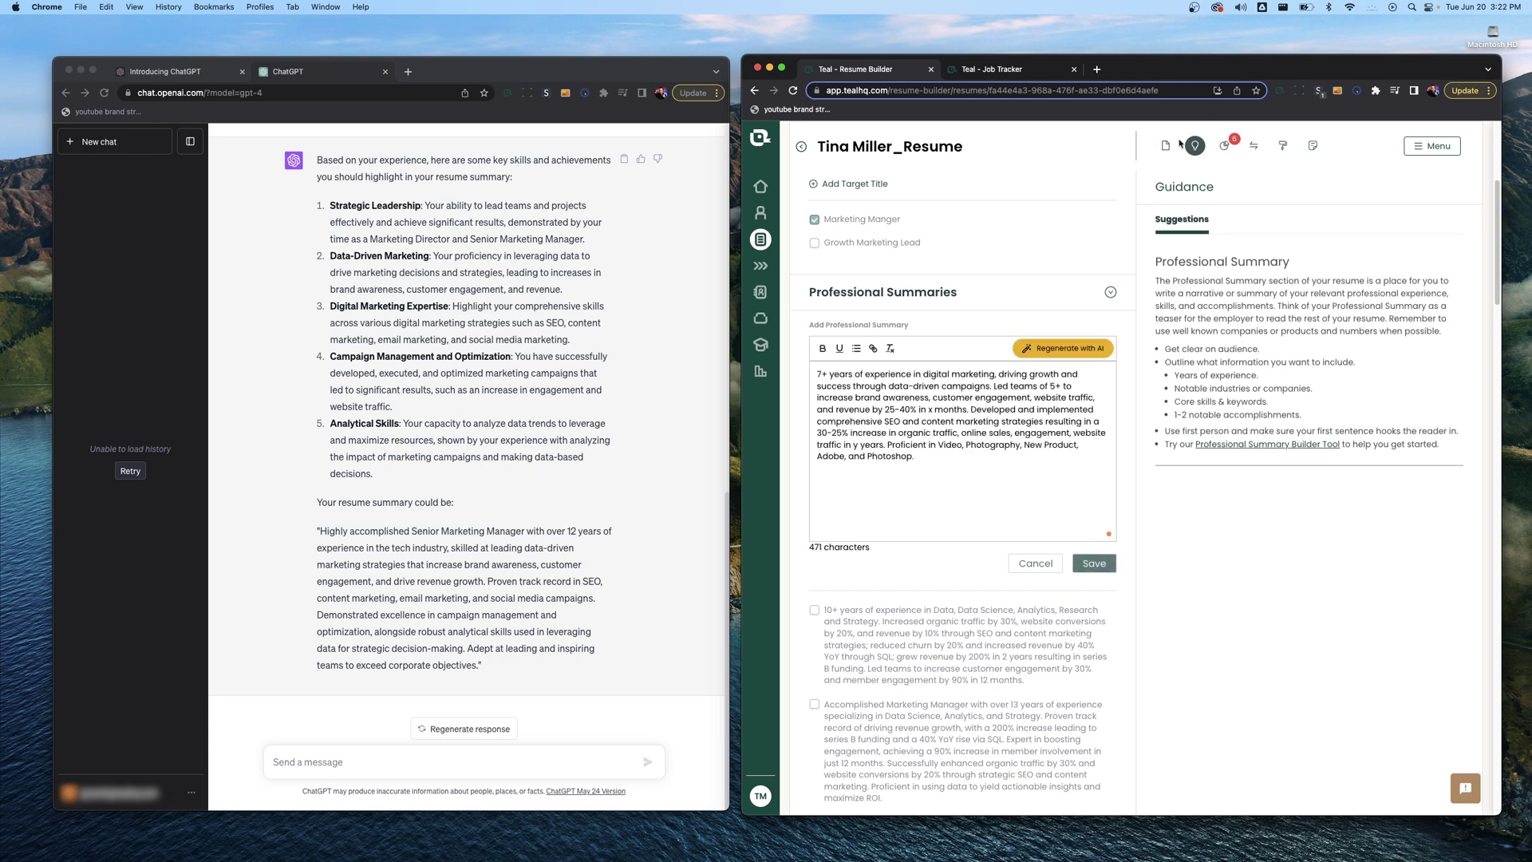
left_click(1165, 145)
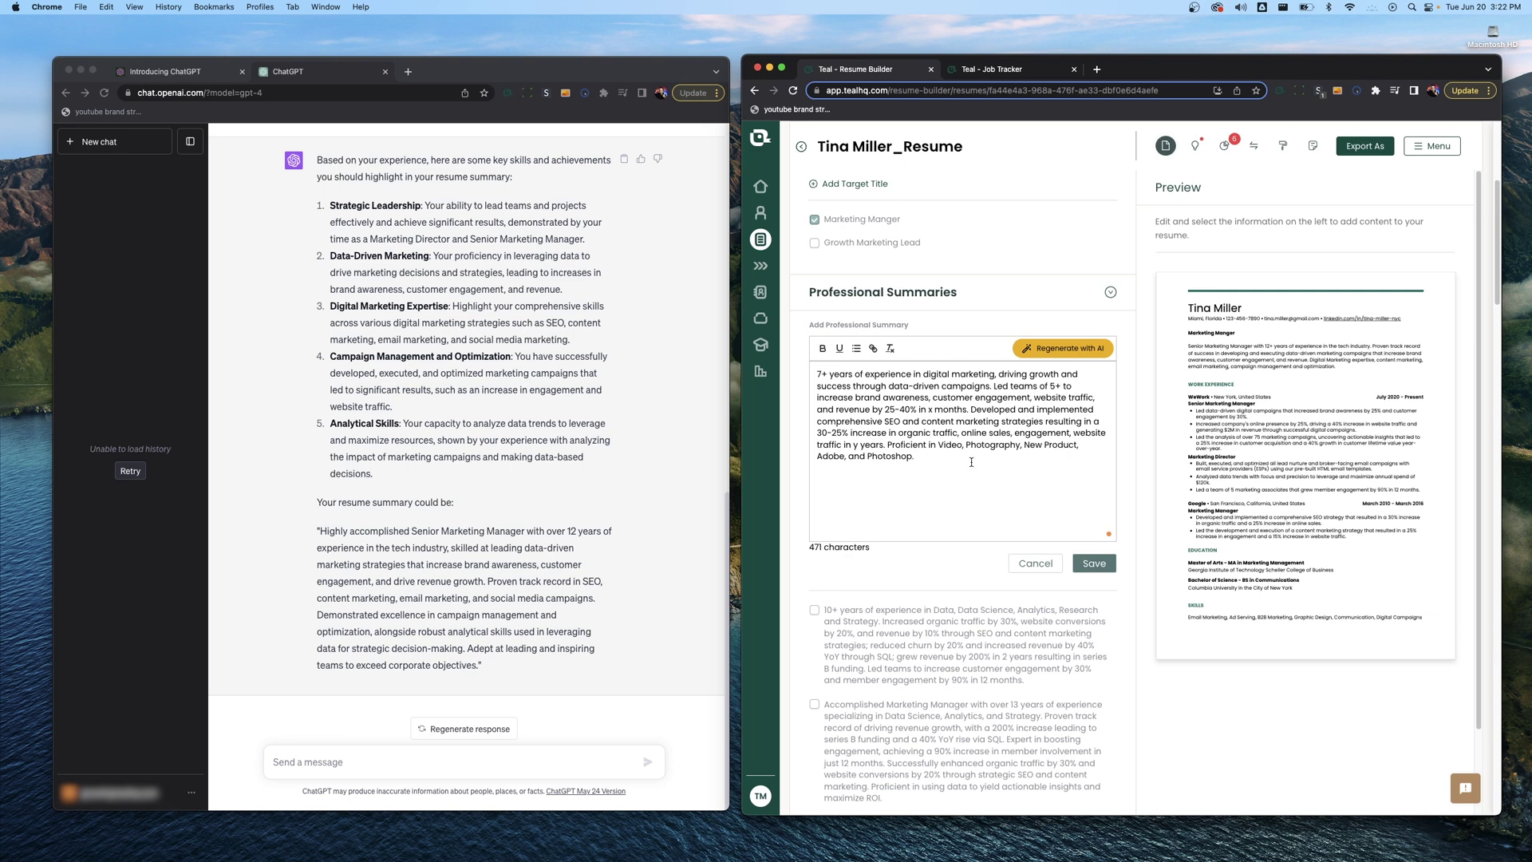
left_click(1251, 147)
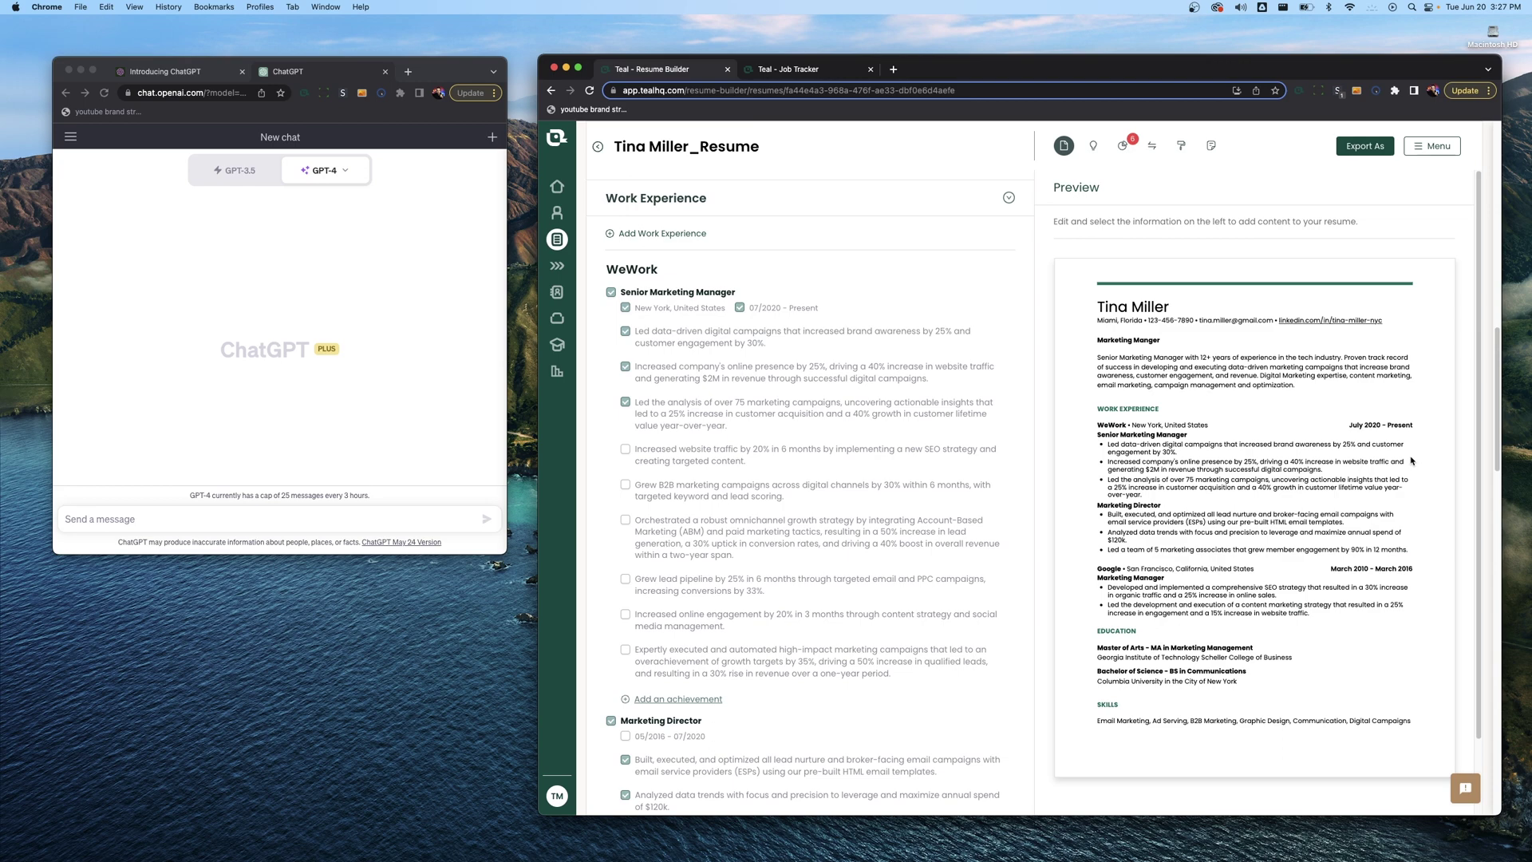
Have AI rewrite the first WeWork achievement about YouTube video views and copy its text.
mouse_move(753, 345)
left_click(956, 342)
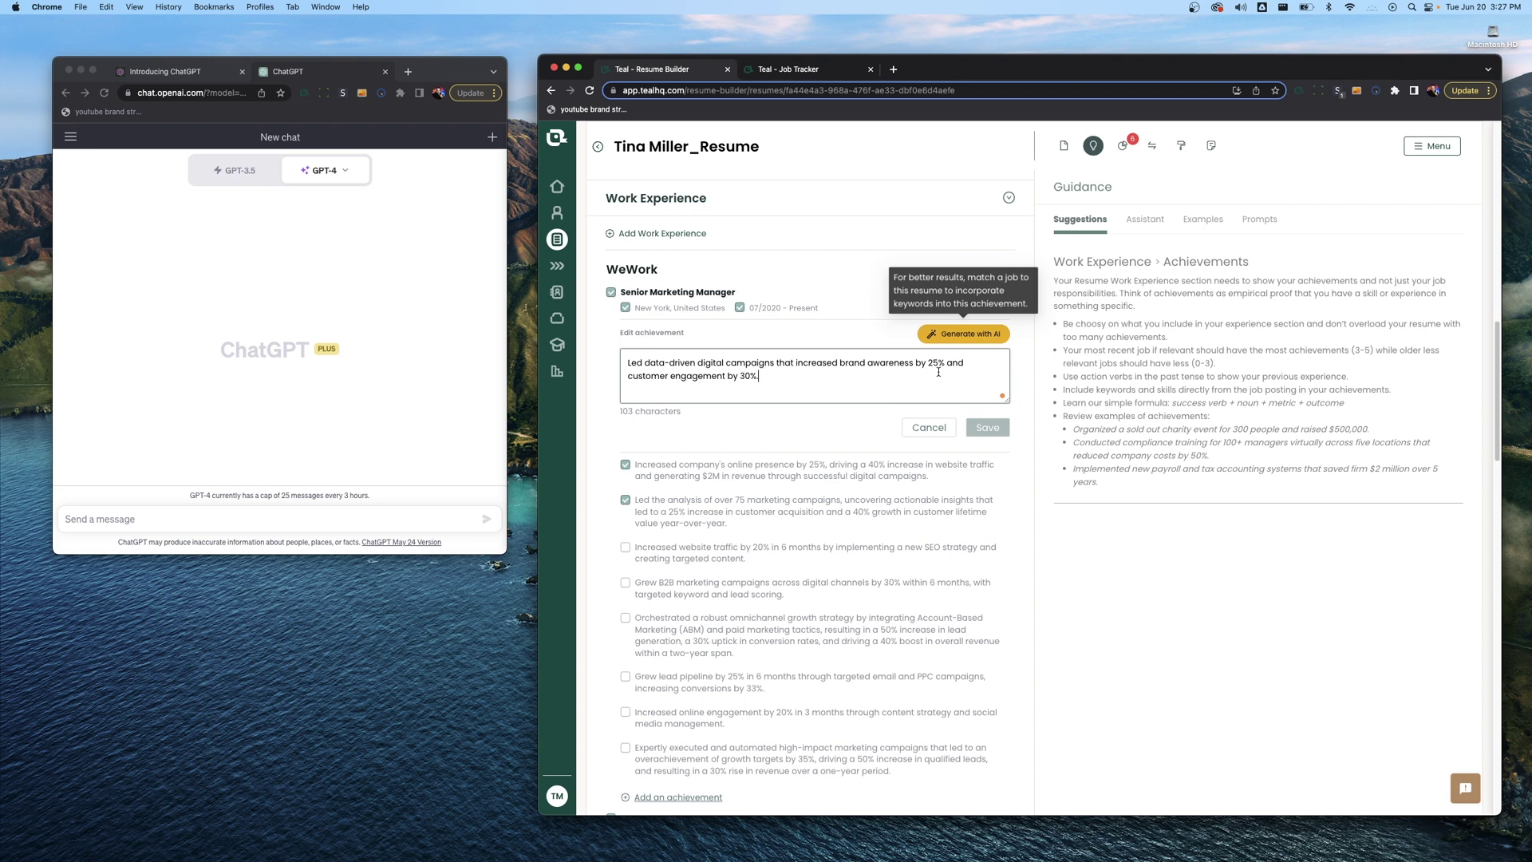
left_click(1144, 219)
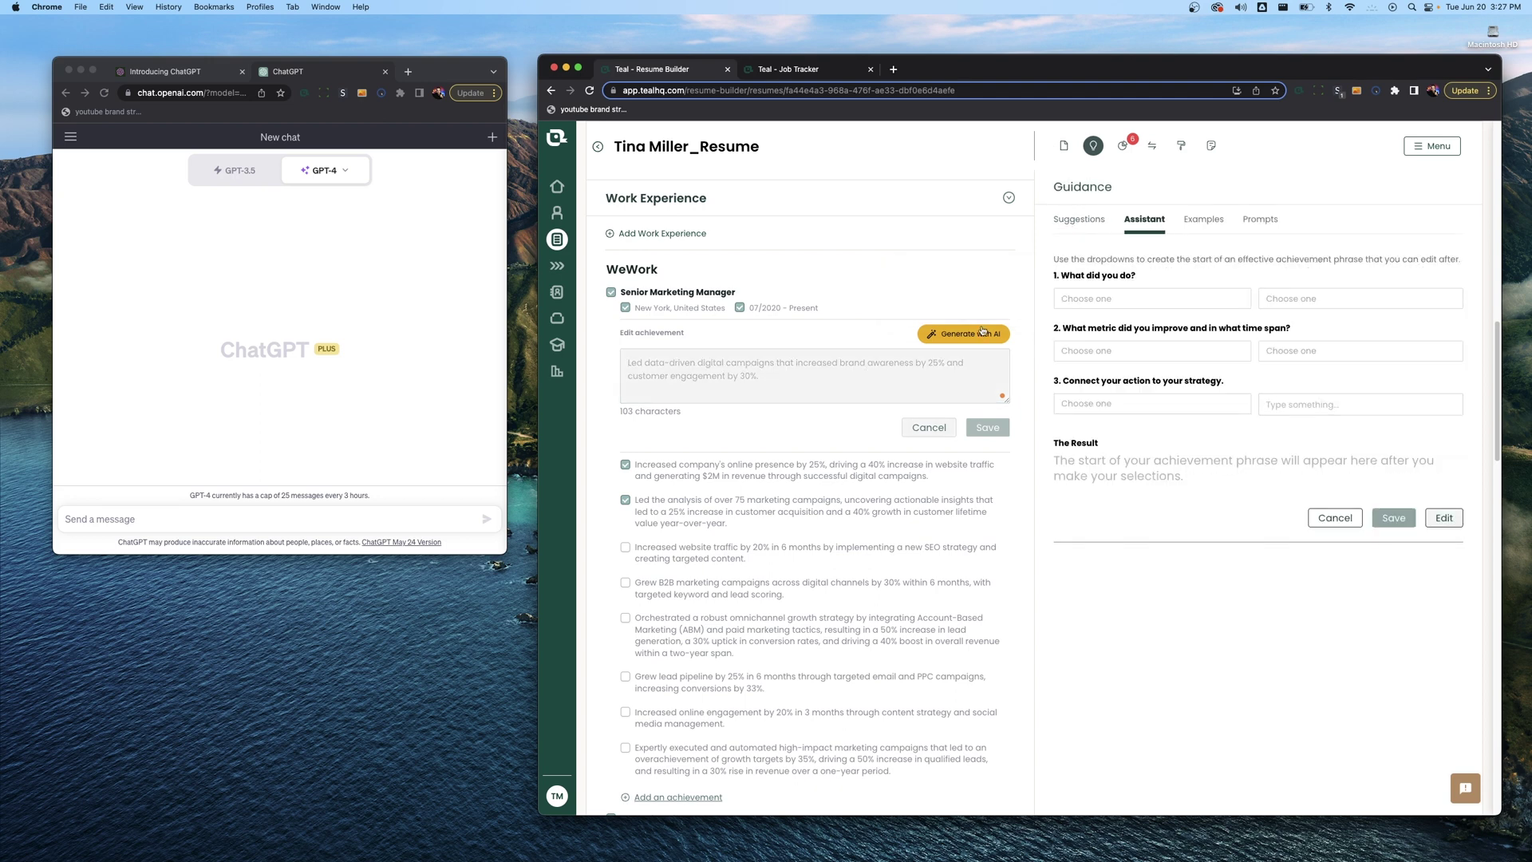
left_click(902, 393)
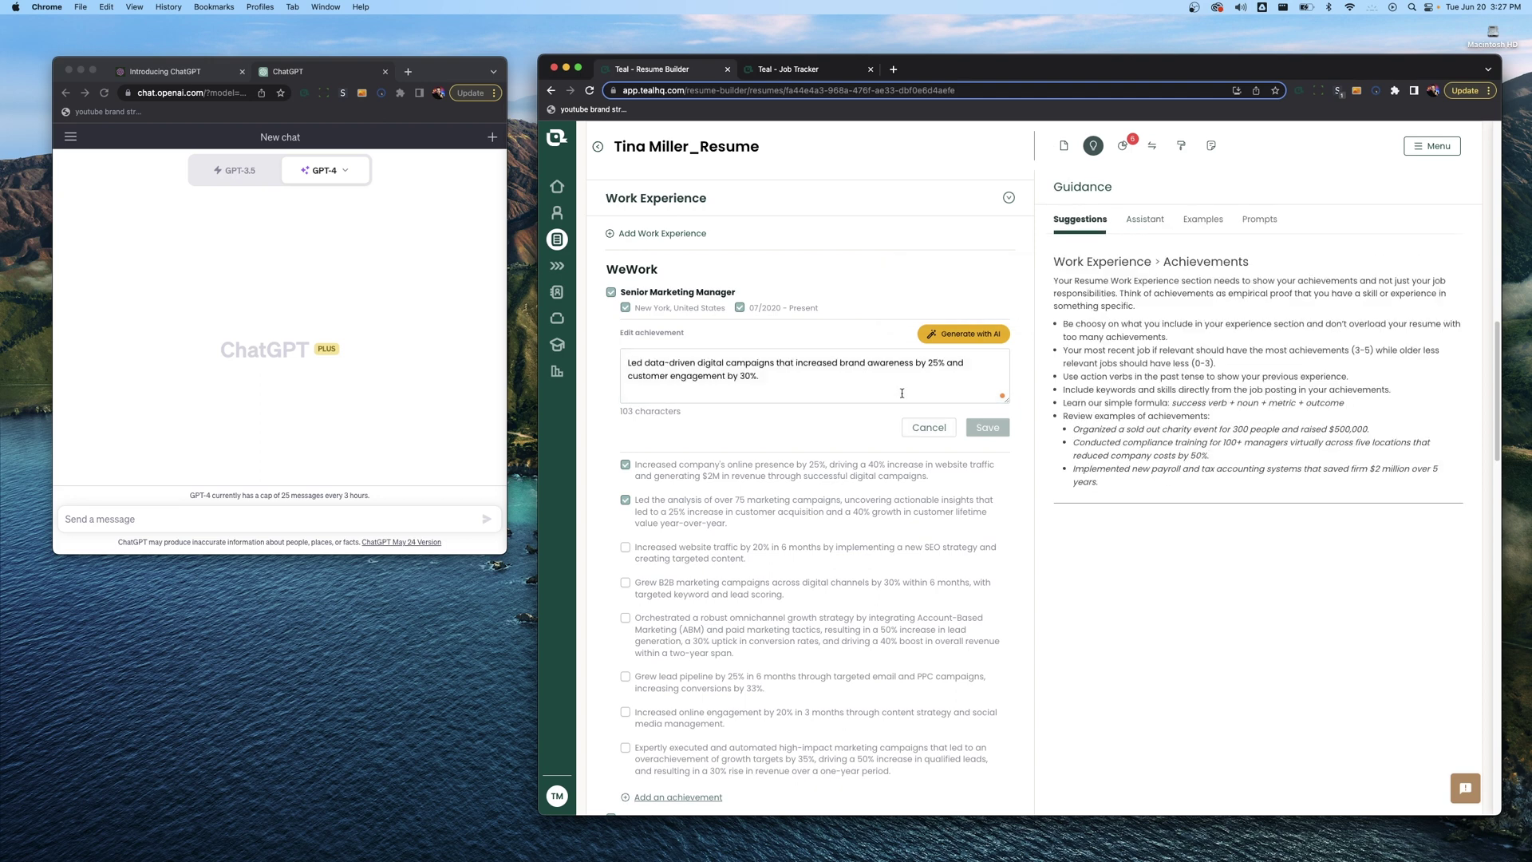
left_click(967, 335)
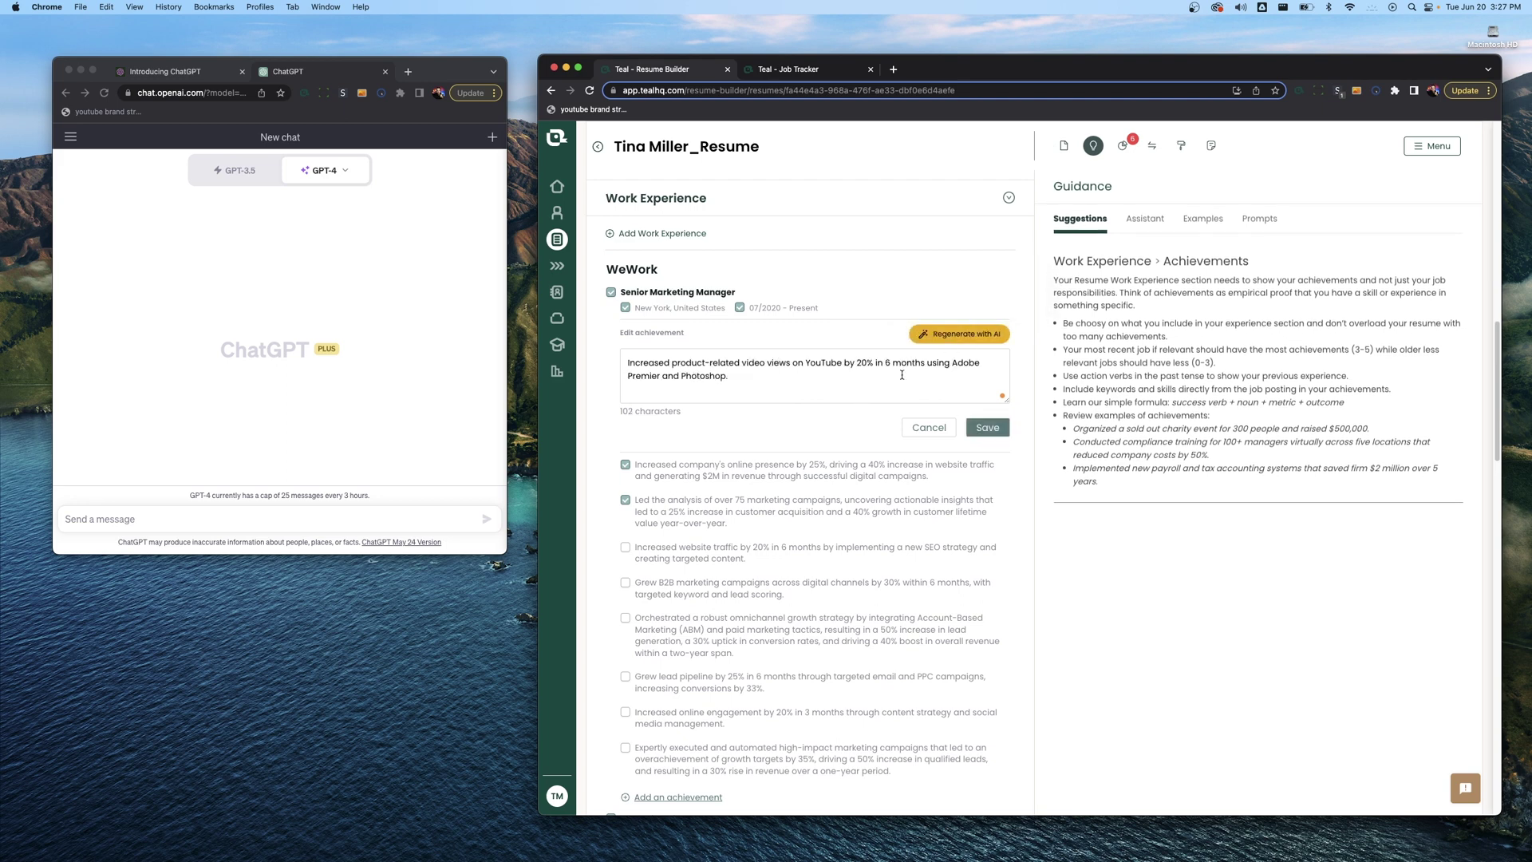
left_click(838, 385)
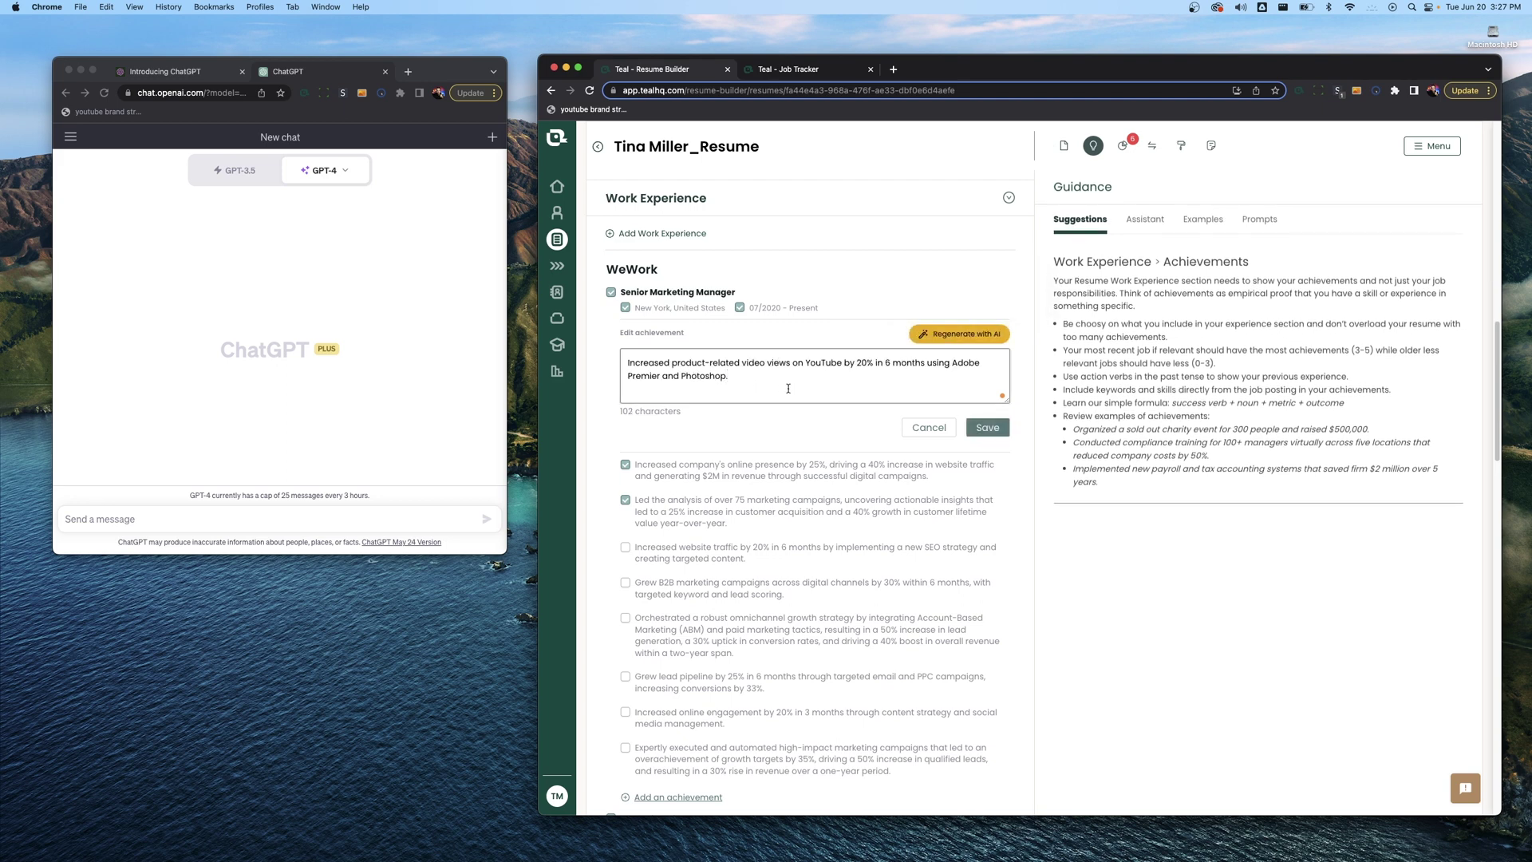
key("ctrl+a")
key("ctrl+c")
Ask GPT-4 to rephrase the social media achievement with action verbs and metrics.
left_click(363, 376)
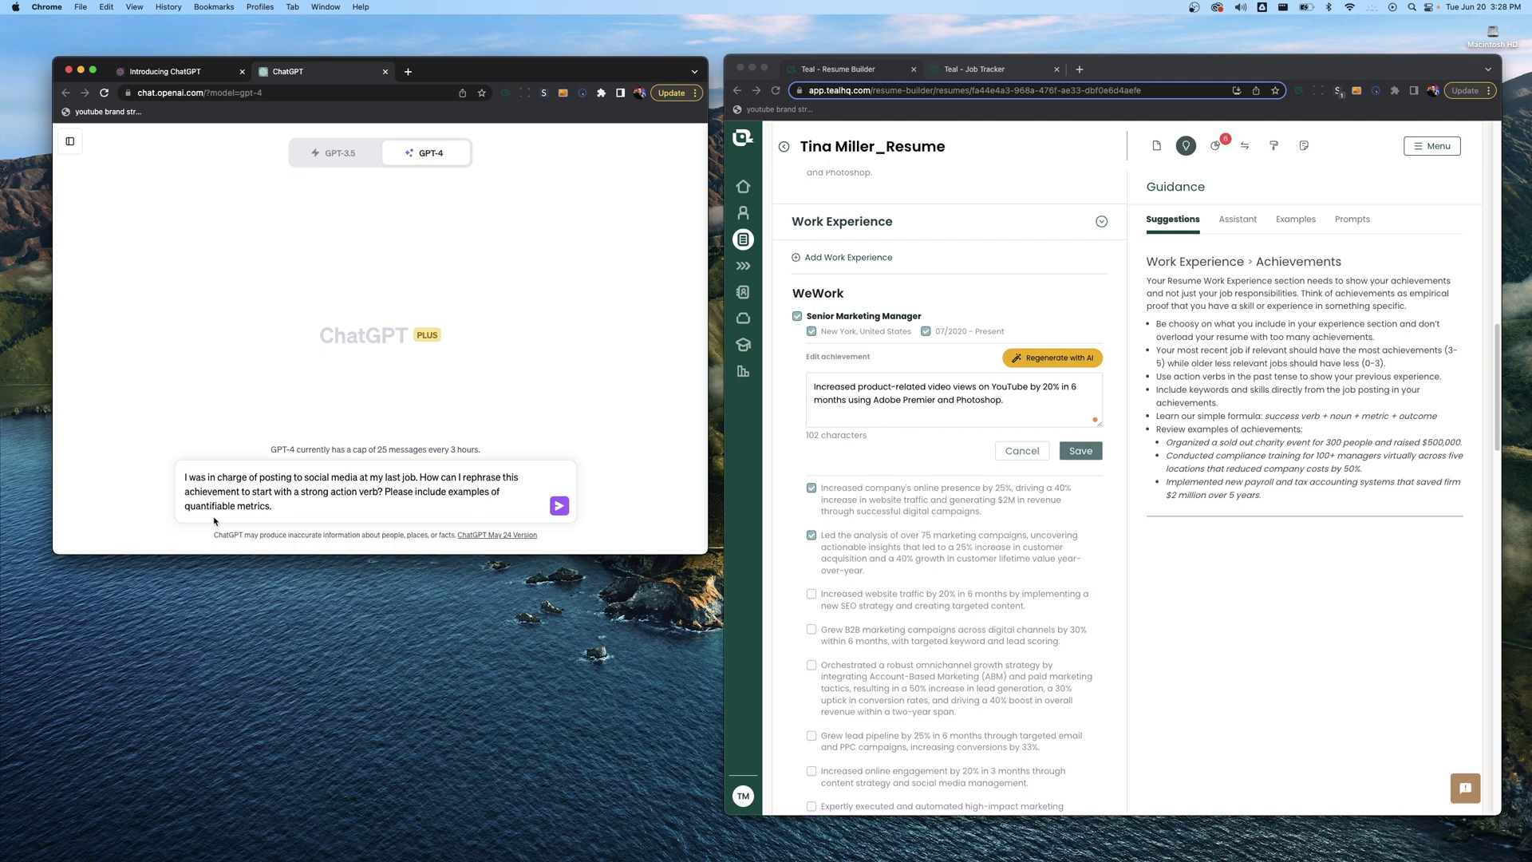
key("Return")
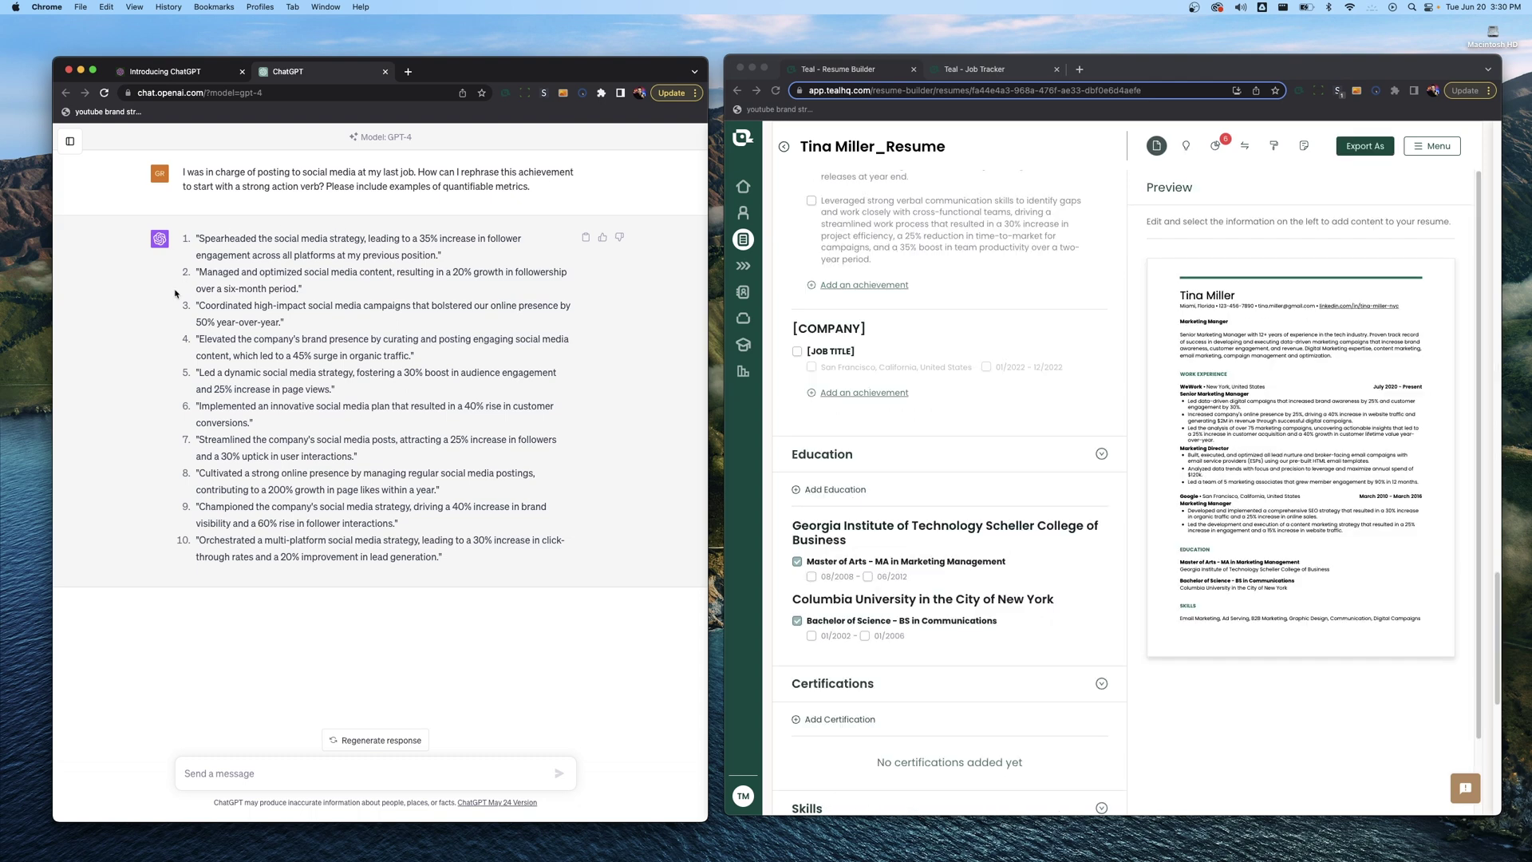
Add ChatGPT's rephrased achievements 1–4, starting with 'Spearheaded the social media strategy', under [JOB TITLE].
left_click(750, 261)
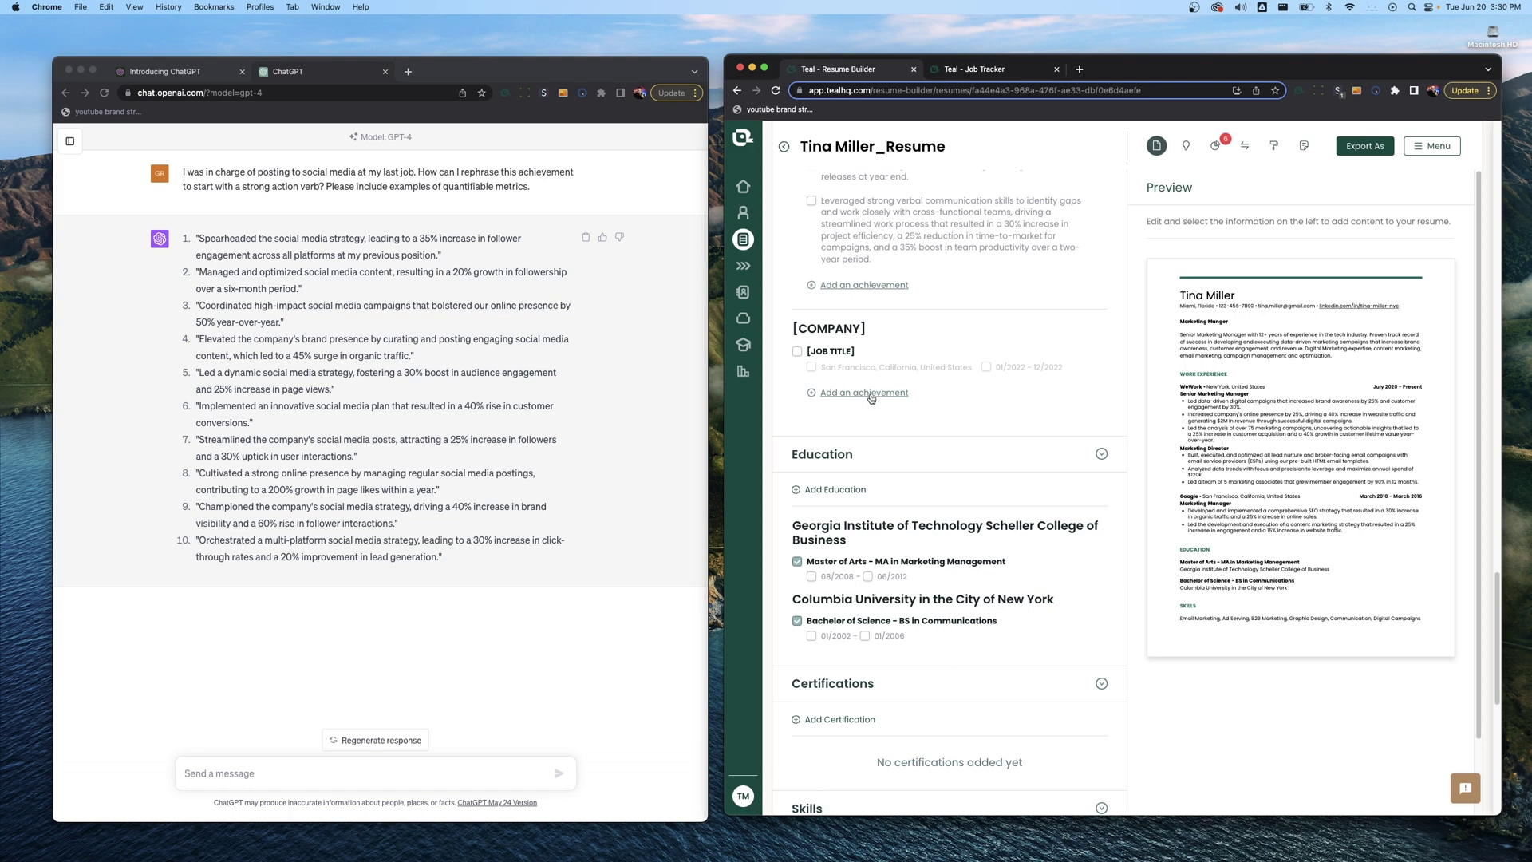
left_click_drag(197, 238, 509, 263)
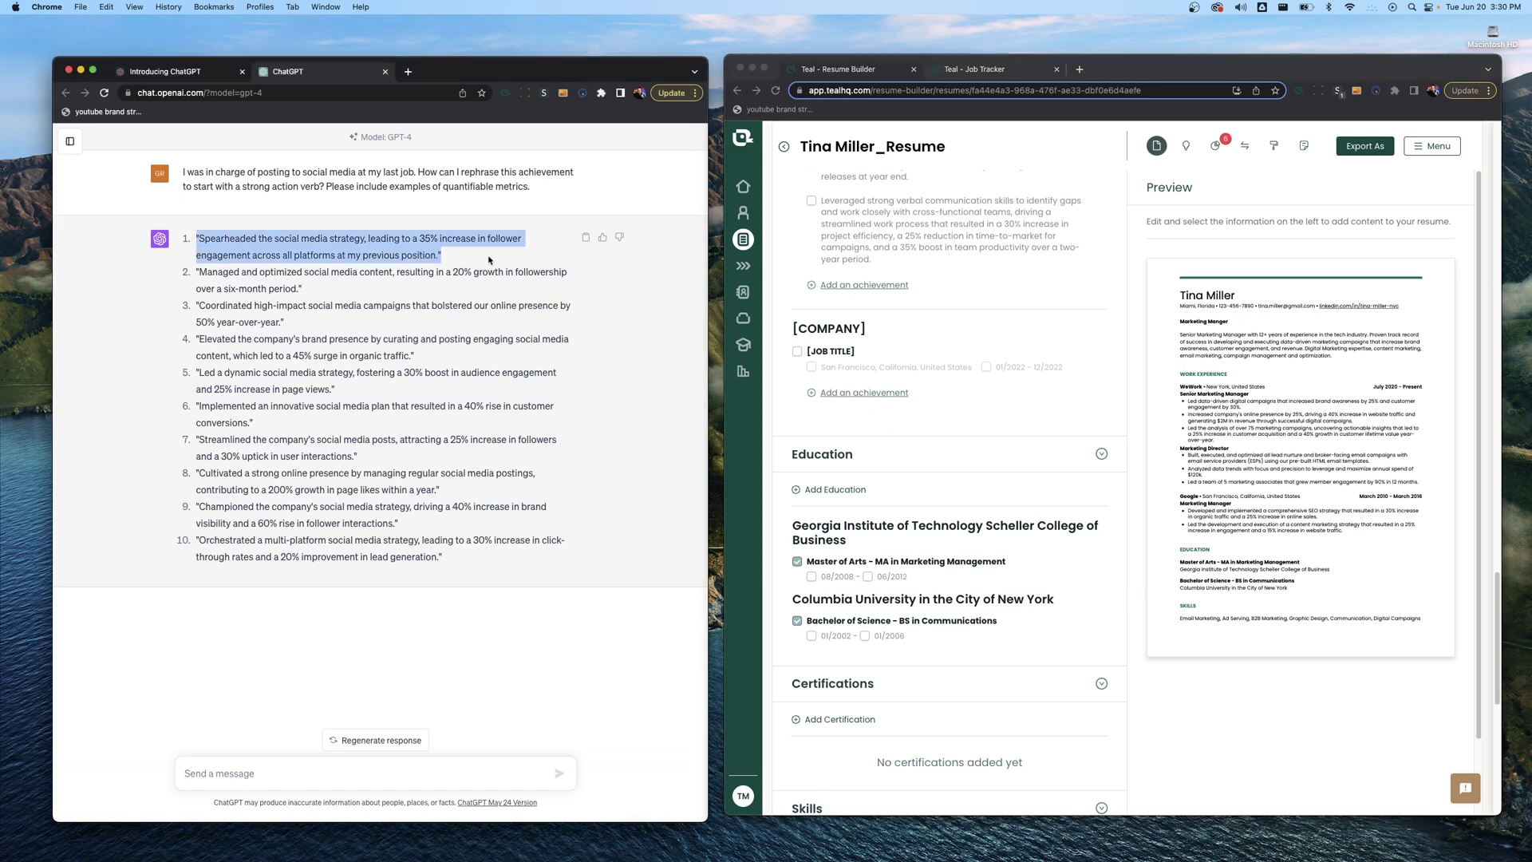
left_click(884, 405)
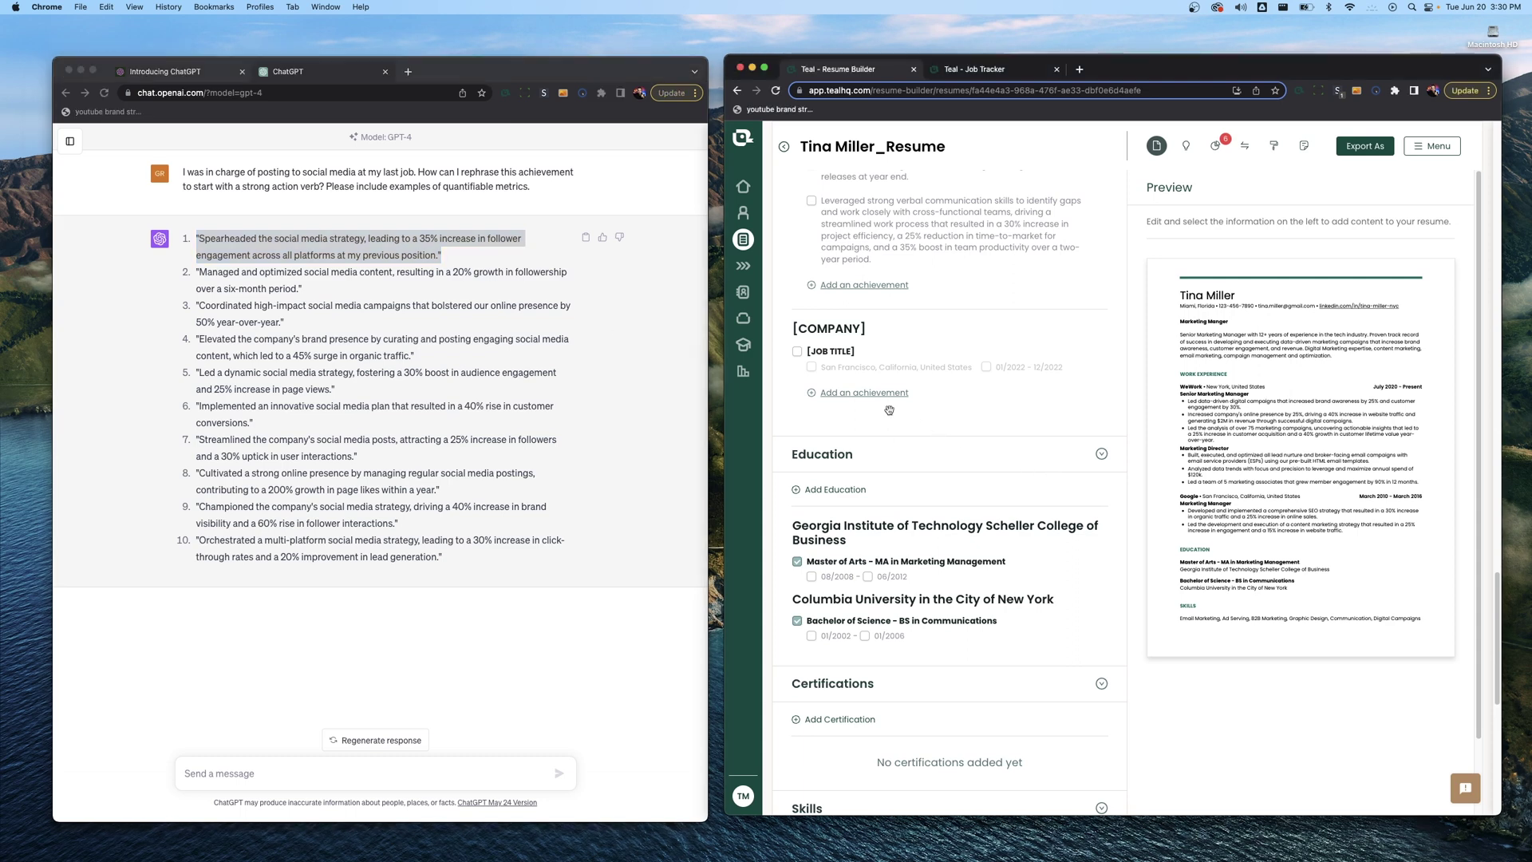
left_click(865, 393)
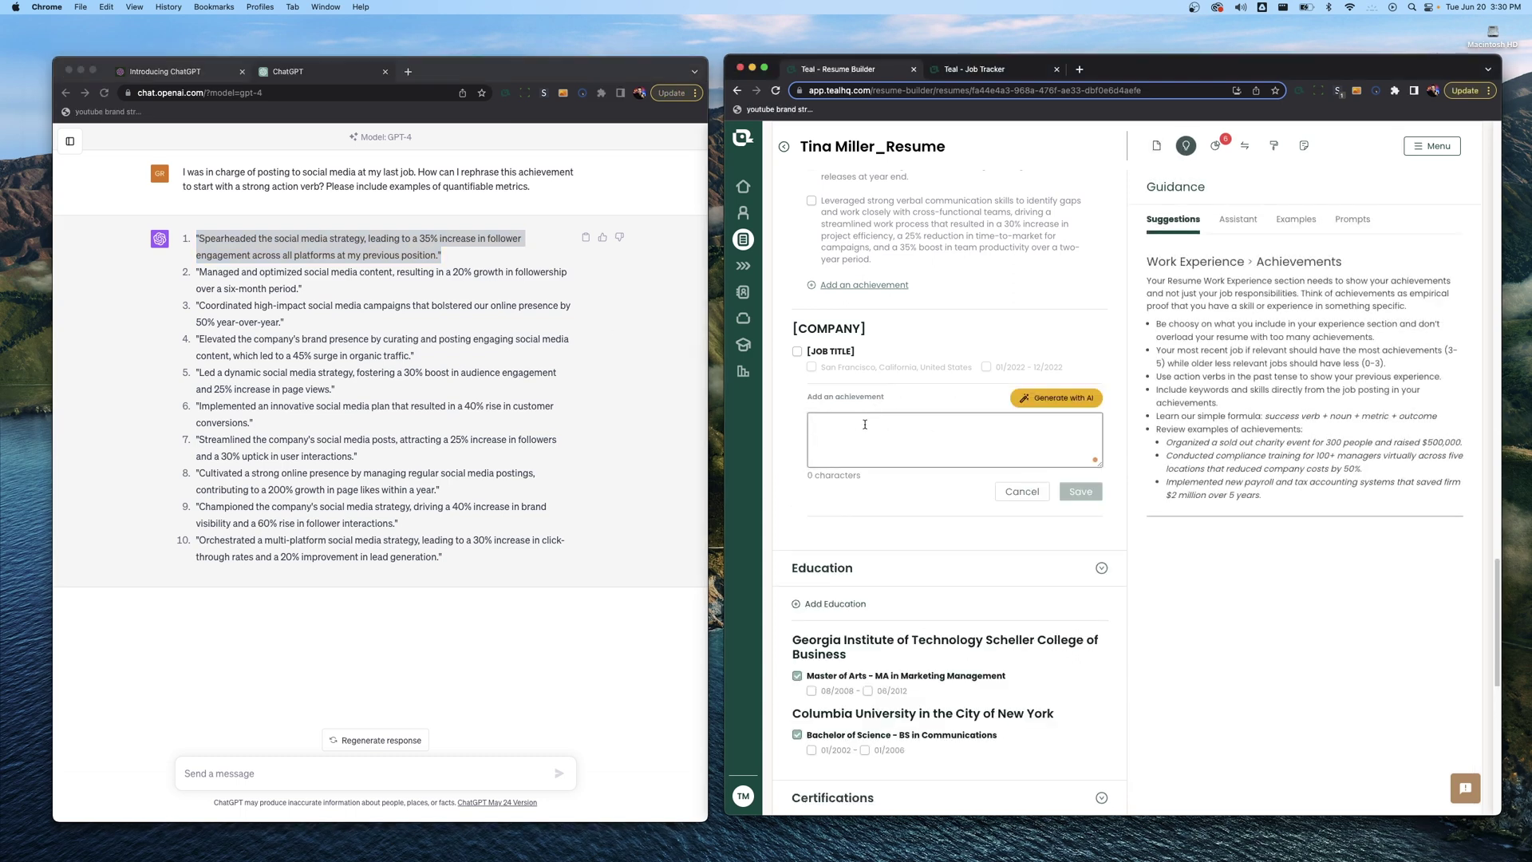
key("super+v")
left_click(1080, 491)
left_click_drag(198, 271, 301, 288)
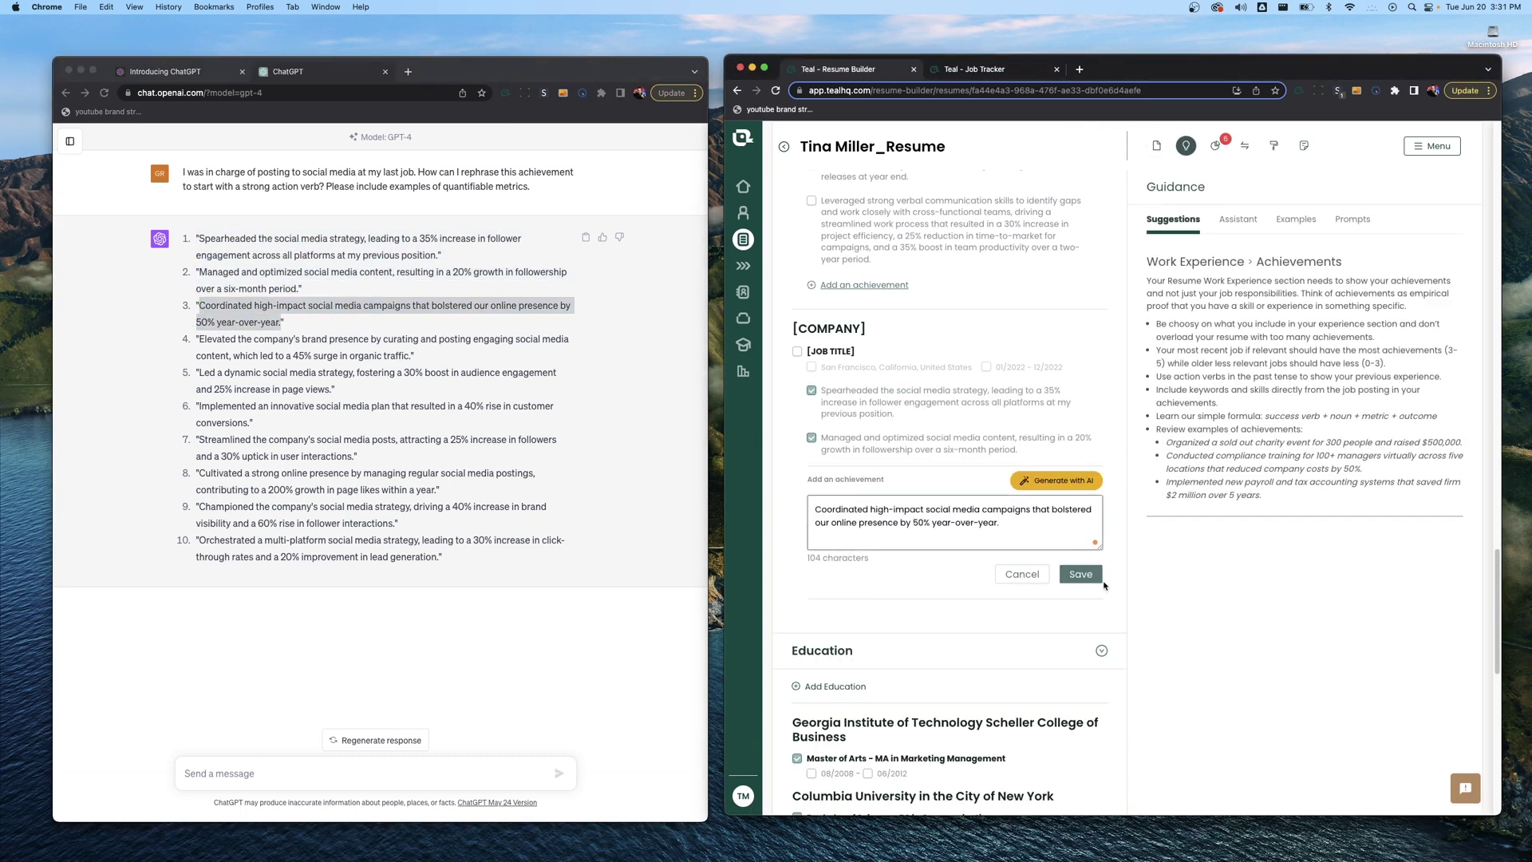
left_click_drag(197, 338, 412, 356)
left_click(1081, 574)
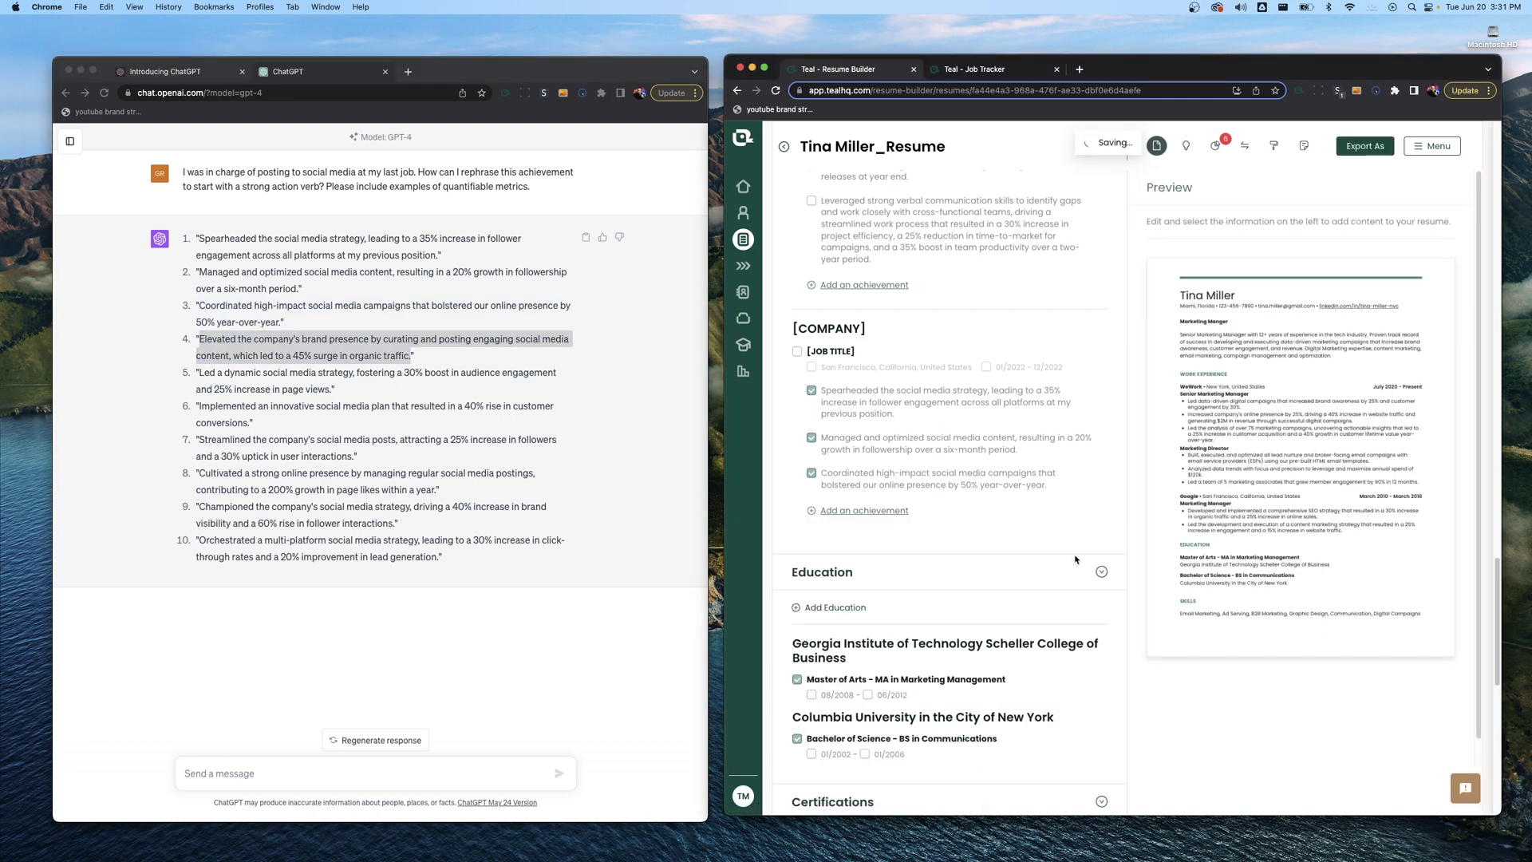
left_click(467, 588)
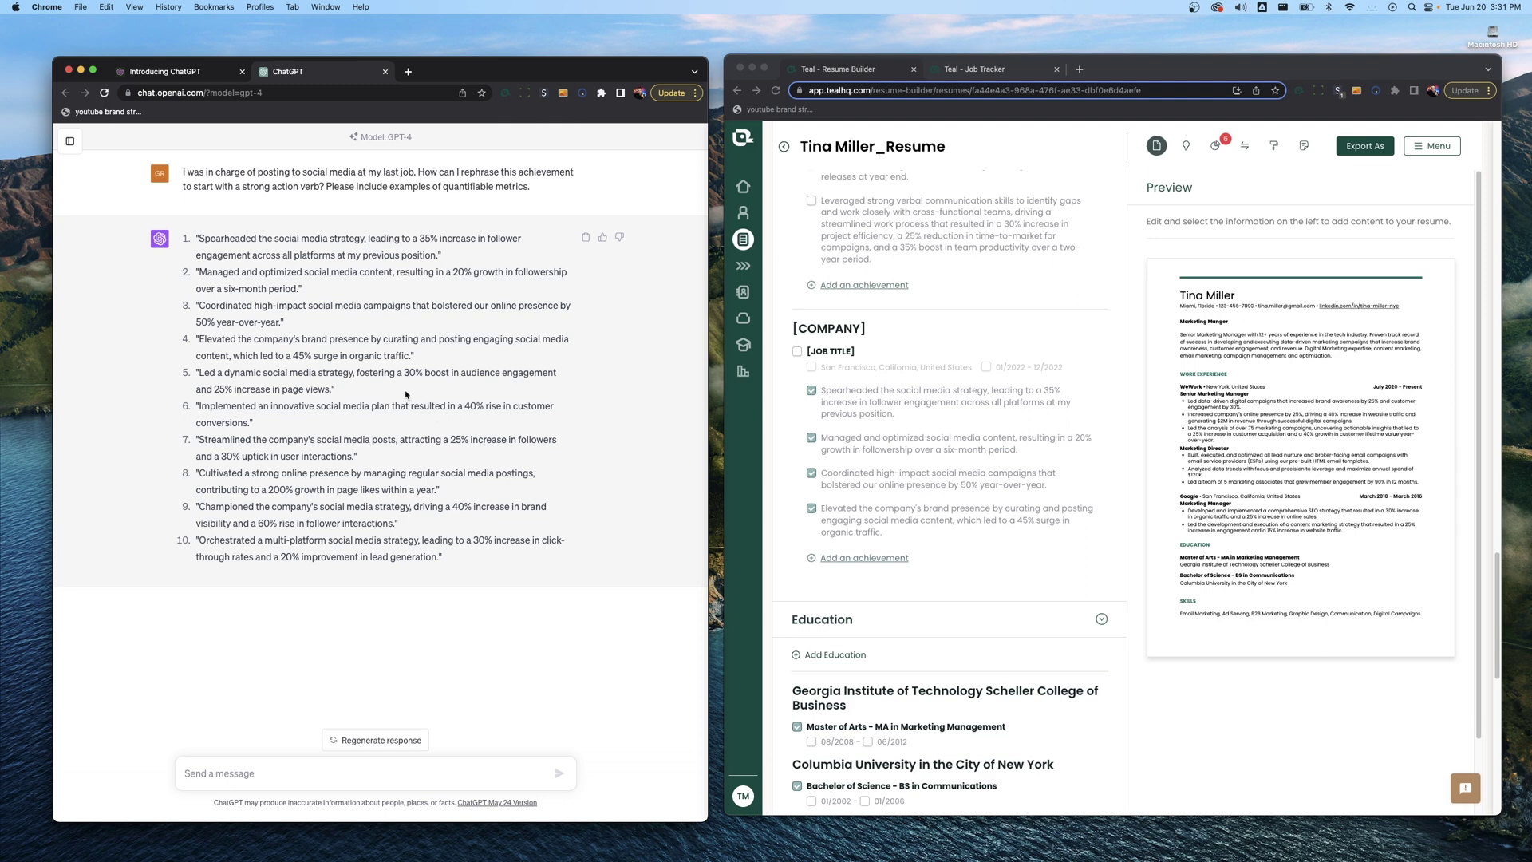
left_click(970, 438)
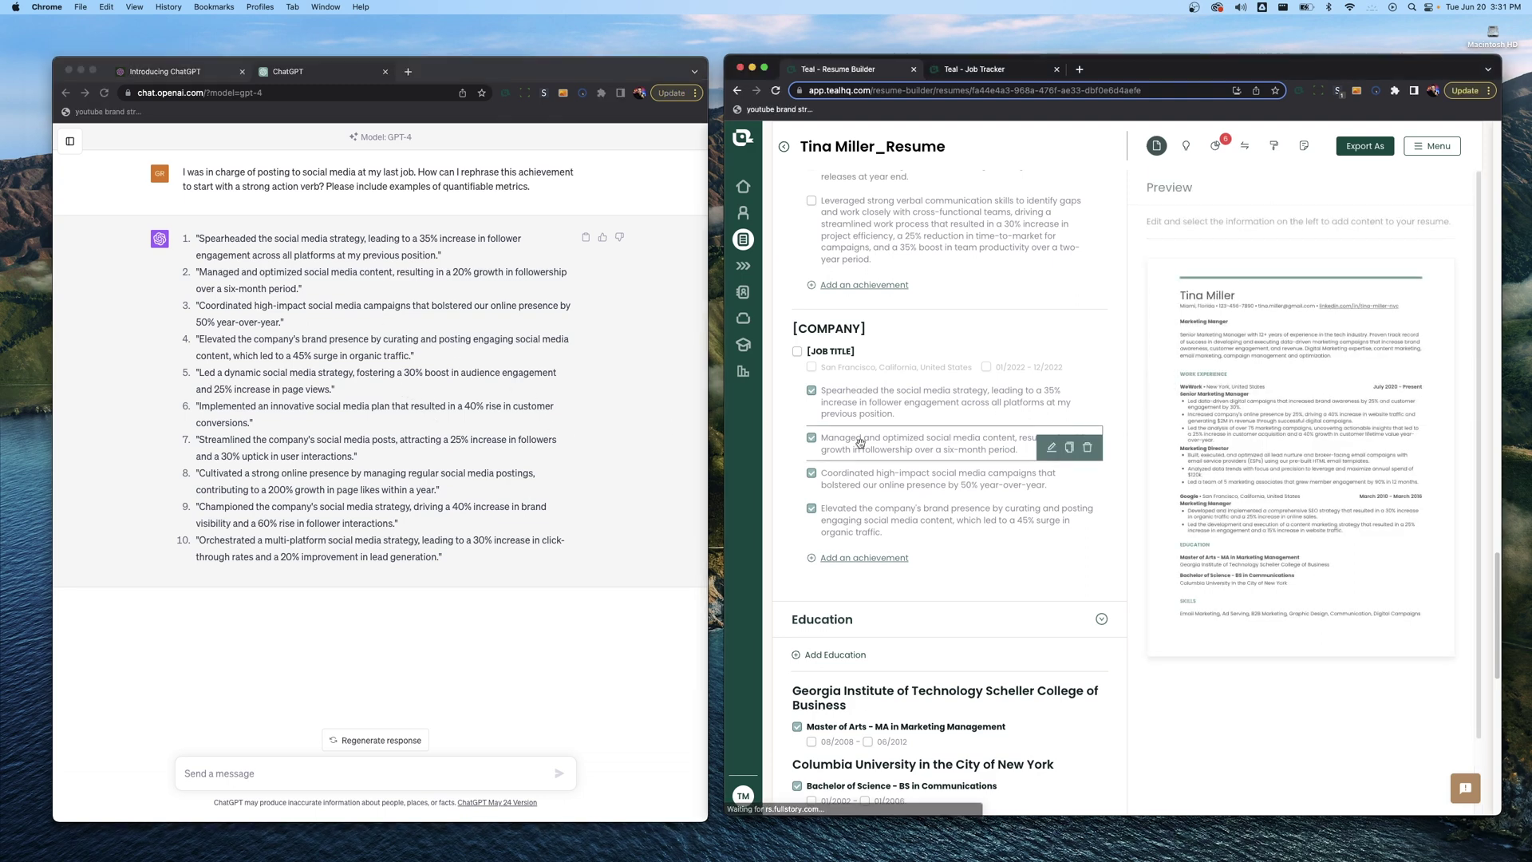
left_click(1052, 450)
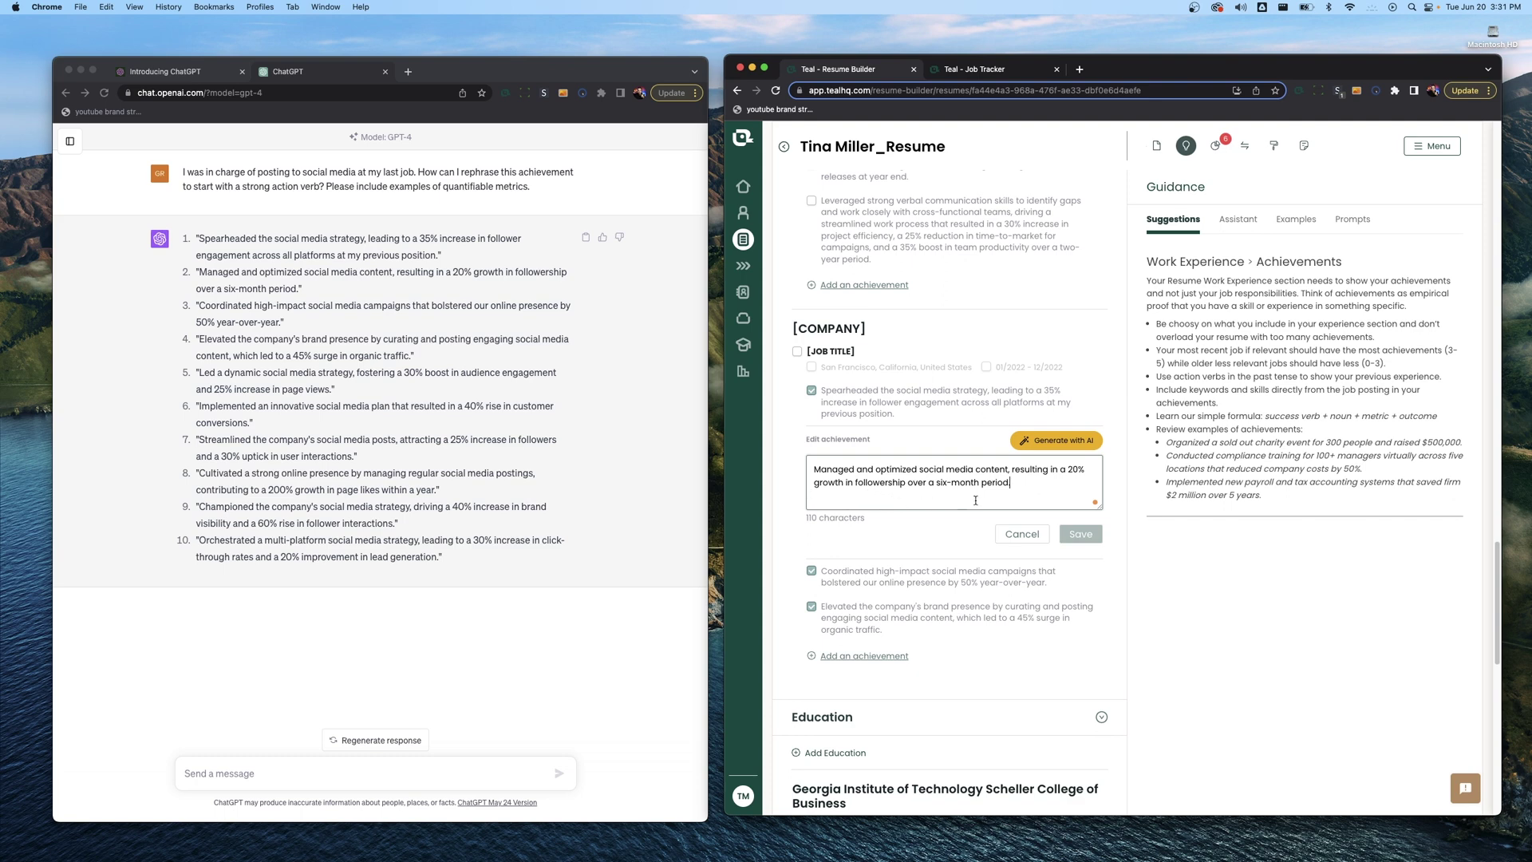
left_click_drag(813, 469, 1097, 473)
left_click_drag(815, 485, 910, 484)
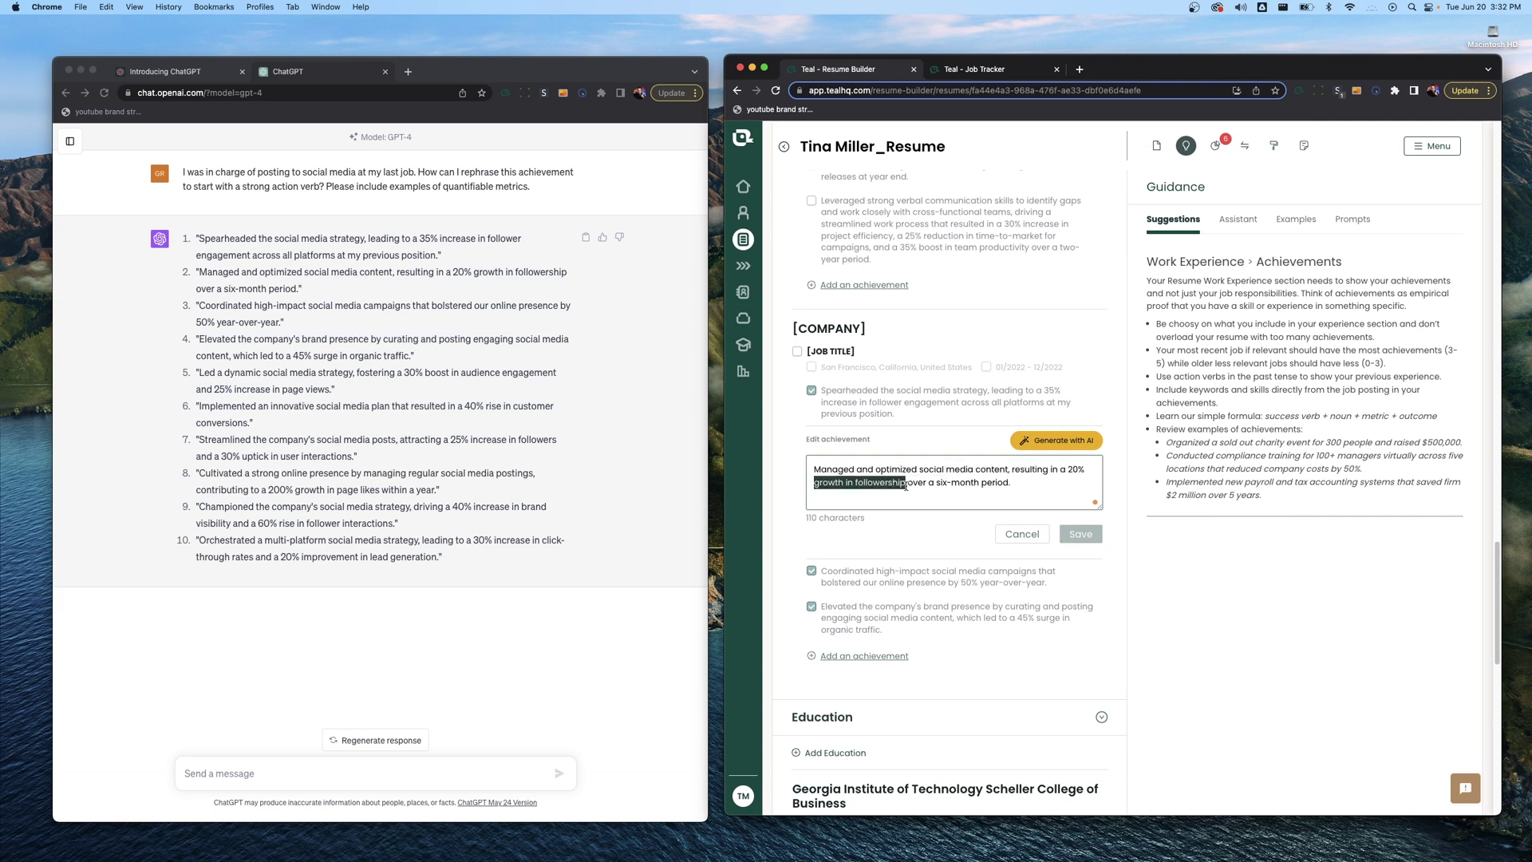
left_click_drag(1065, 471, 936, 484)
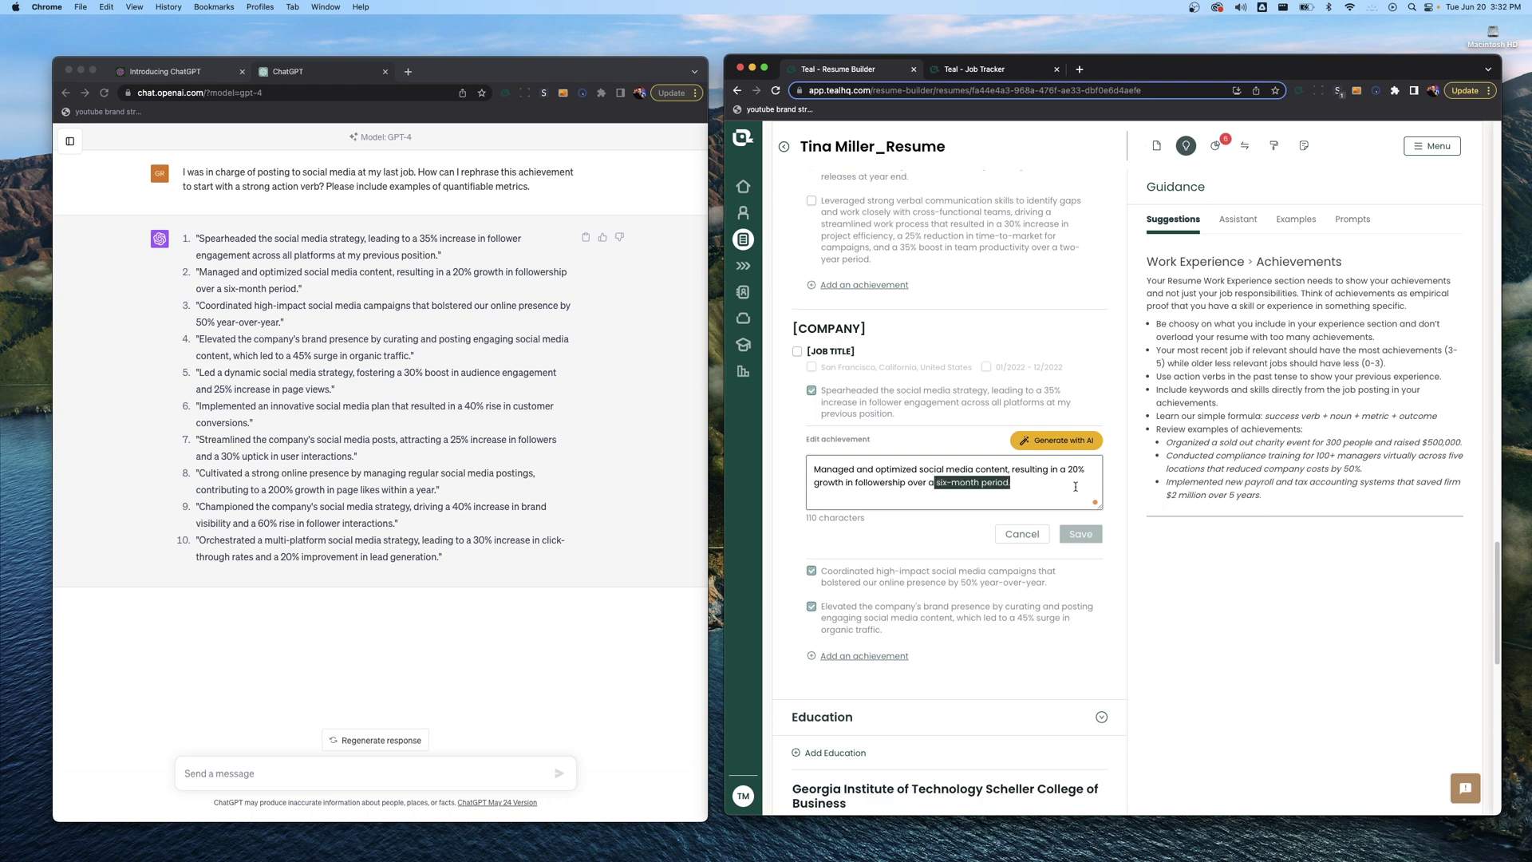
left_click(1052, 490)
left_click(1238, 220)
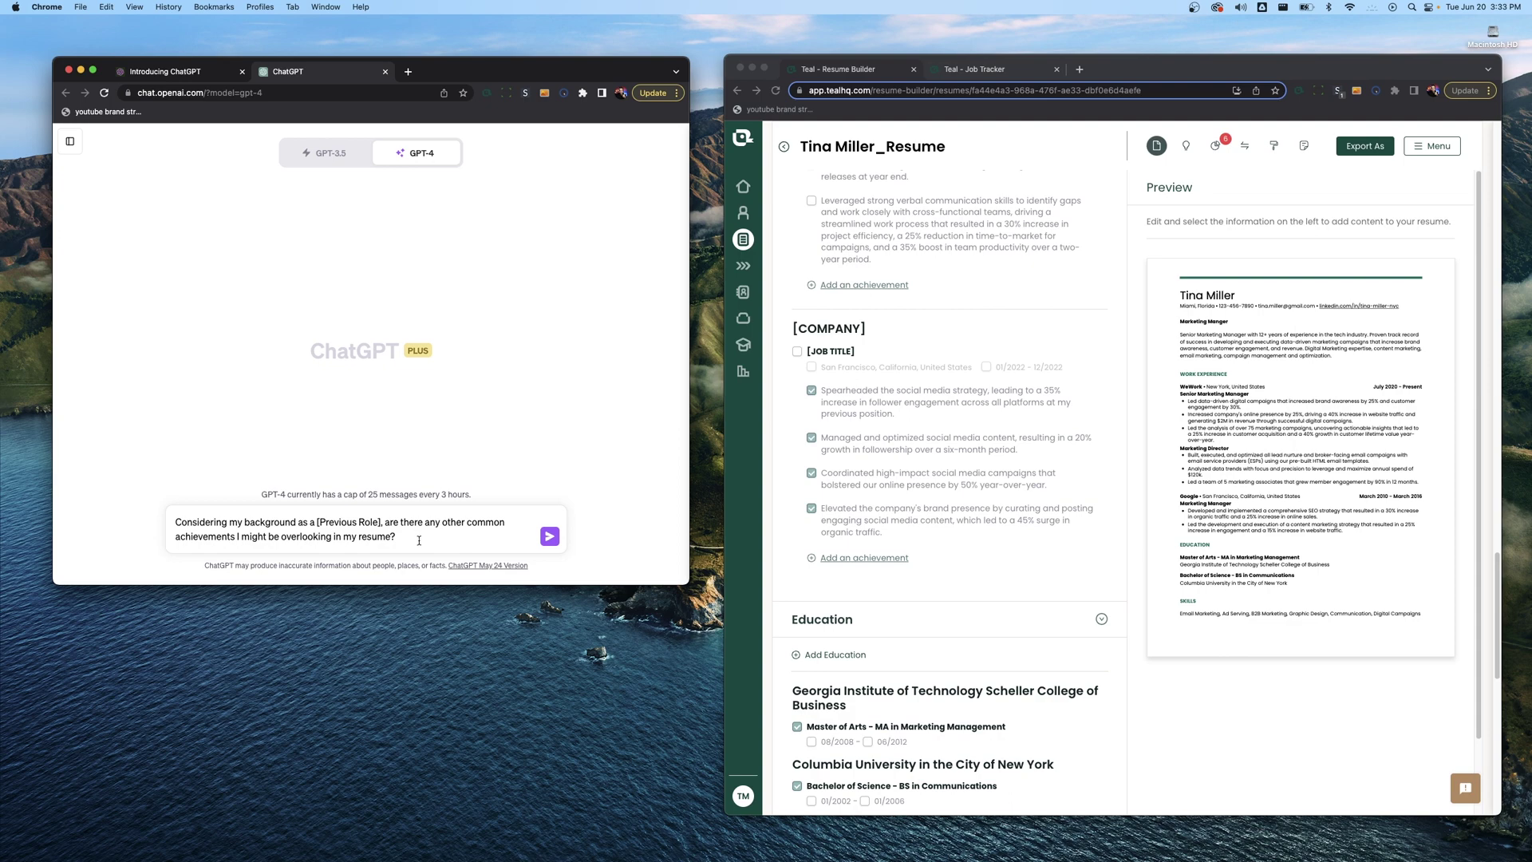
Replace [Previous Role] with 'Marketing Manager' and paste the resume preview text into the question.
left_click_drag(317, 522, 381, 522)
type("Marketing Manager")
key("shift+Return")
left_click_drag(1179, 324, 1402, 628)
key("super+c")
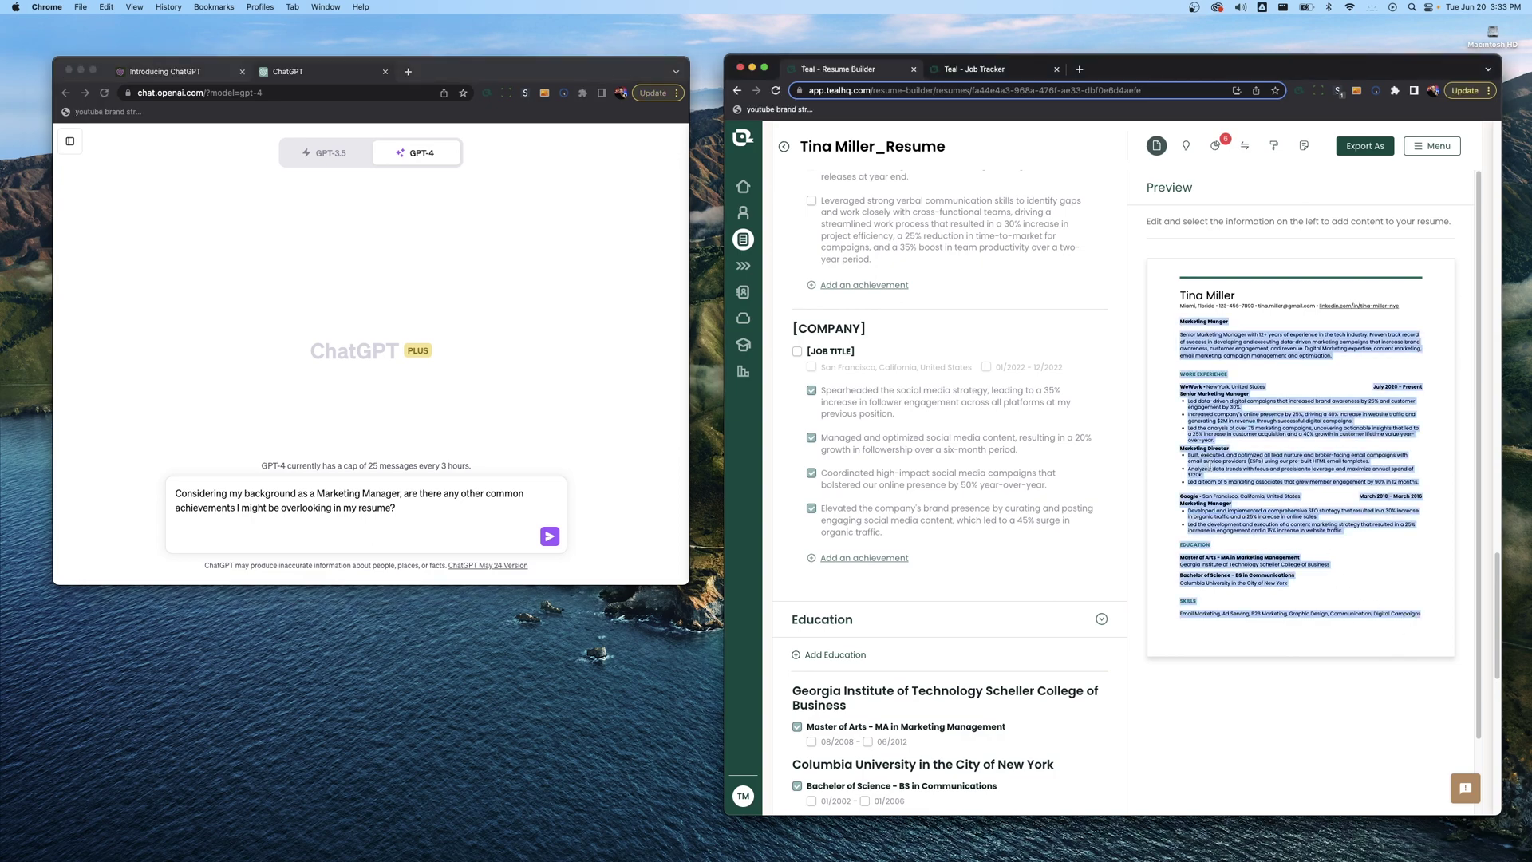
right_click(225, 535)
left_click(256, 625)
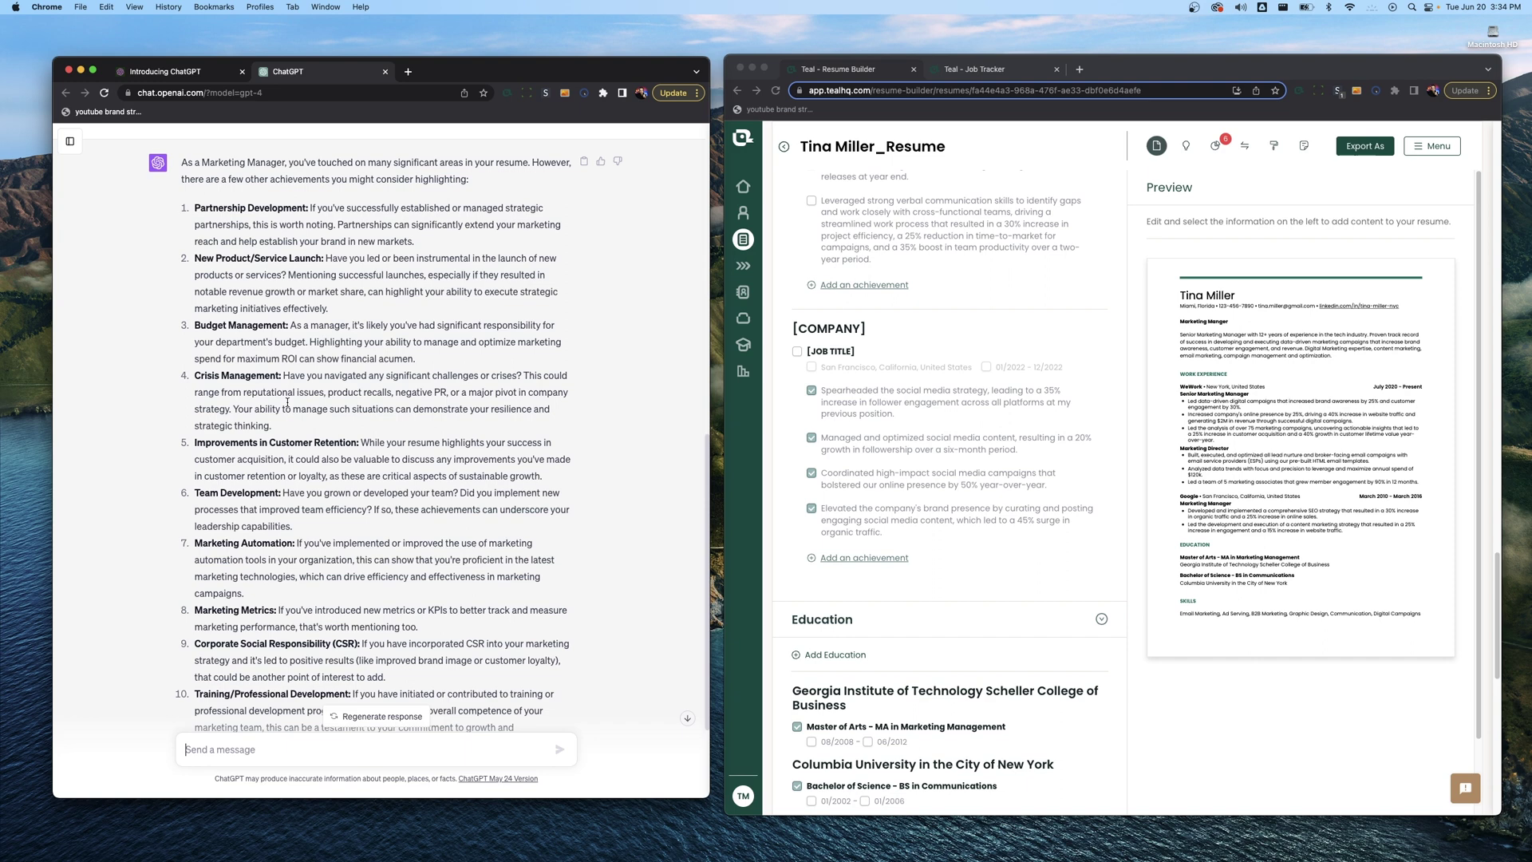
Review GPT-4's ten suggested achievements, such as Partnership Development and Budget Management.
scroll(303, 415, "down", 3)
scroll(283, 414, "up", 1)
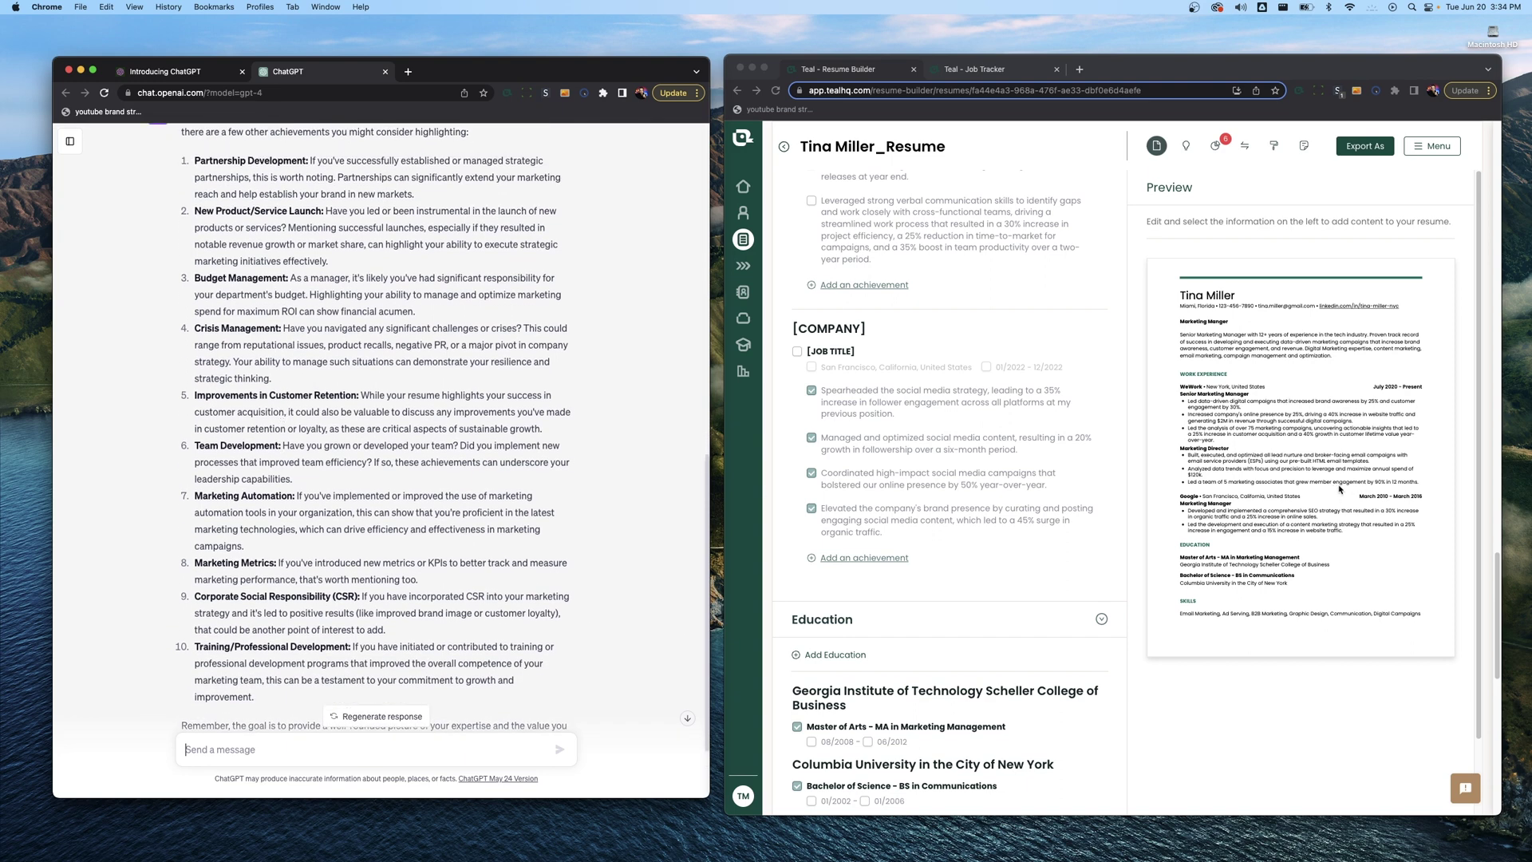
scroll(331, 528, "up", 1)
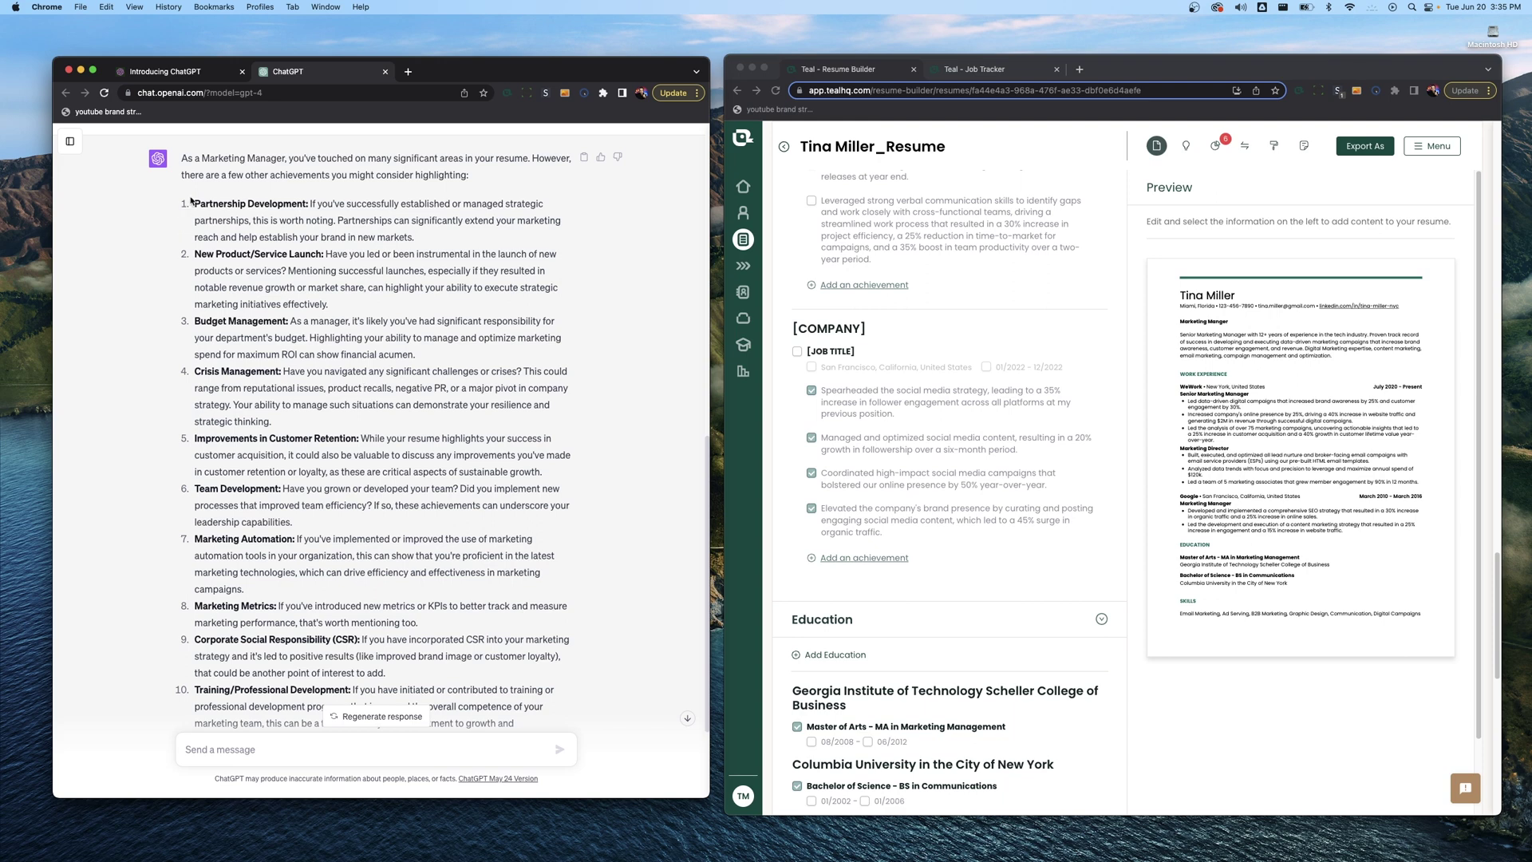
mouse_move(194, 203)
left_mouse_down()
mouse_move(575, 631)
mouse_move(486, 506)
mouse_move(193, 203)
left_mouse_up()
left_click(1351, 485)
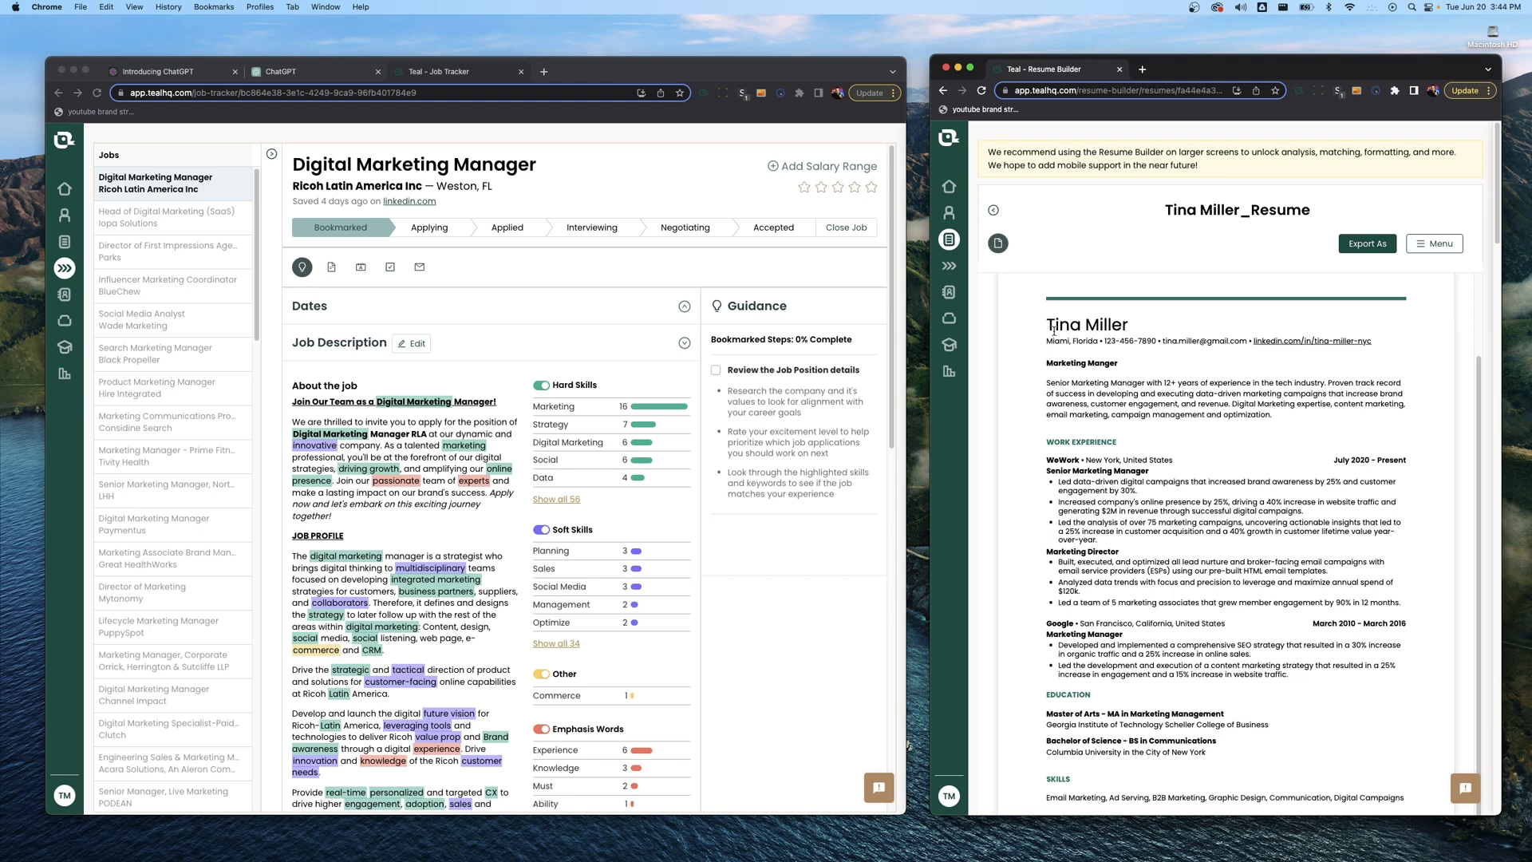
left_click(417, 466)
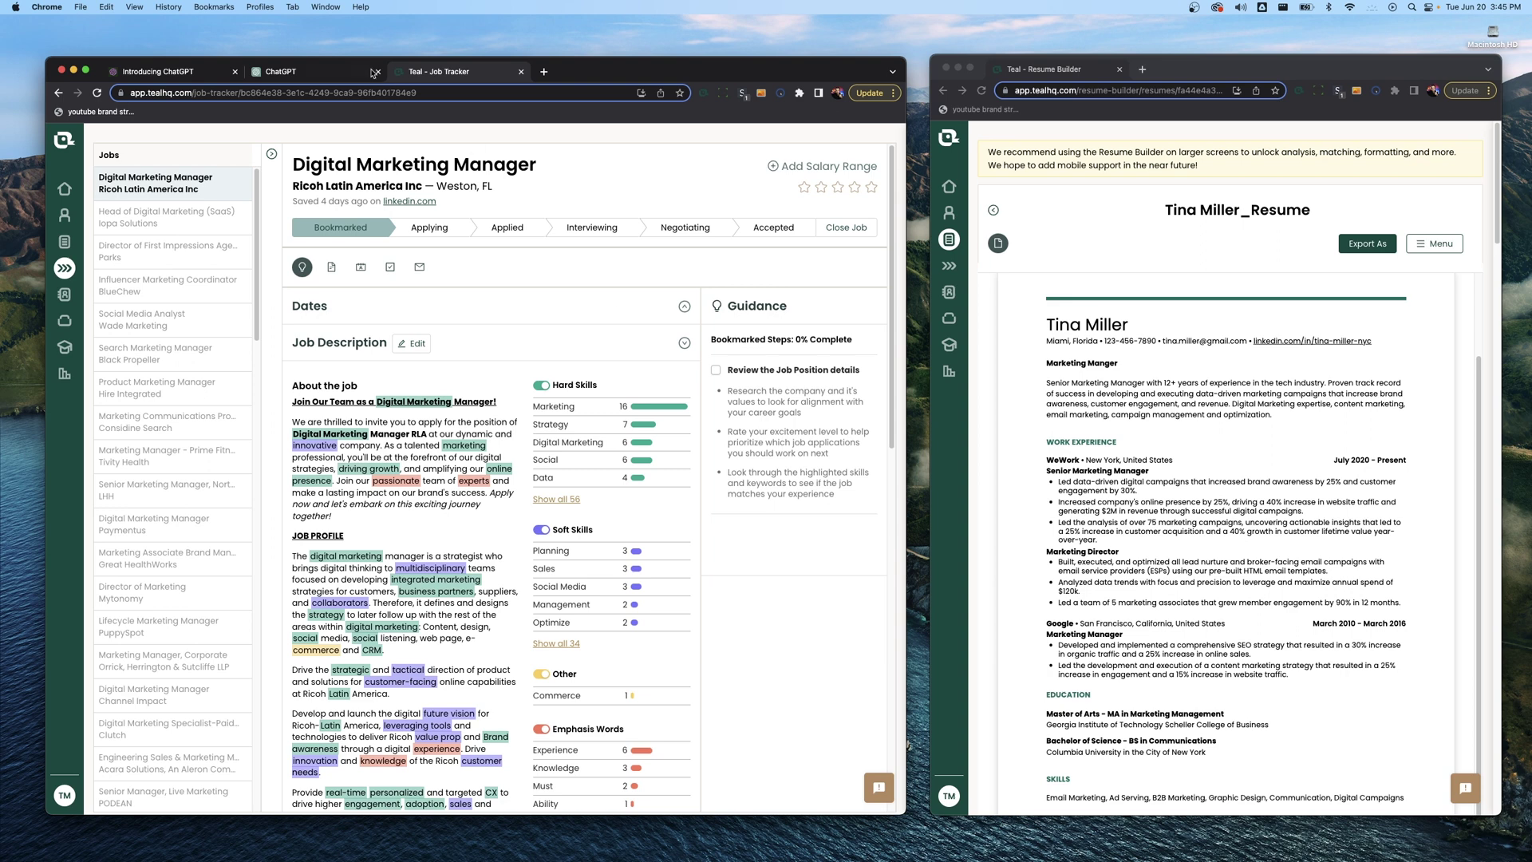
left_click(206, 74)
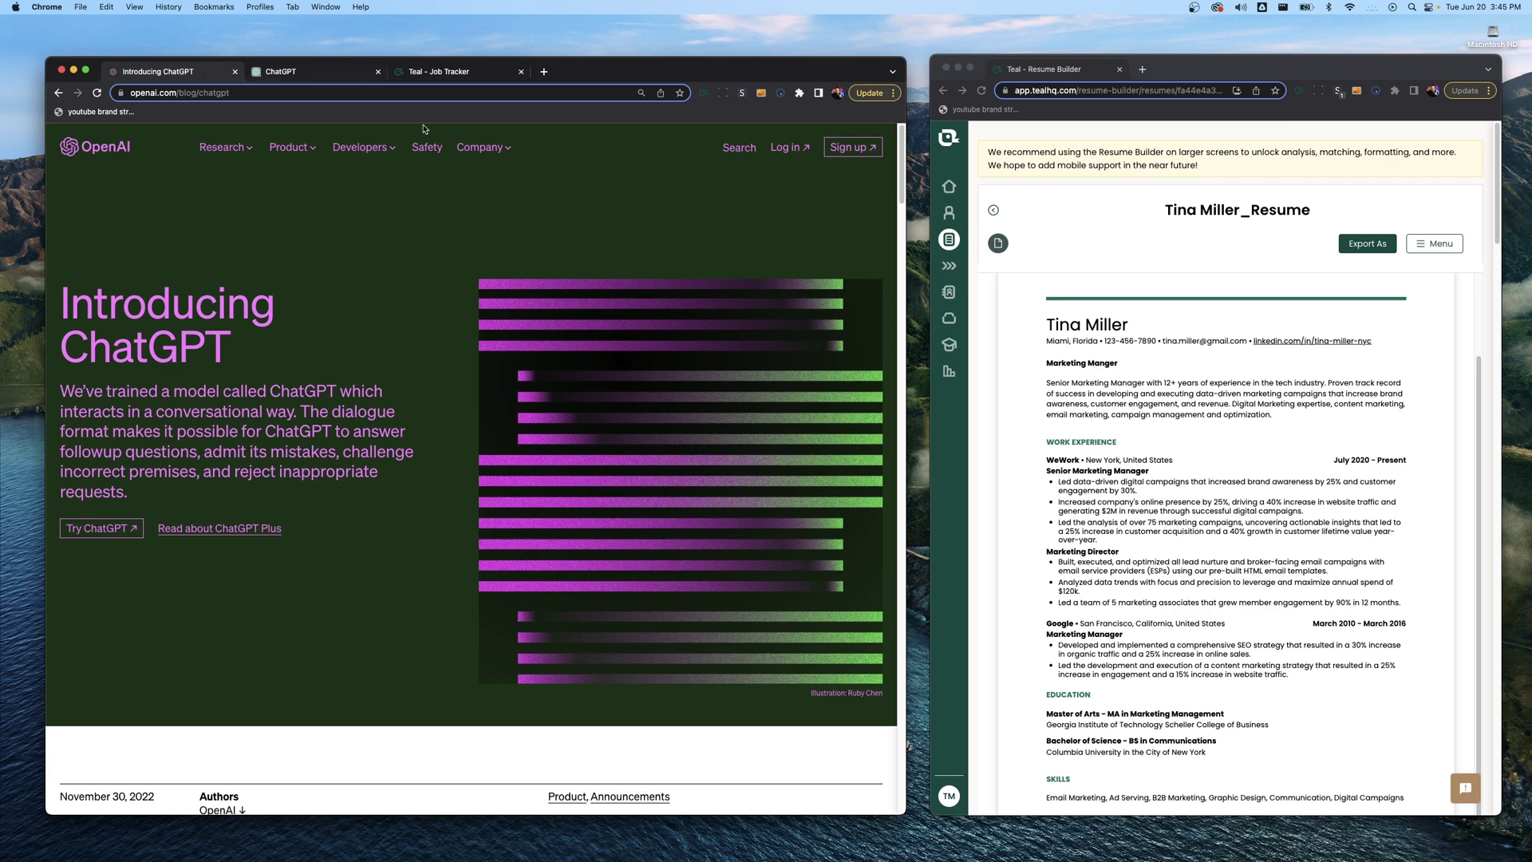
left_click(1224, 403)
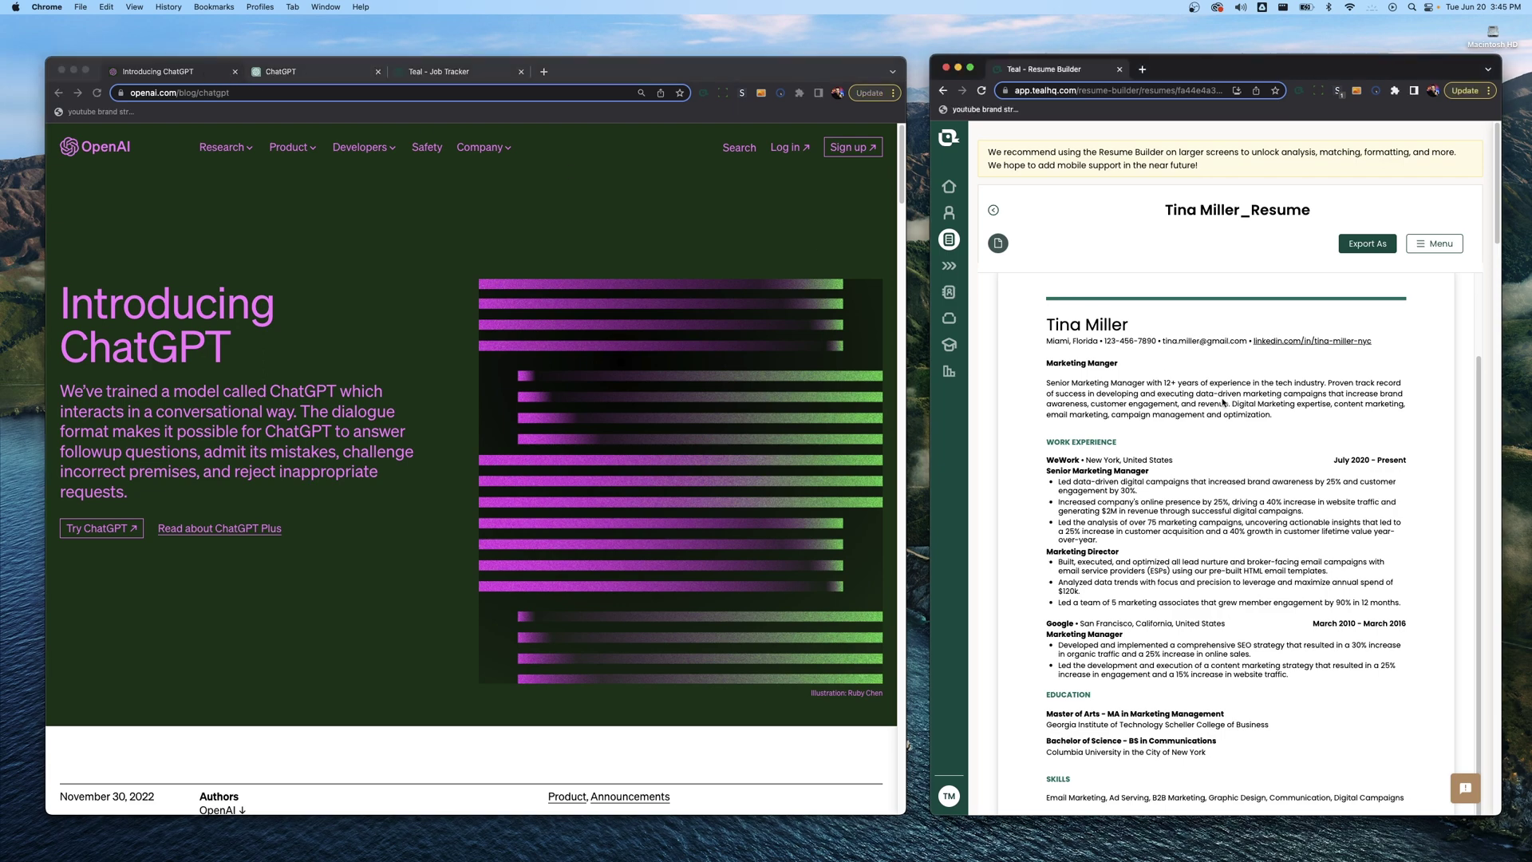
left_click(471, 80)
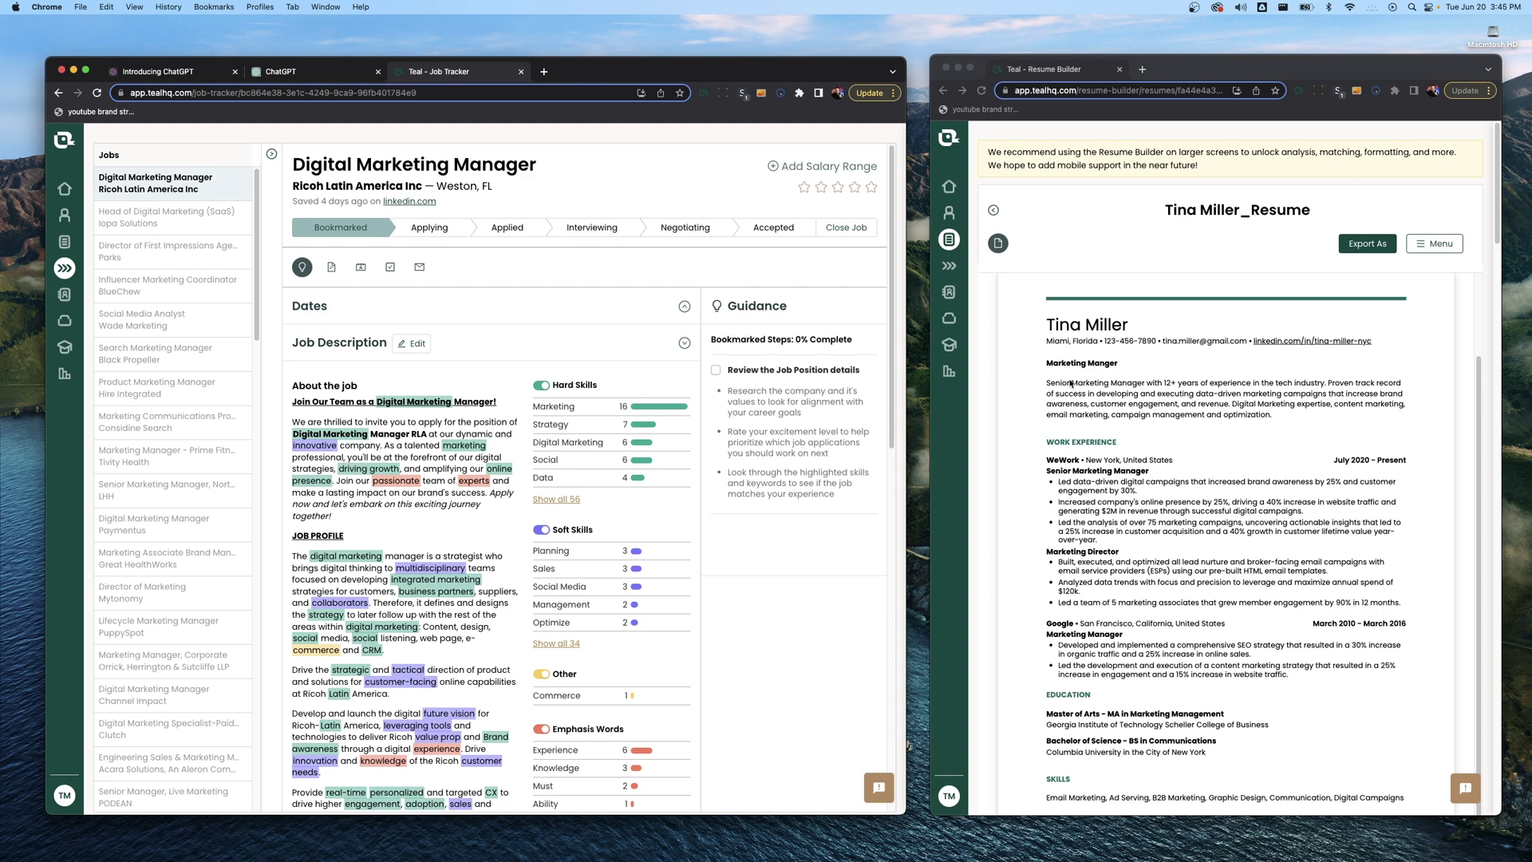
left_click(1115, 390)
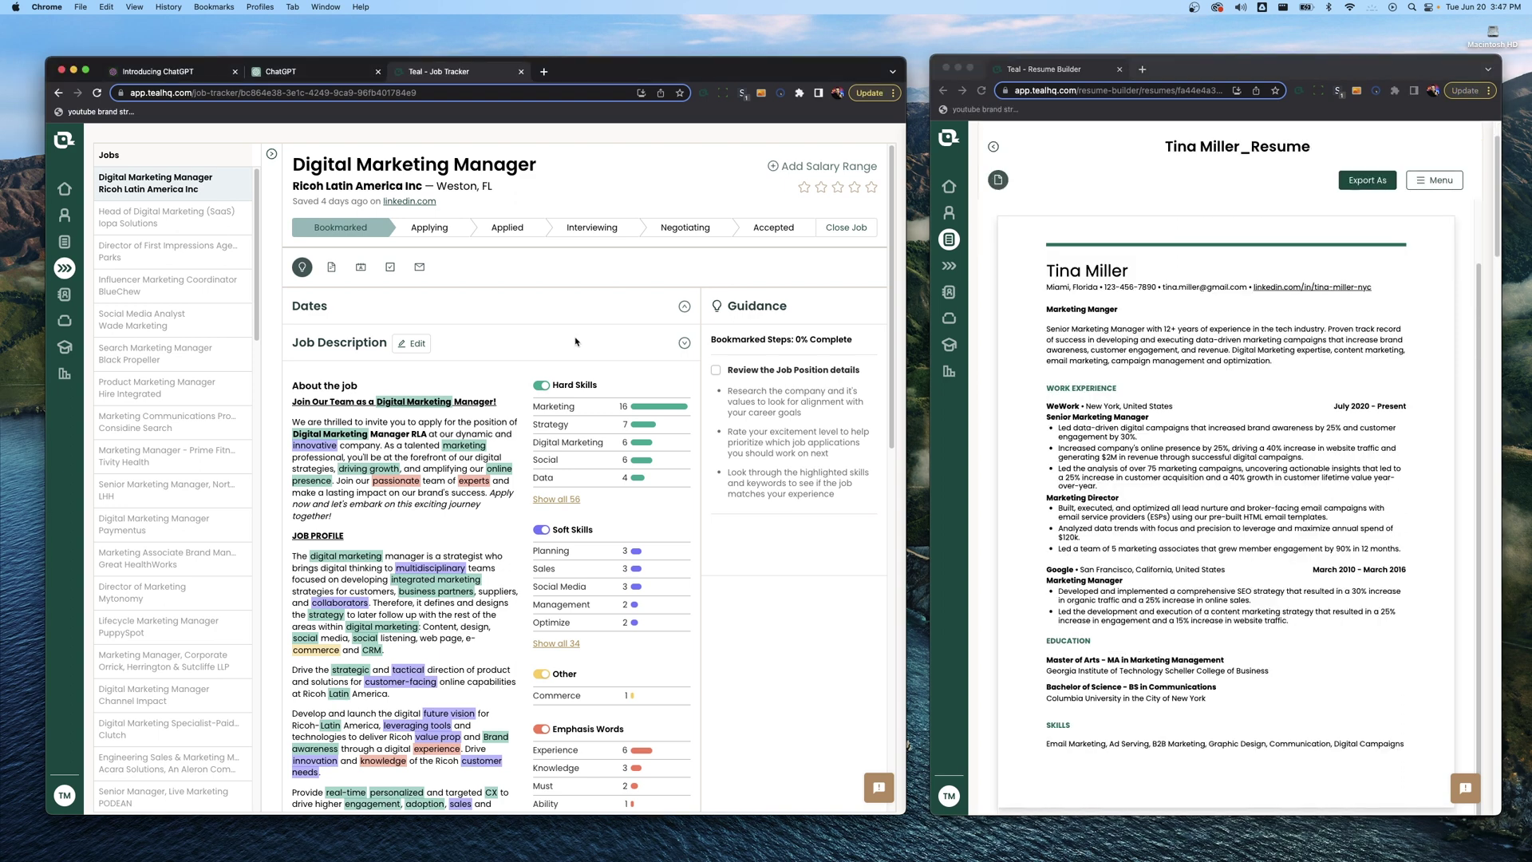
left_click(1215, 423)
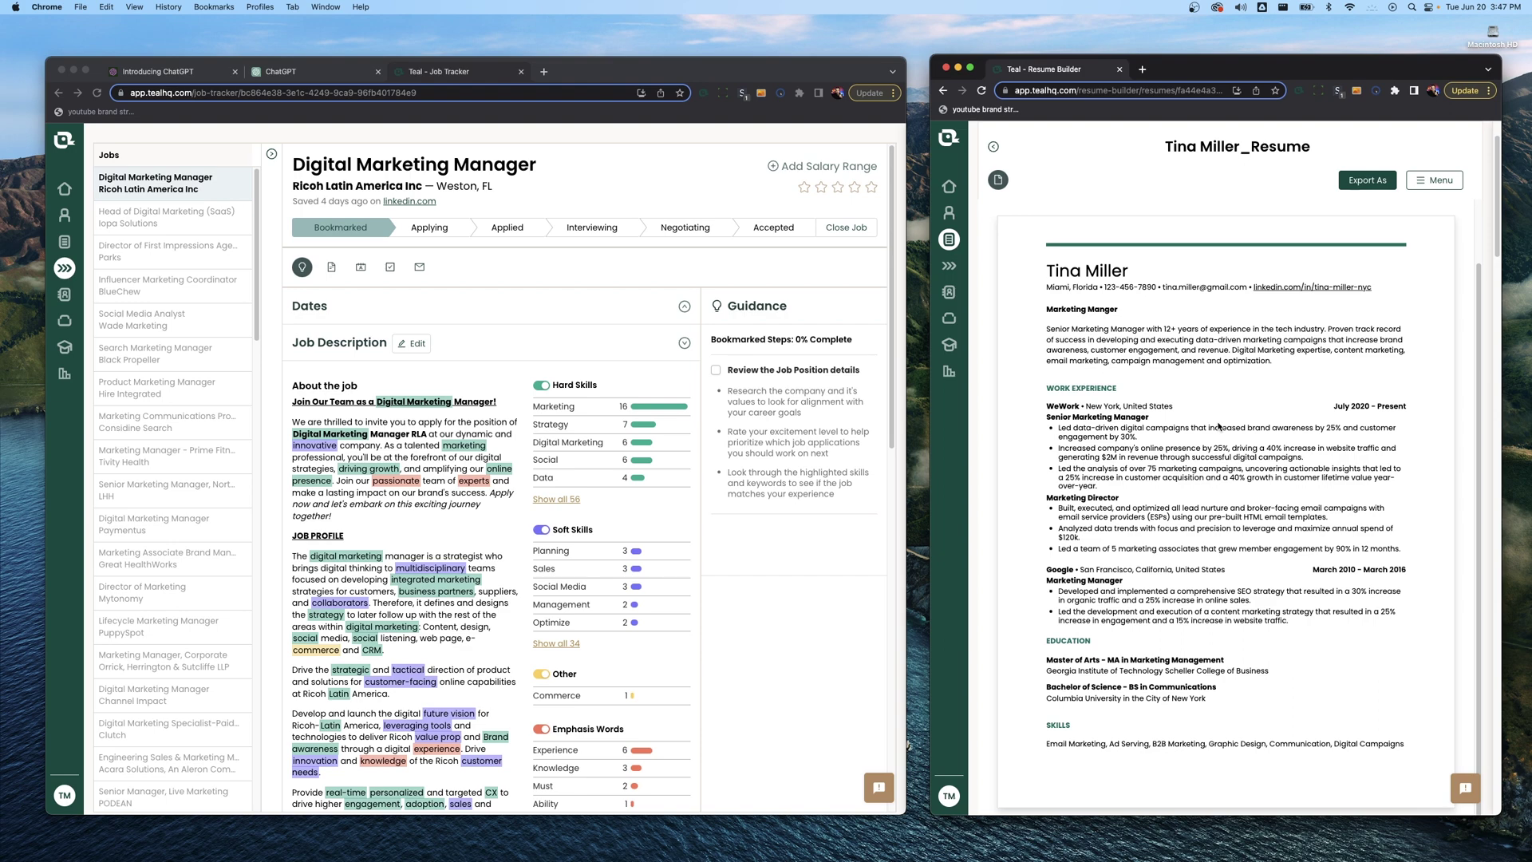
Dock the Job Tracker page into the Teal window, shrink ChatGPT, and start a new prompt line.
left_click_drag(451, 72, 1197, 70)
left_click_drag(36, 719, 229, 471)
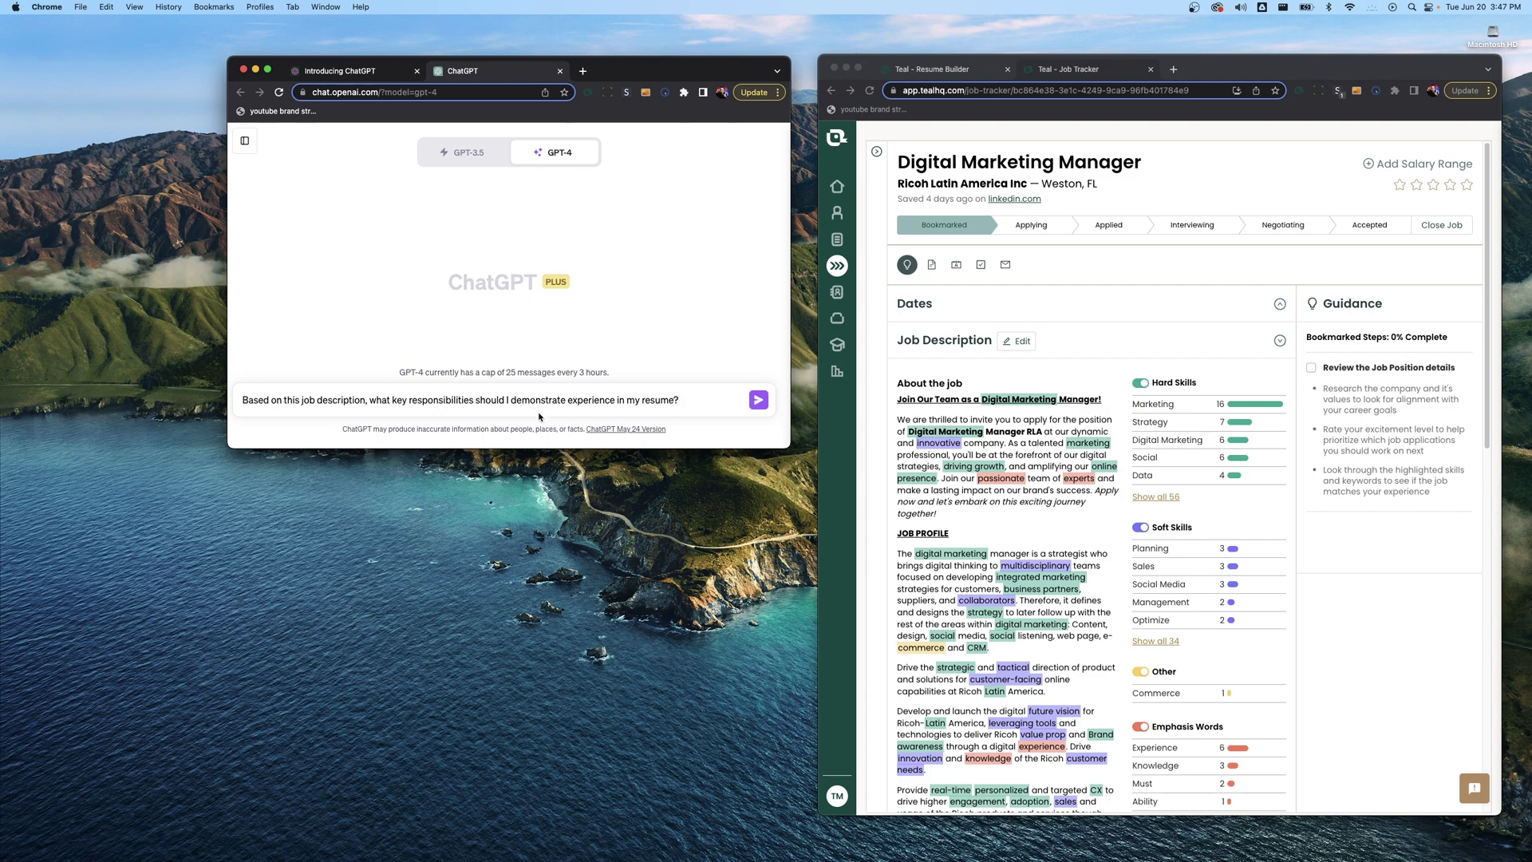
key("shift+Return")
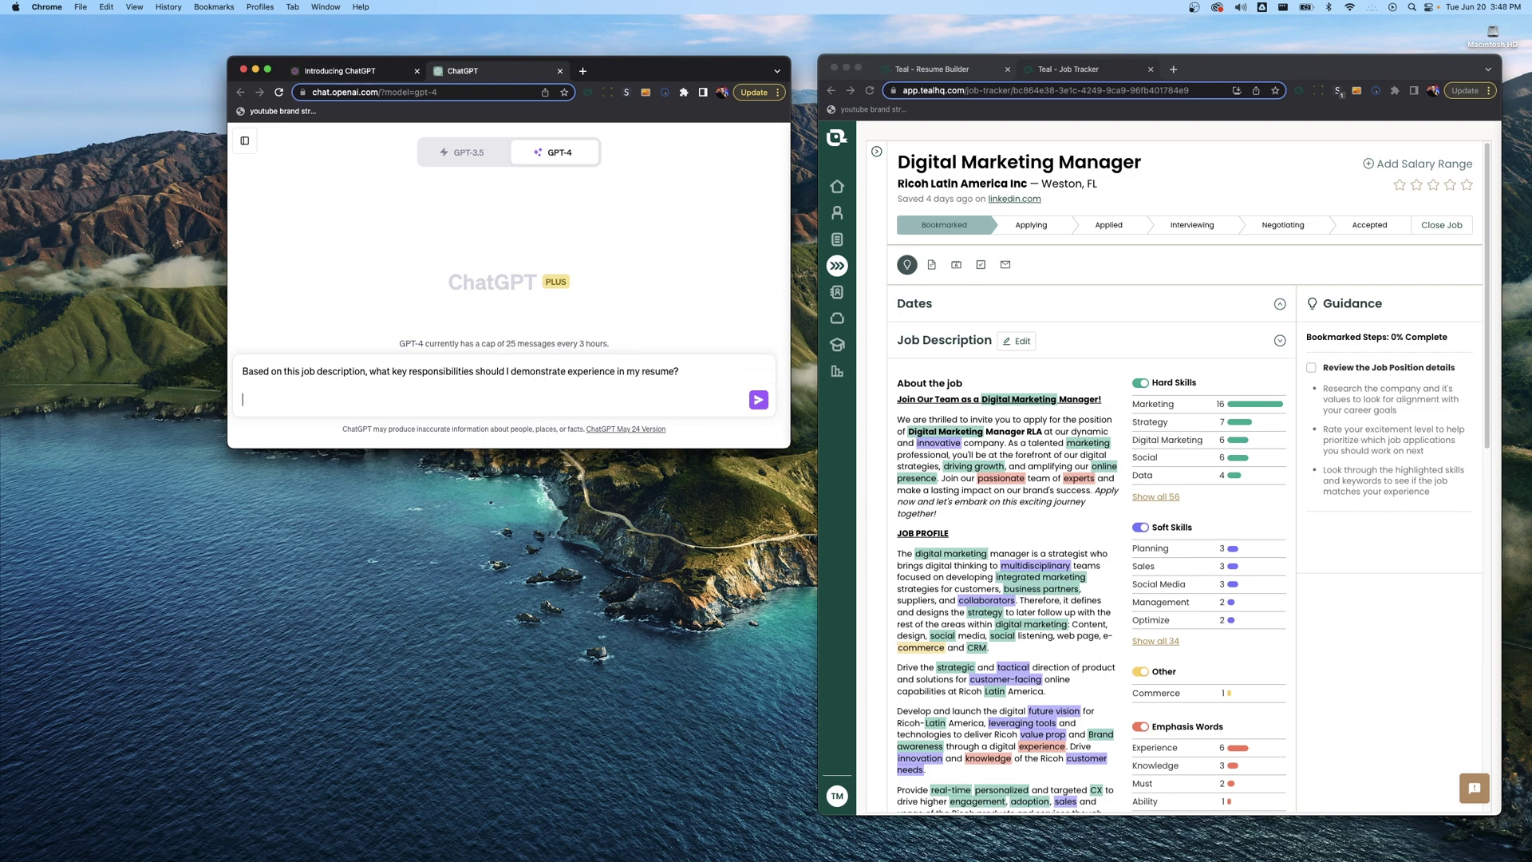
Copy the Ricoh Latin America job description into the ChatGPT question and send it.
left_click(1016, 452)
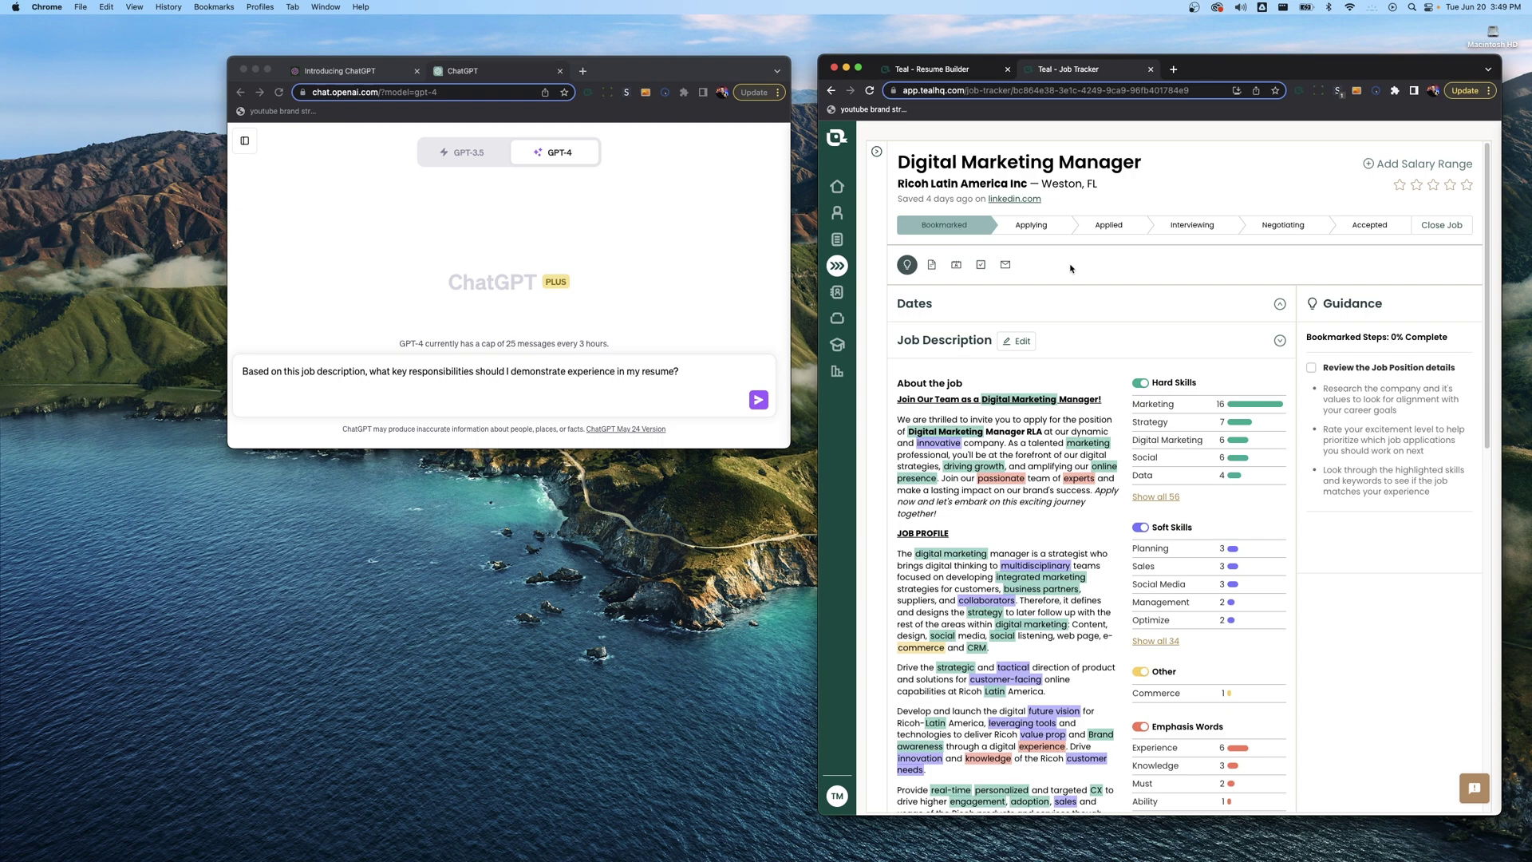
left_click_drag(897, 383, 1095, 751)
right_click(922, 573)
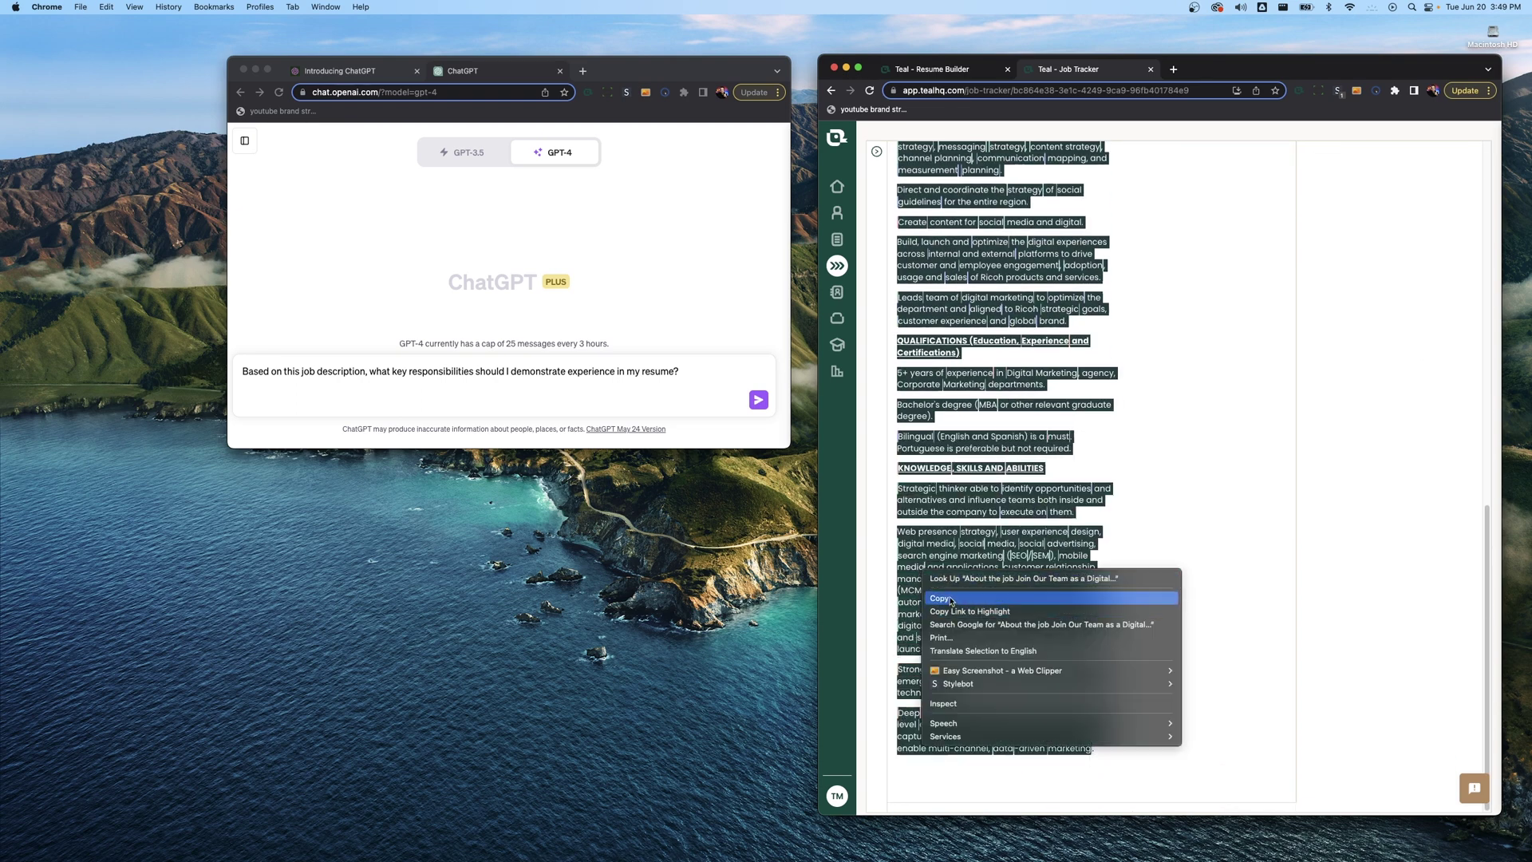
left_click(940, 599)
left_click(279, 399)
right_click(279, 401)
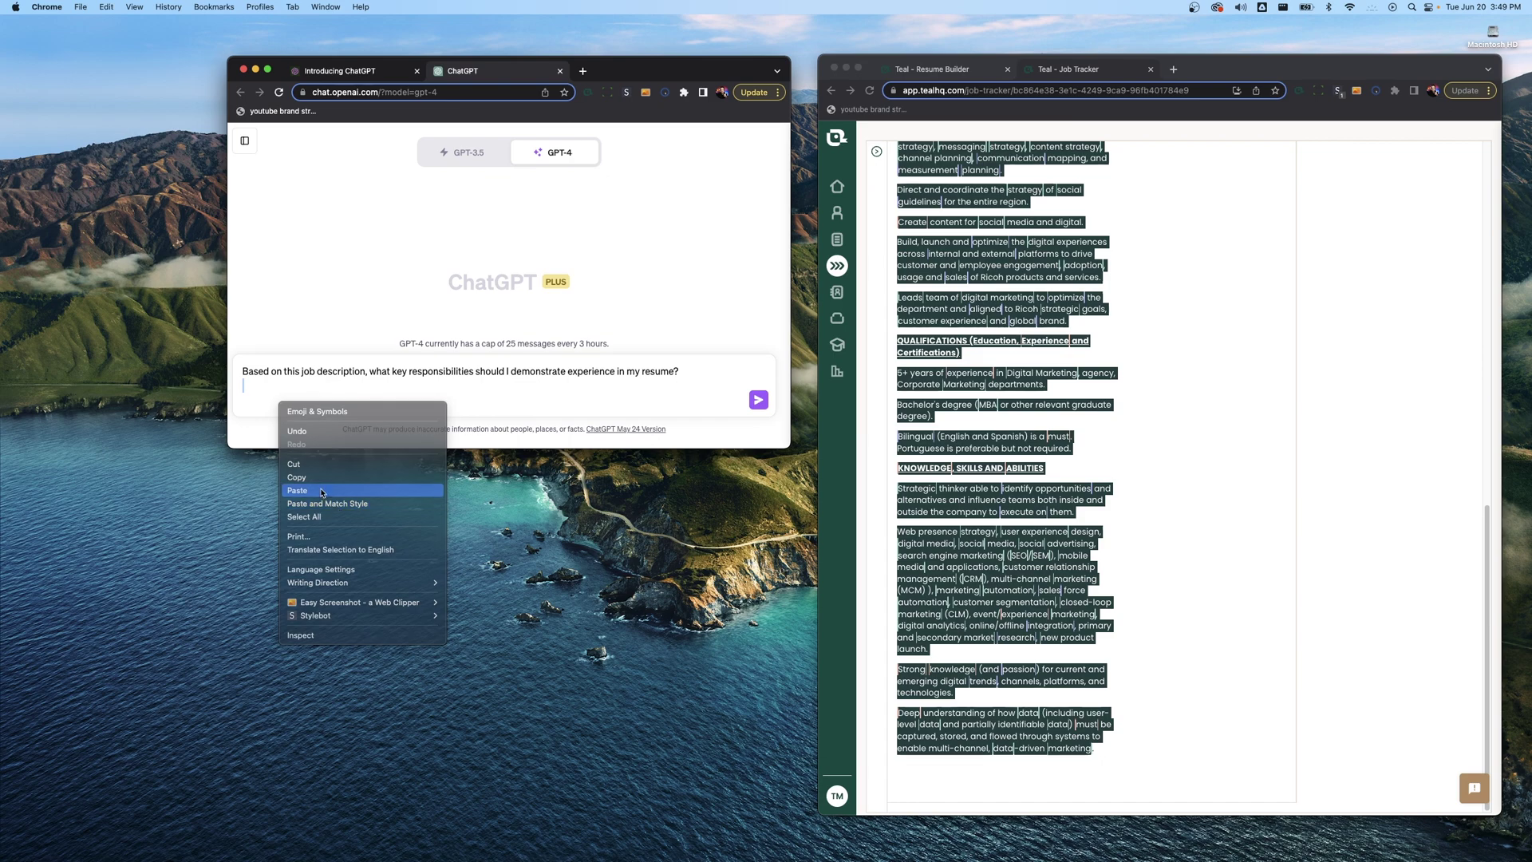
left_click(332, 490)
left_click(757, 400)
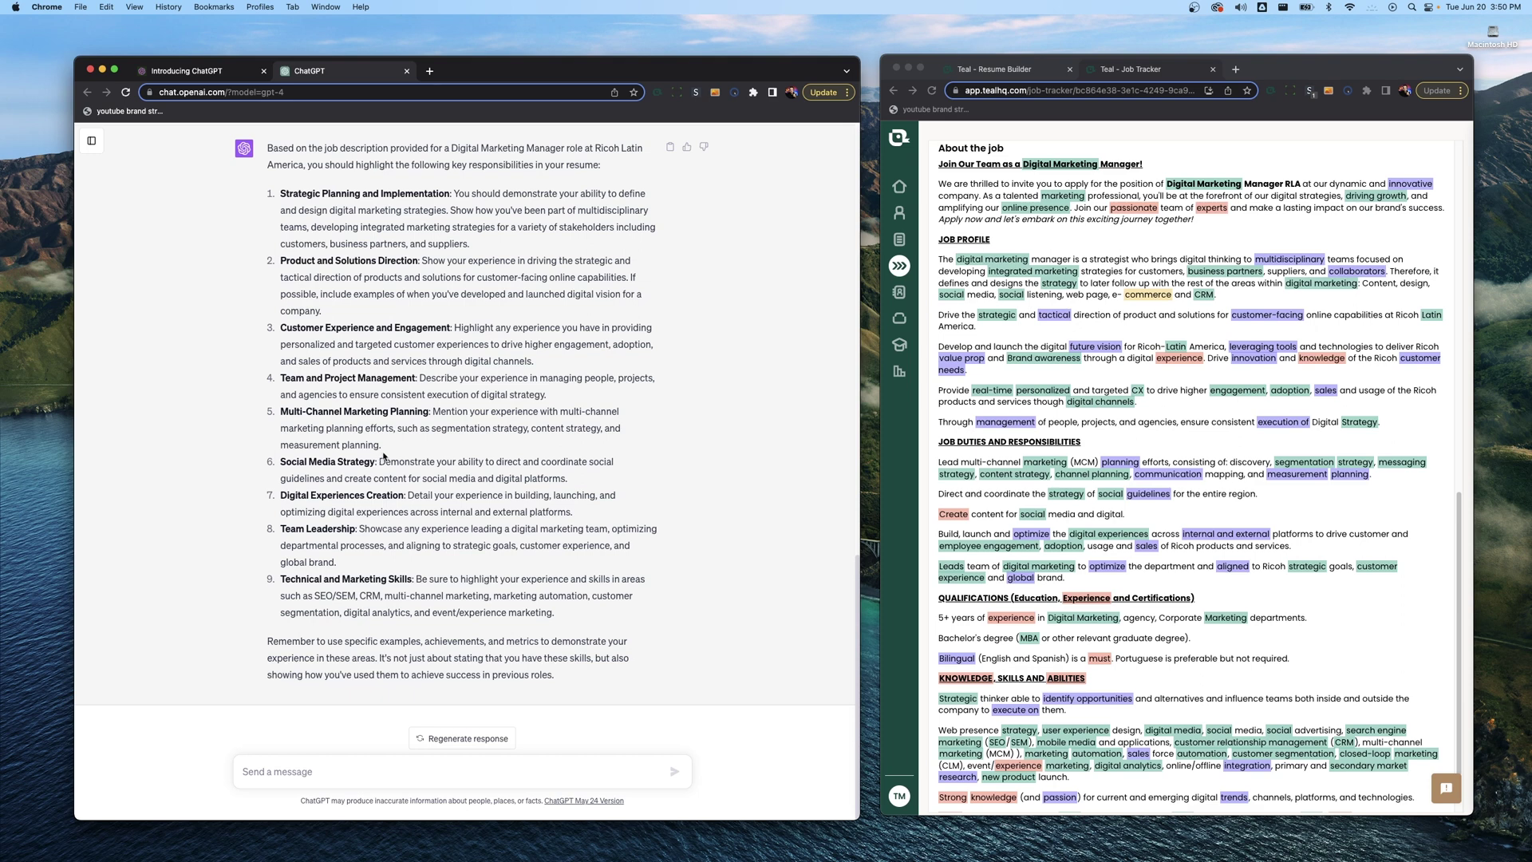
left_click(1219, 431)
scroll(1219, 431, "up", 2)
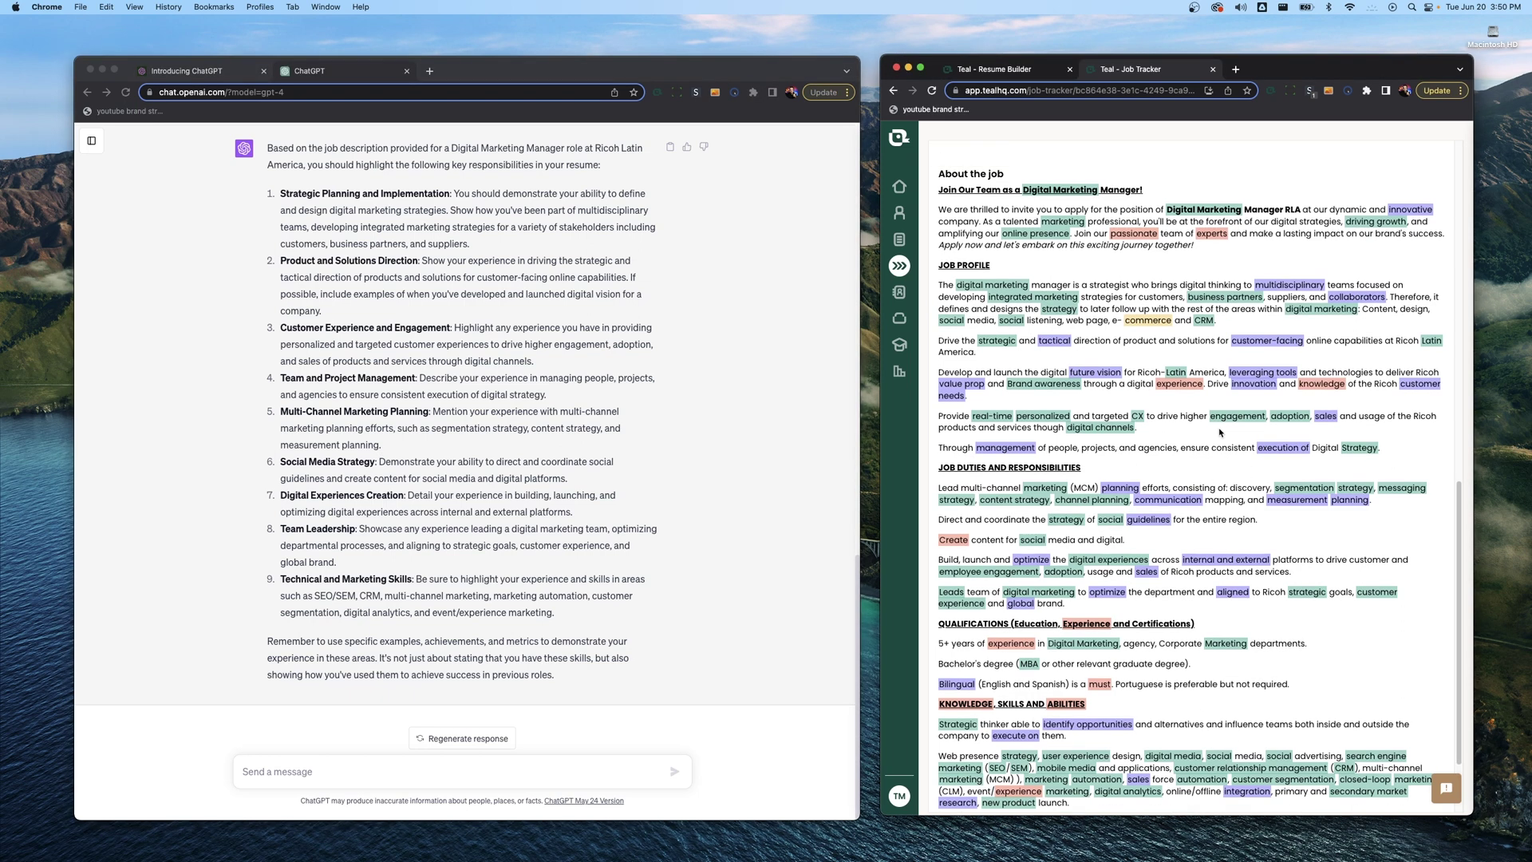
scroll(1219, 431, "up", 15)
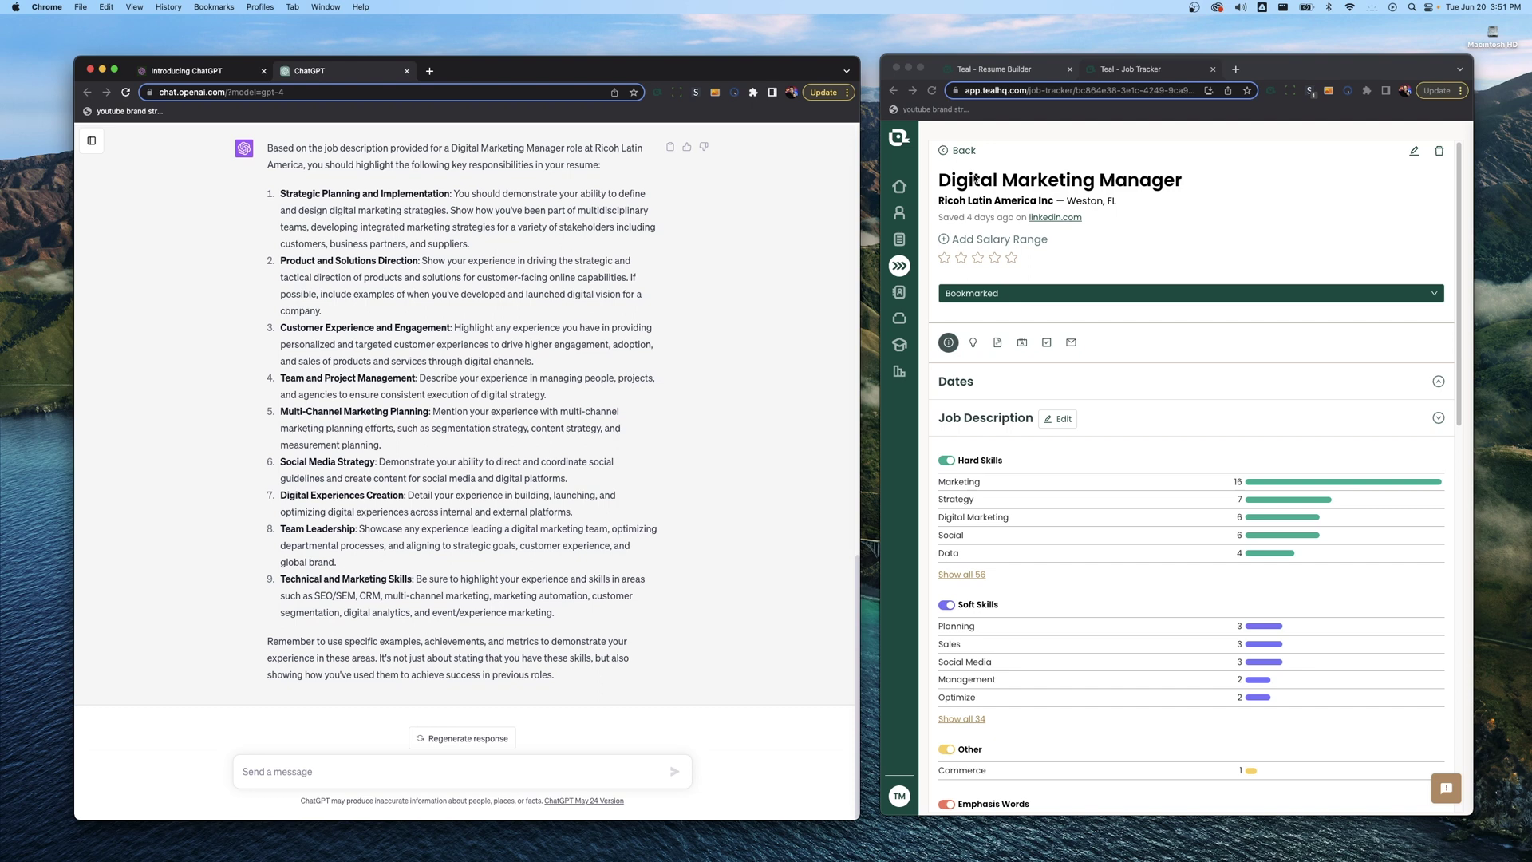
left_click_drag(286, 529, 360, 529)
left_click(486, 511)
scroll(1249, 401, "down", 15)
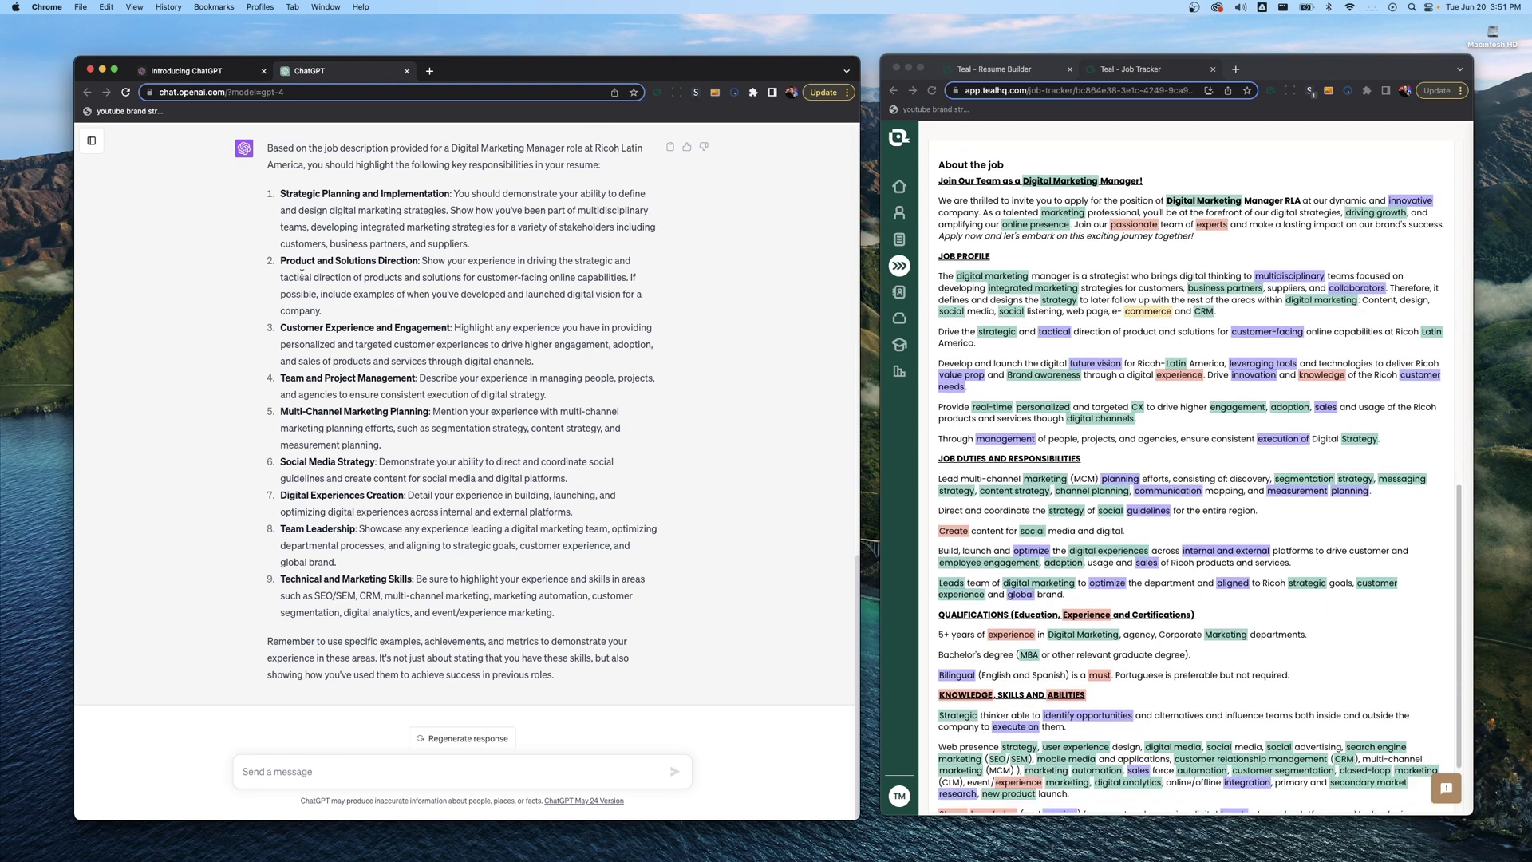
left_click(1018, 72)
scroll(1190, 391, "down", 3)
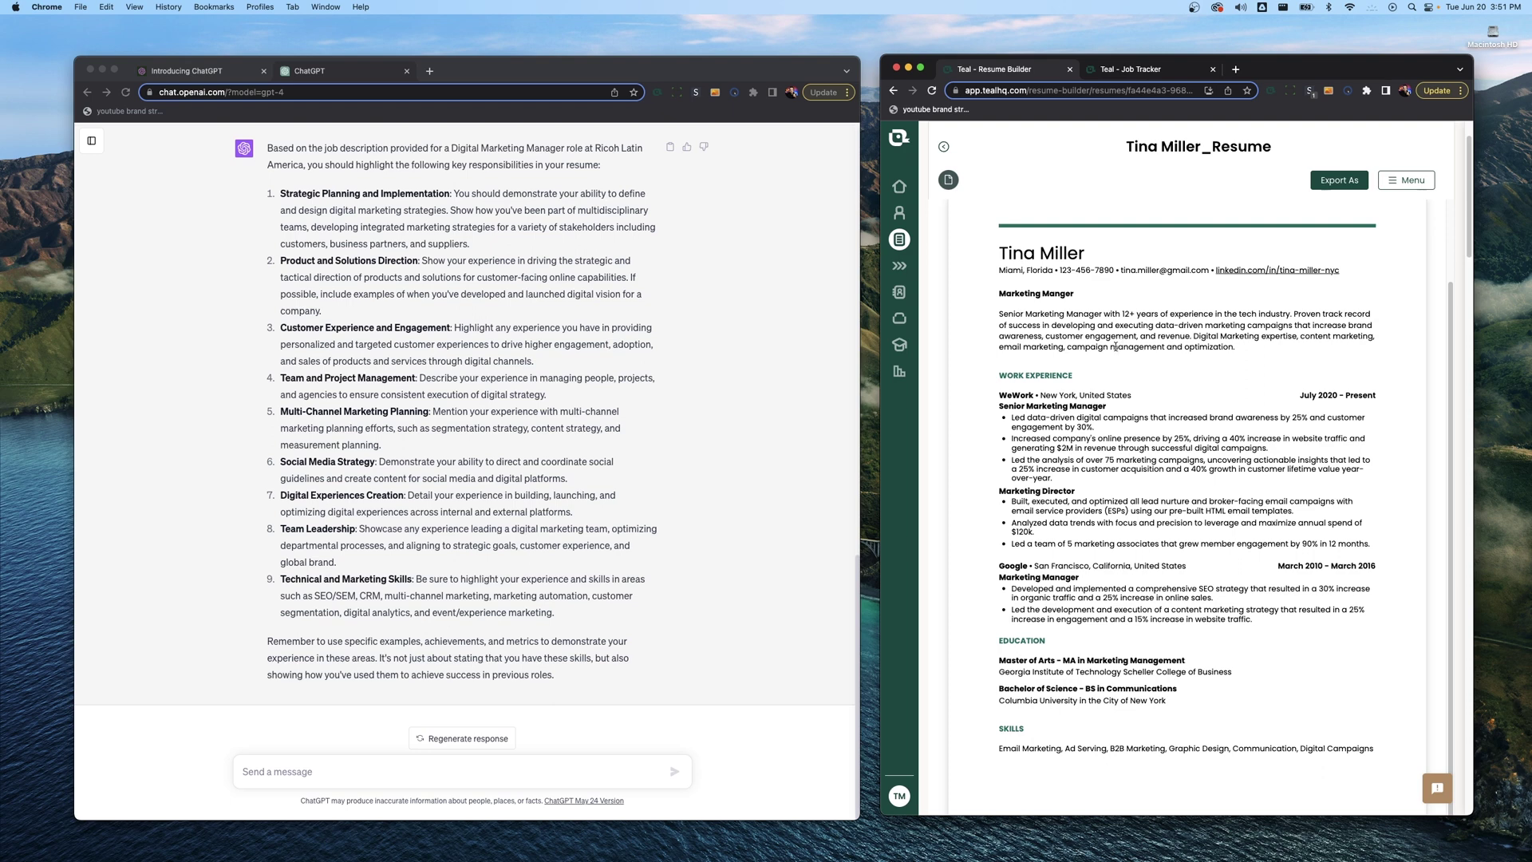
scroll(1132, 407, "up", 2)
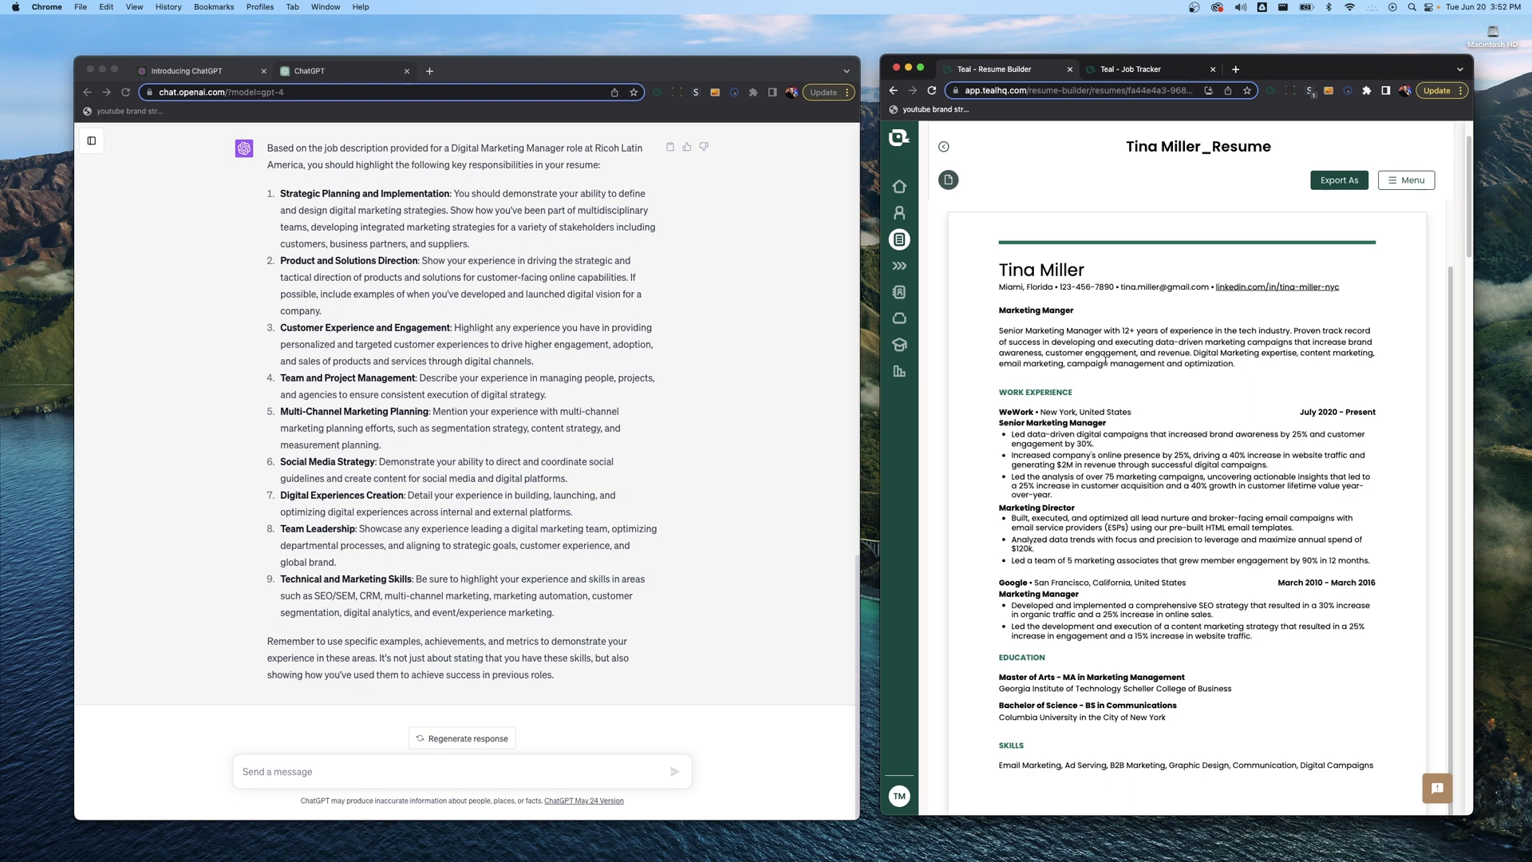
scroll(1106, 360, "down", 2)
left_click(222, 215)
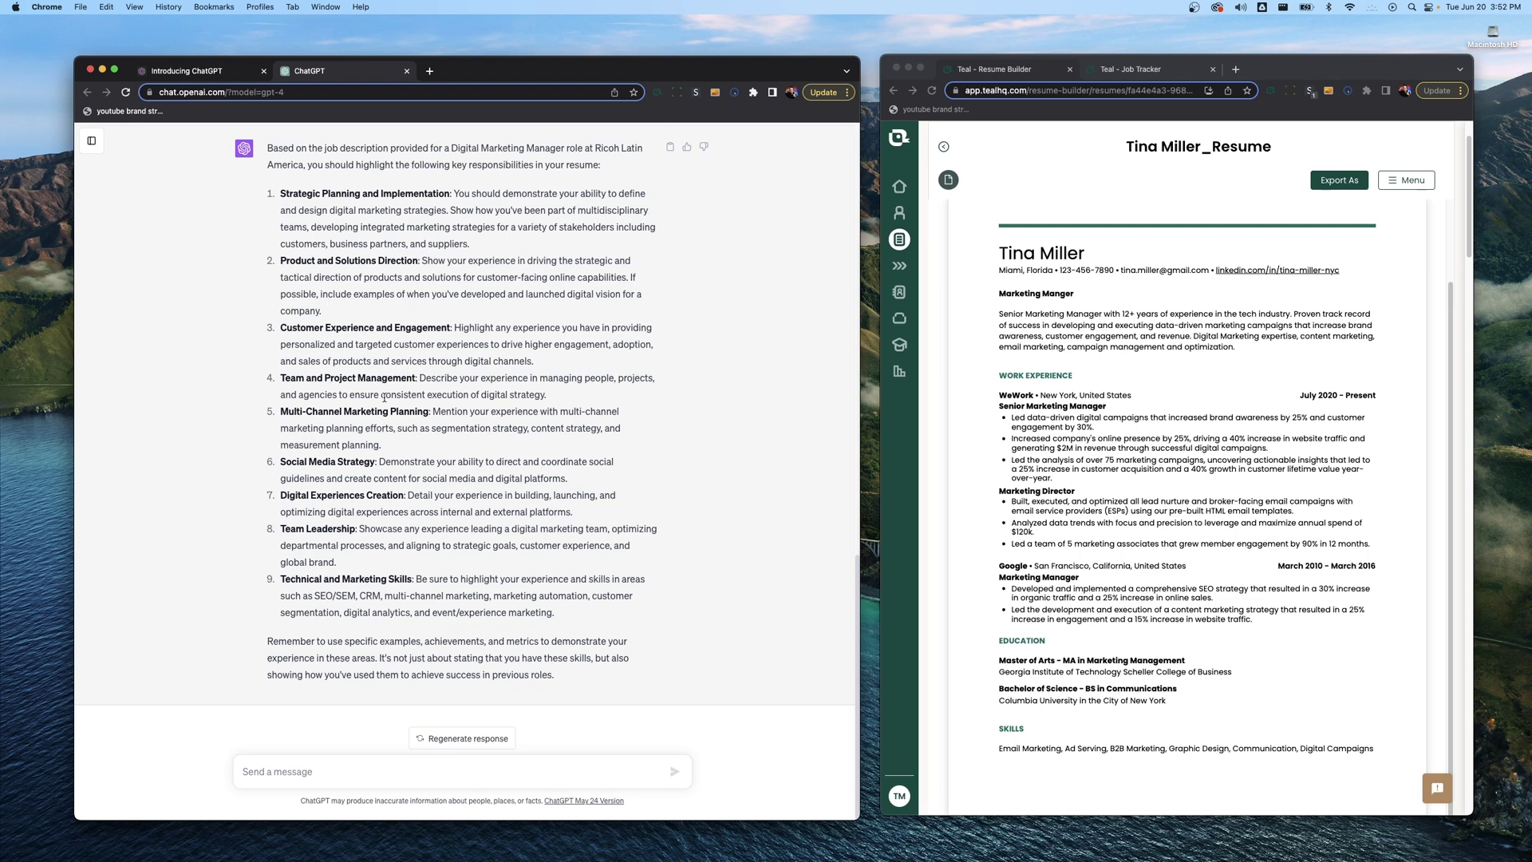
left_click(1118, 430)
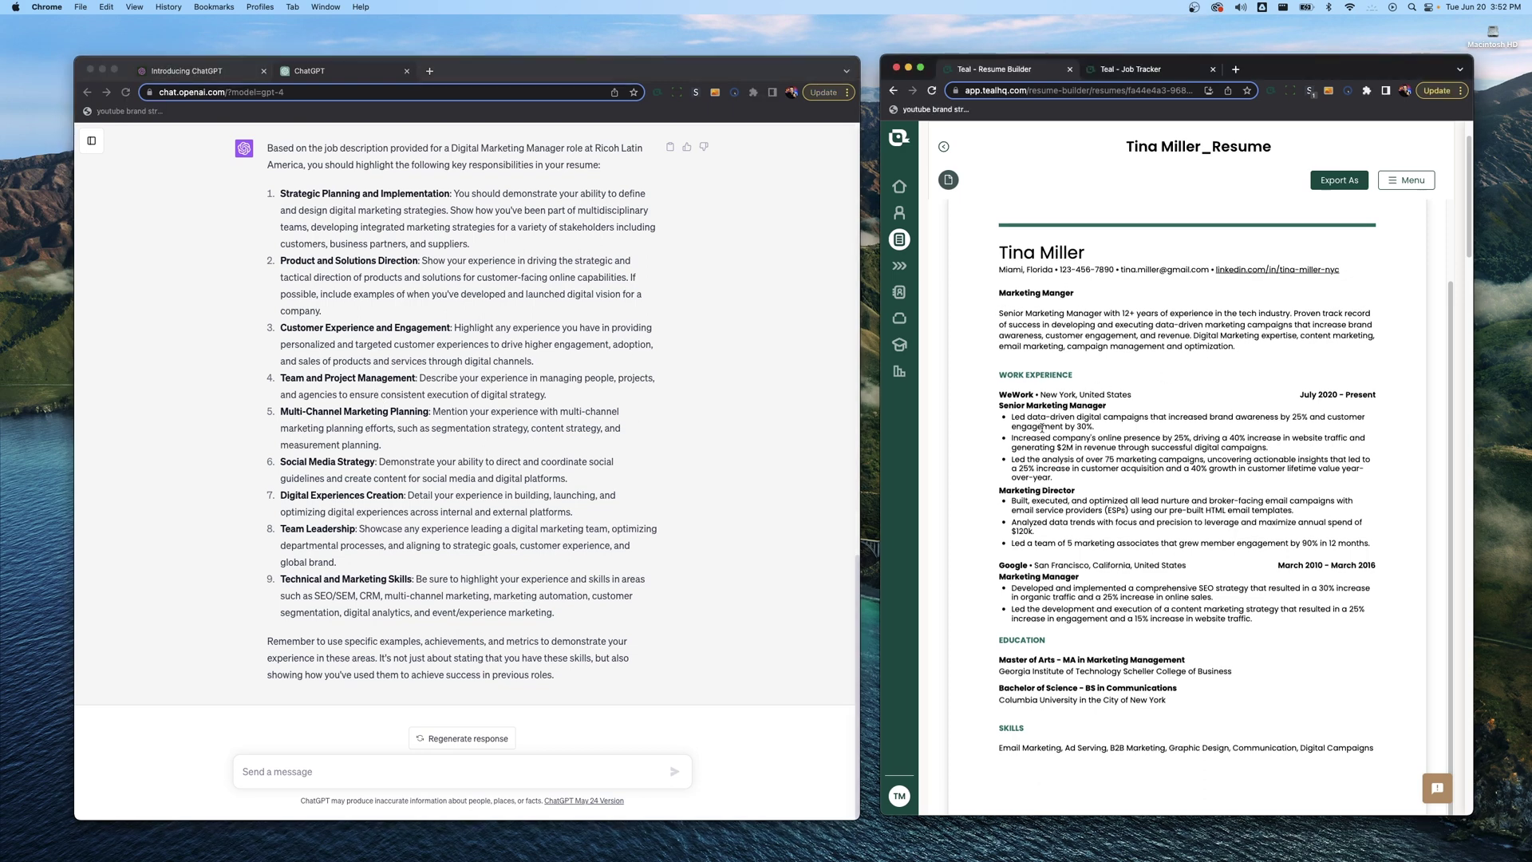
scroll(1091, 440, "down", 3)
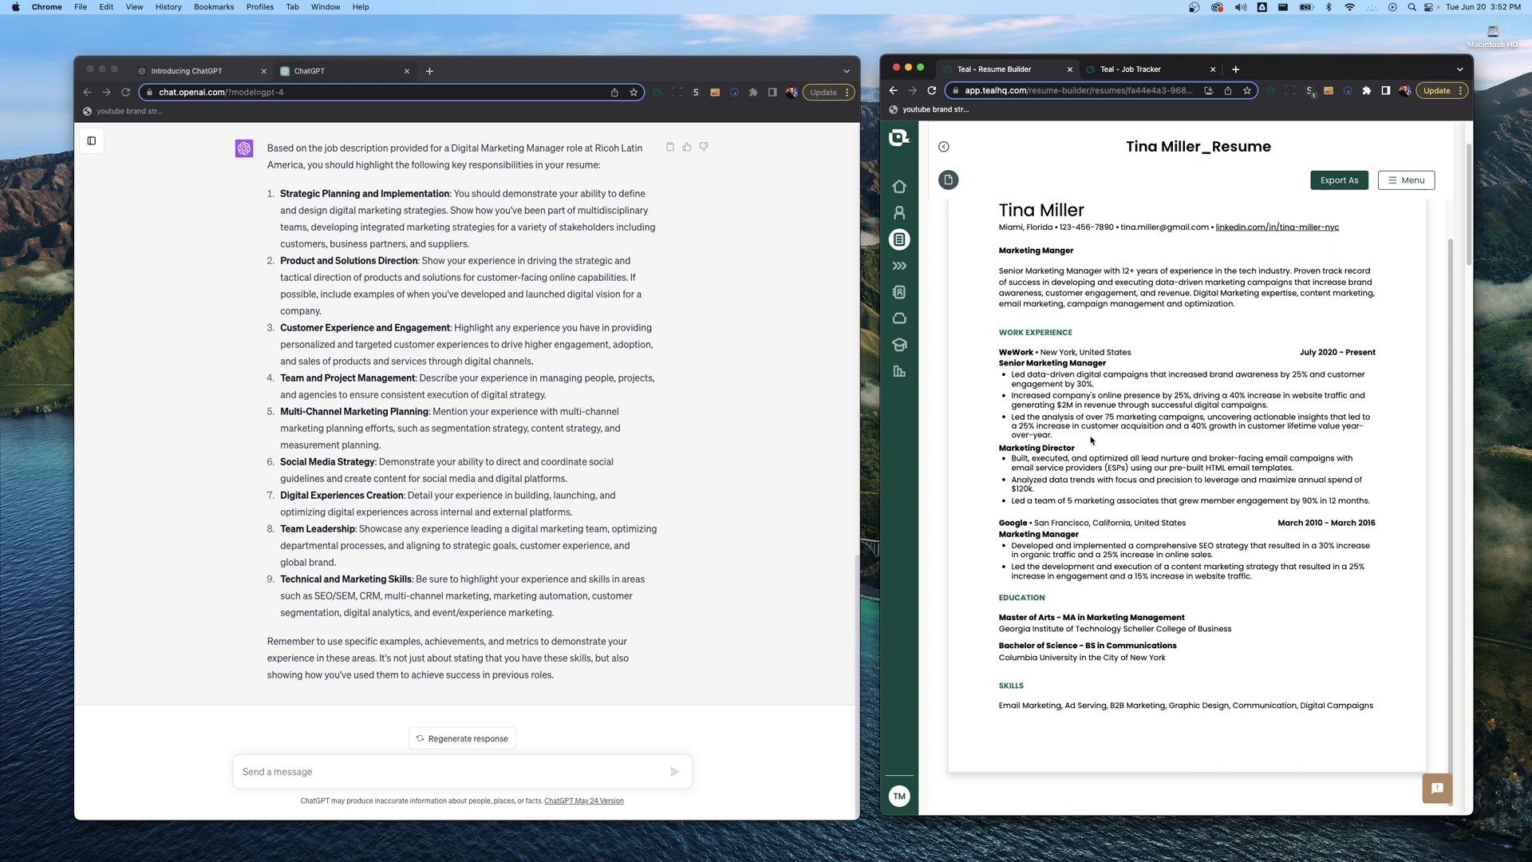
left_click_drag(989, 688, 1066, 688)
left_click(1065, 690)
scroll(1069, 687, "down", 4)
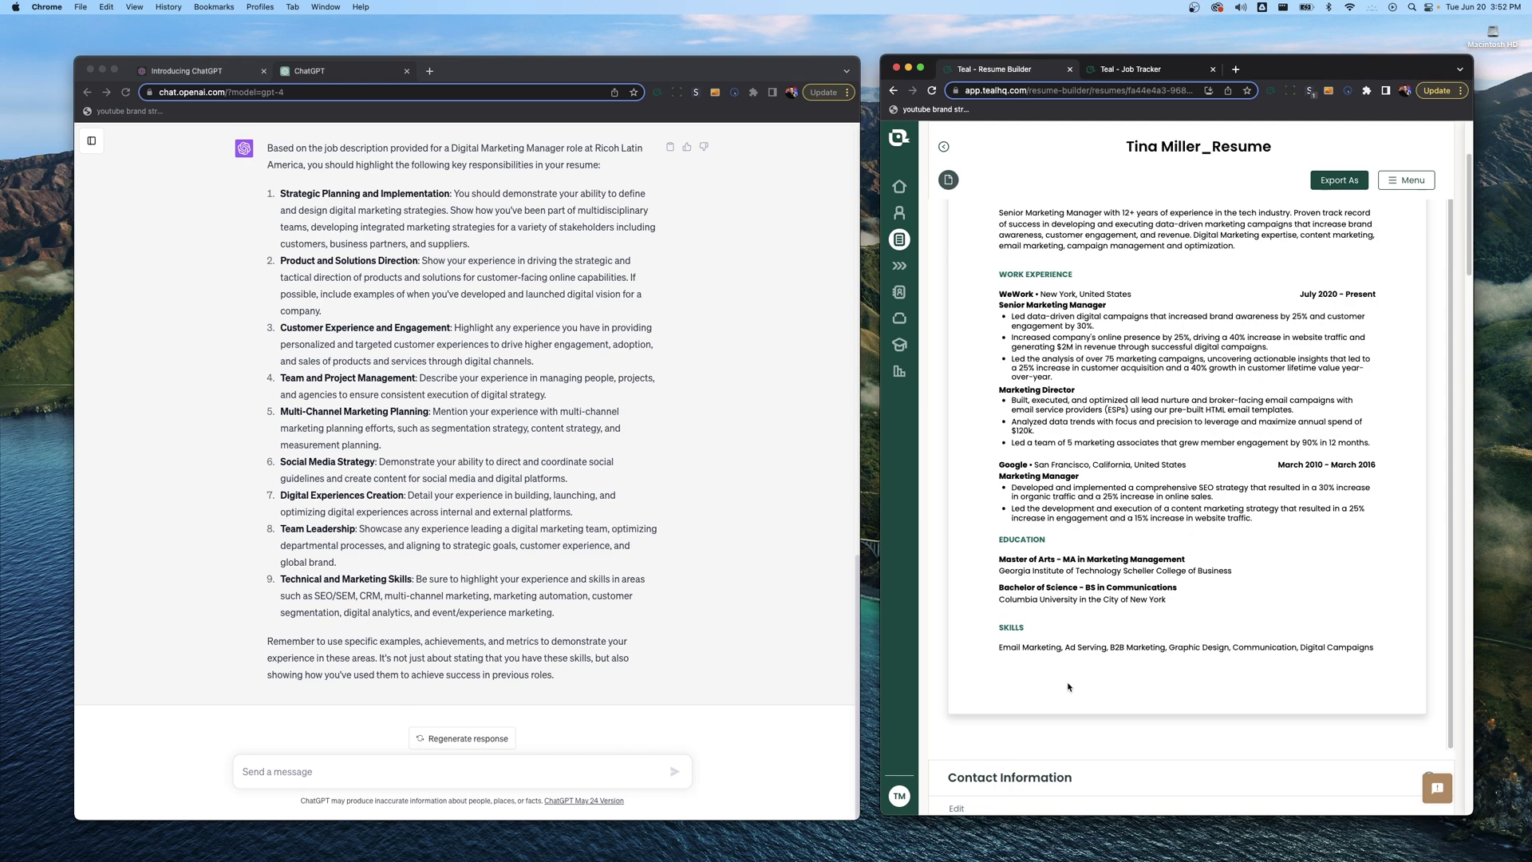
Shrink the ChatGPT window and widen the Teal window so the full editor shows.
left_click(857, 820)
left_click_drag(857, 819, 530, 634)
left_click_drag(882, 499, 550, 500)
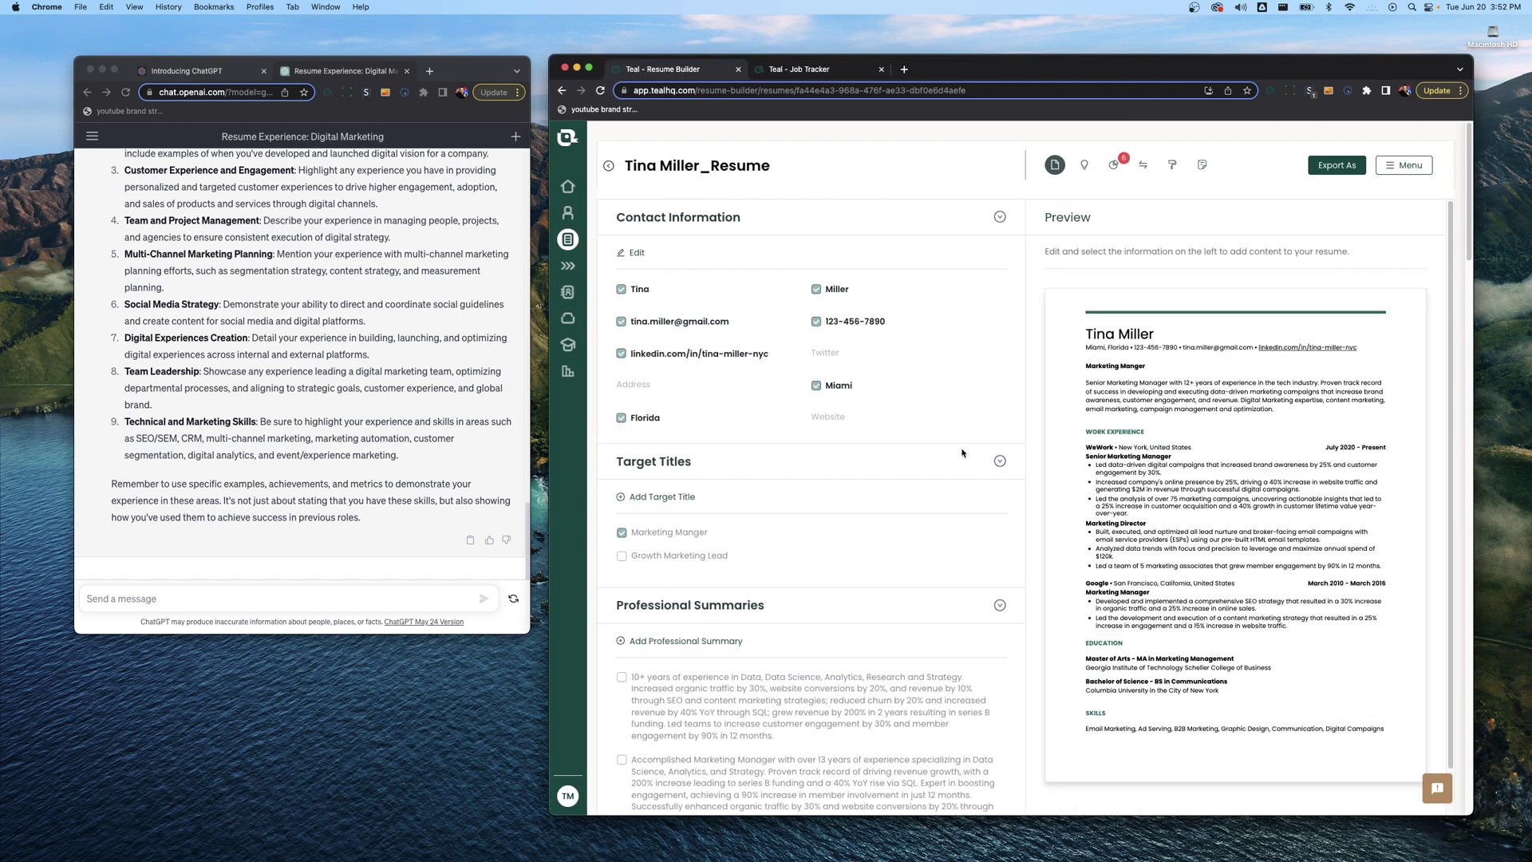
Match the resume against the Digital Marketing Manager job at Lightspark.
left_click(1142, 164)
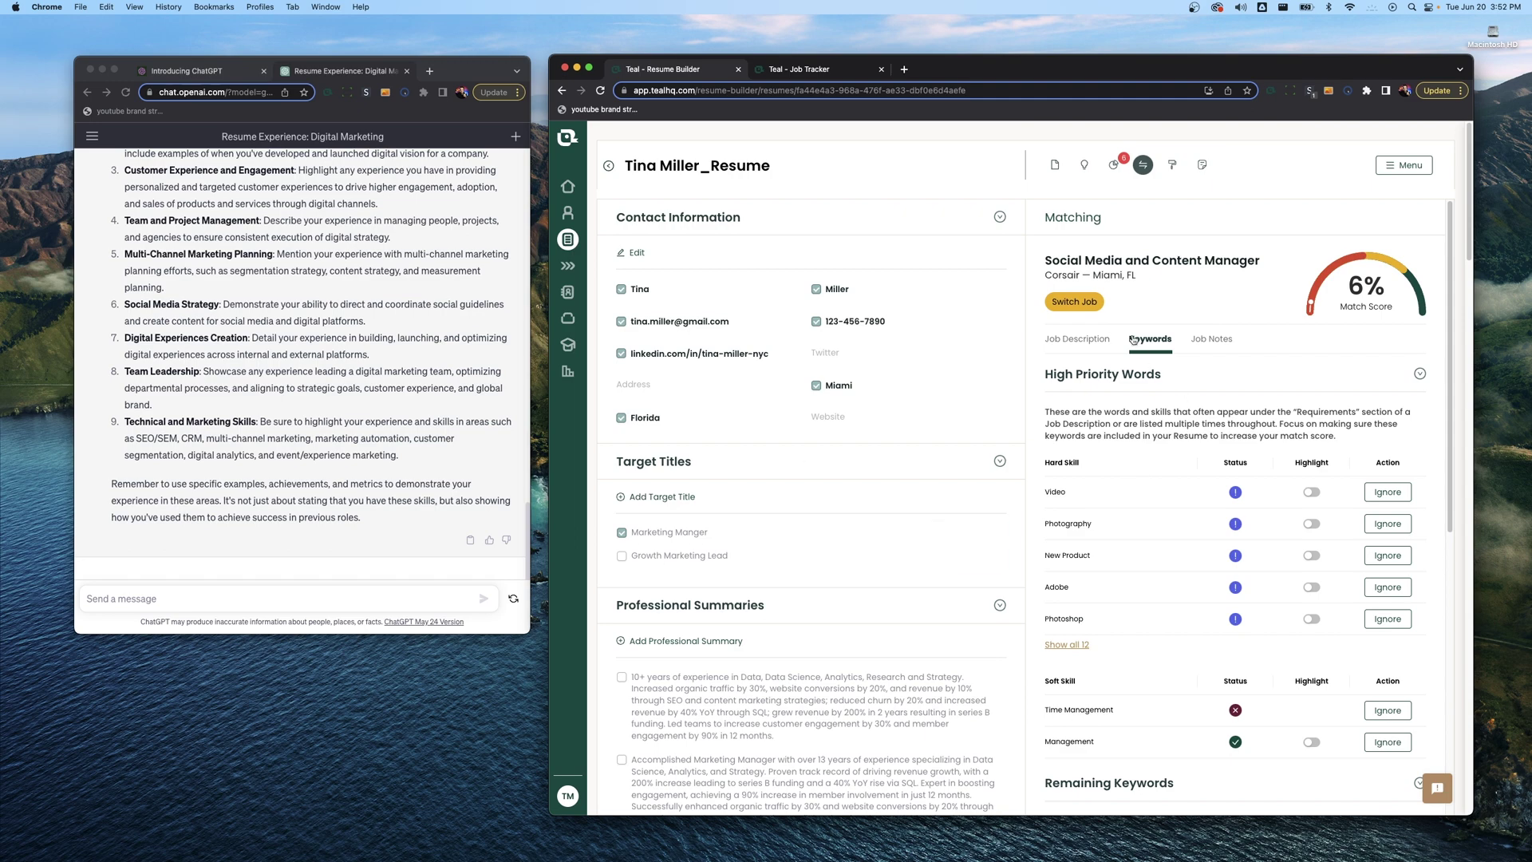
left_click(1085, 305)
left_click(1102, 288)
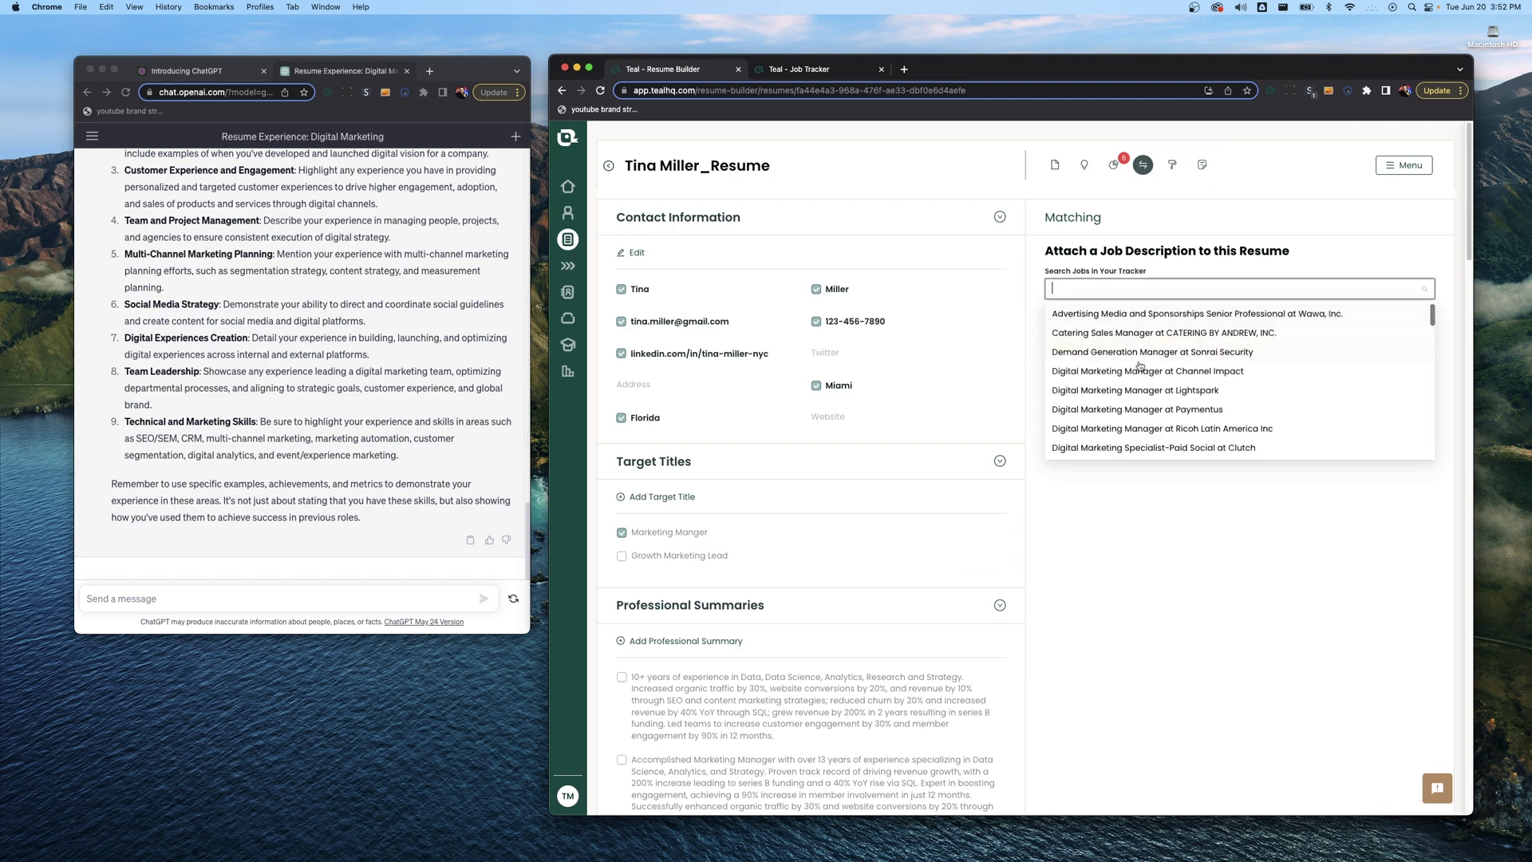
left_click(1147, 408)
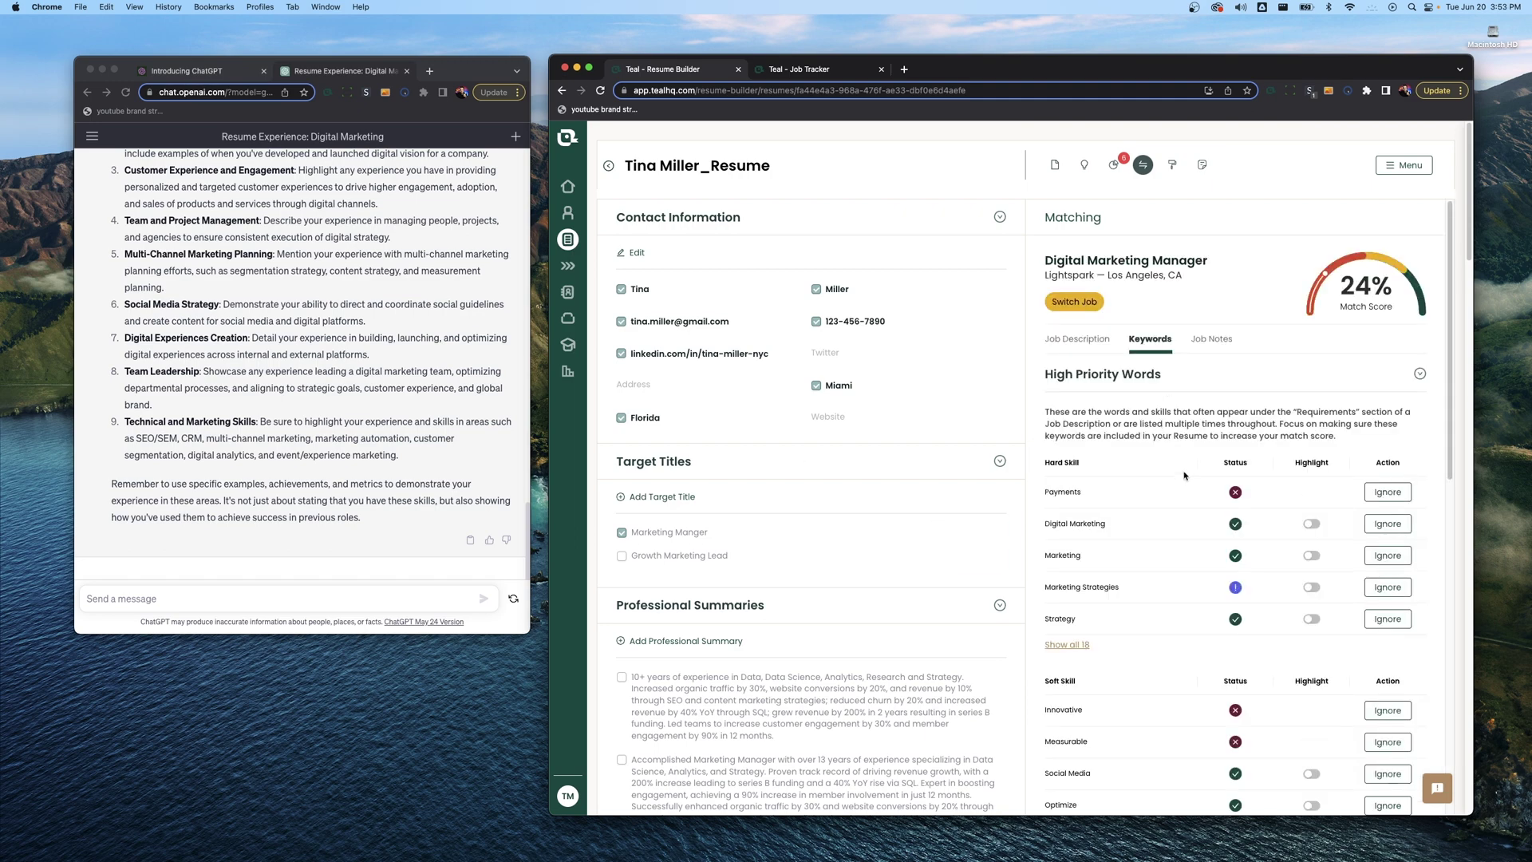
Review the 24% match's keyword tables, noting missing keywords like Payments and Enterprise.
scroll(1133, 463, "down", 1)
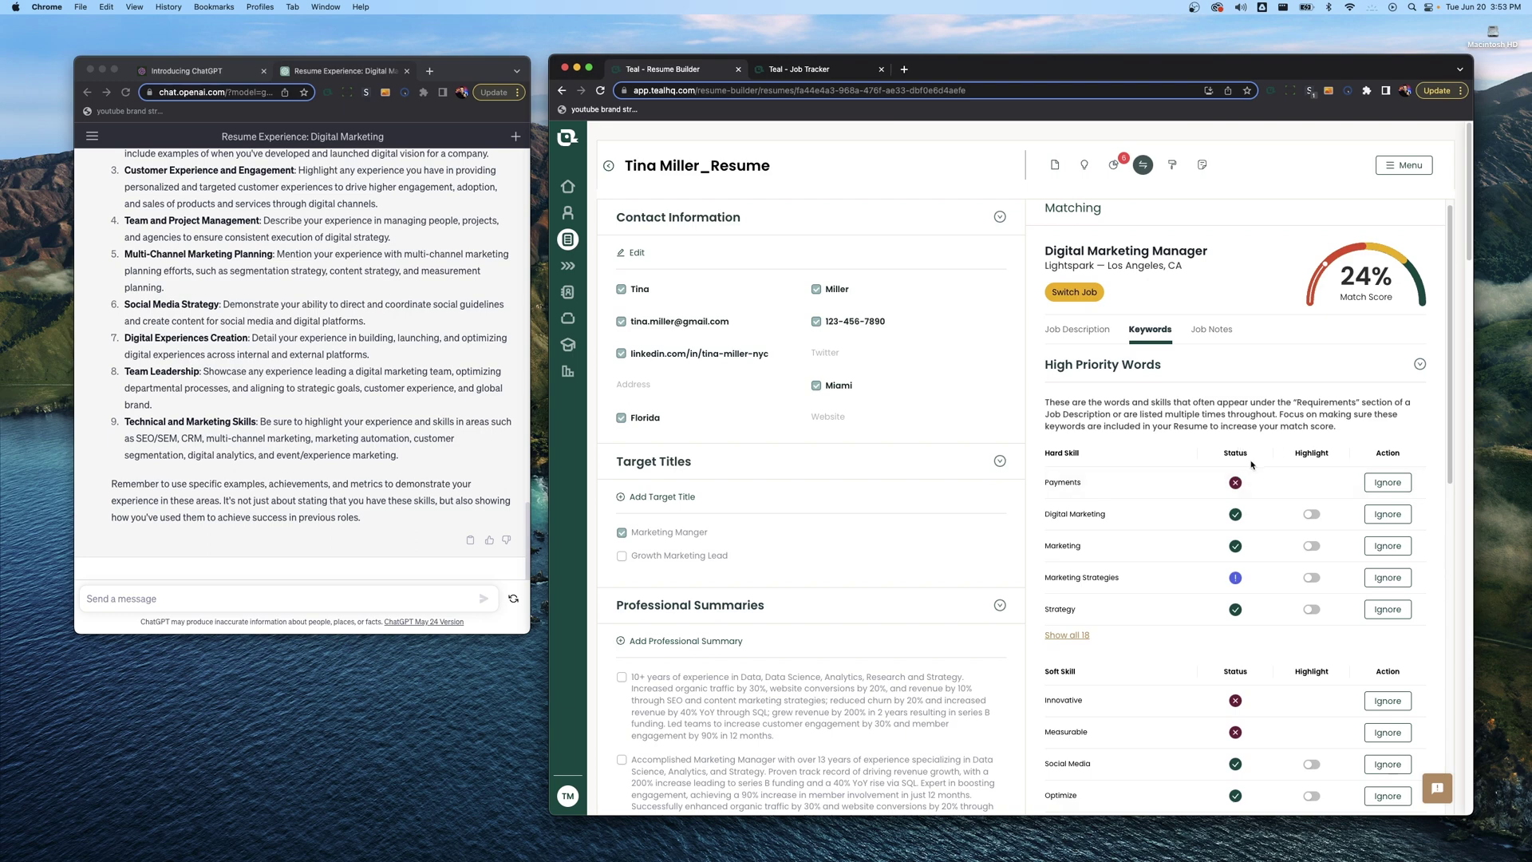
scroll(1252, 468, "down", 1)
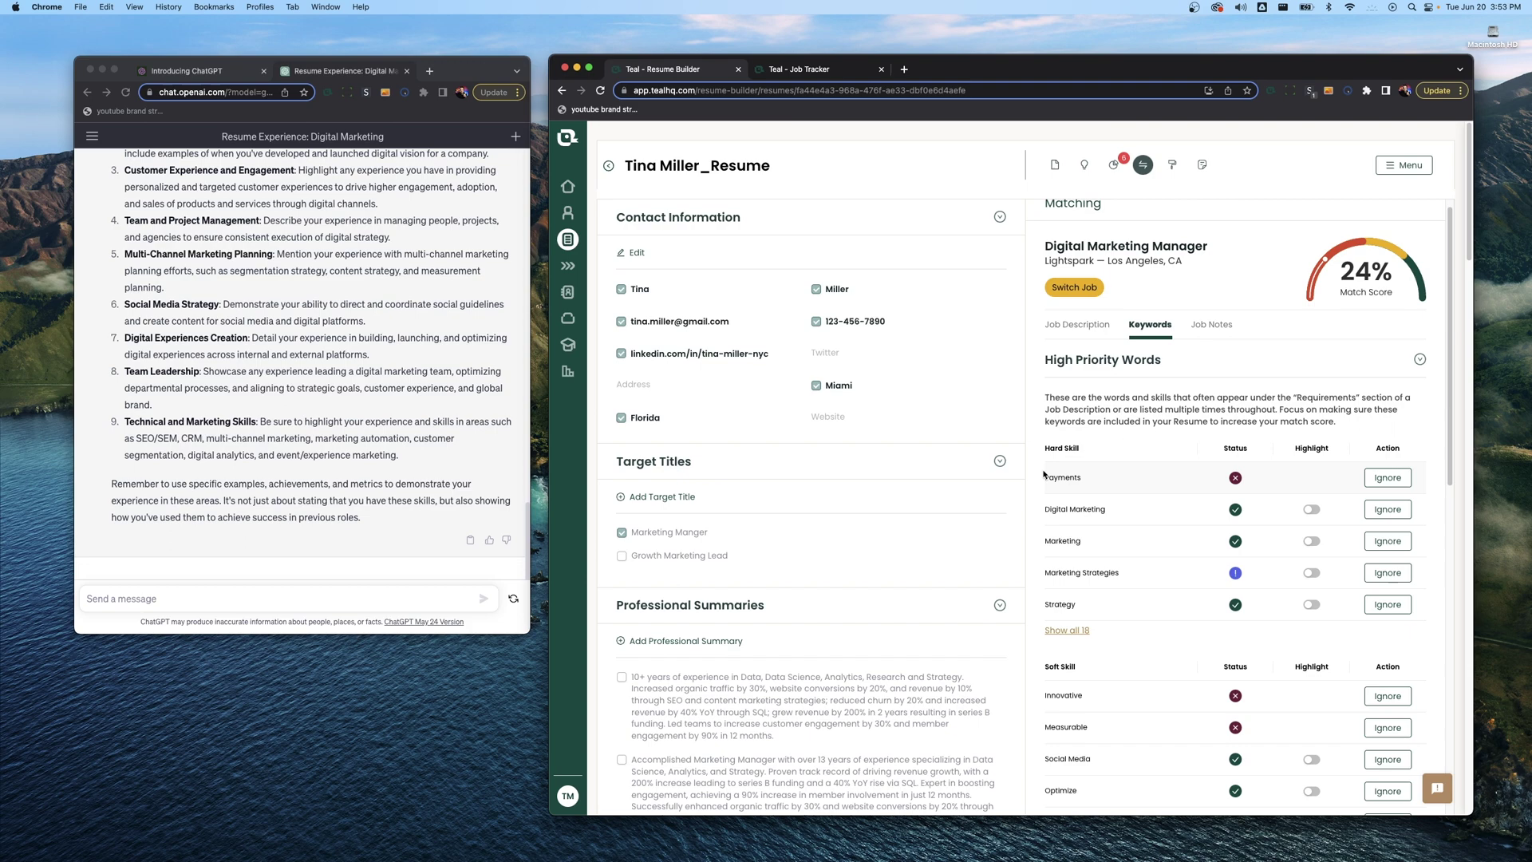
scroll(1097, 480, "down", 3)
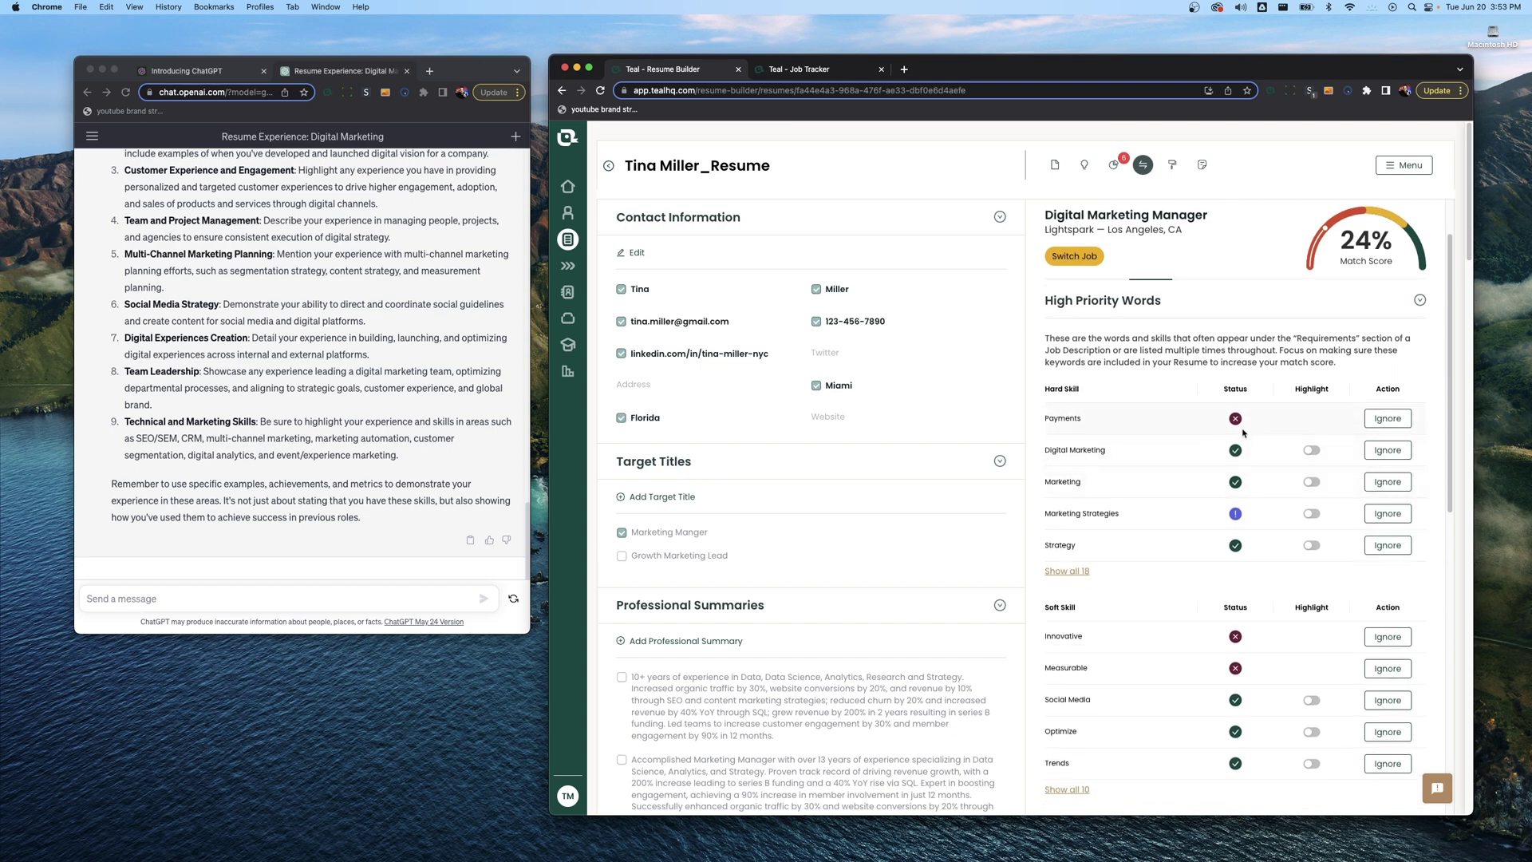
mouse_move(1248, 427)
scroll(1197, 455, "down", 3)
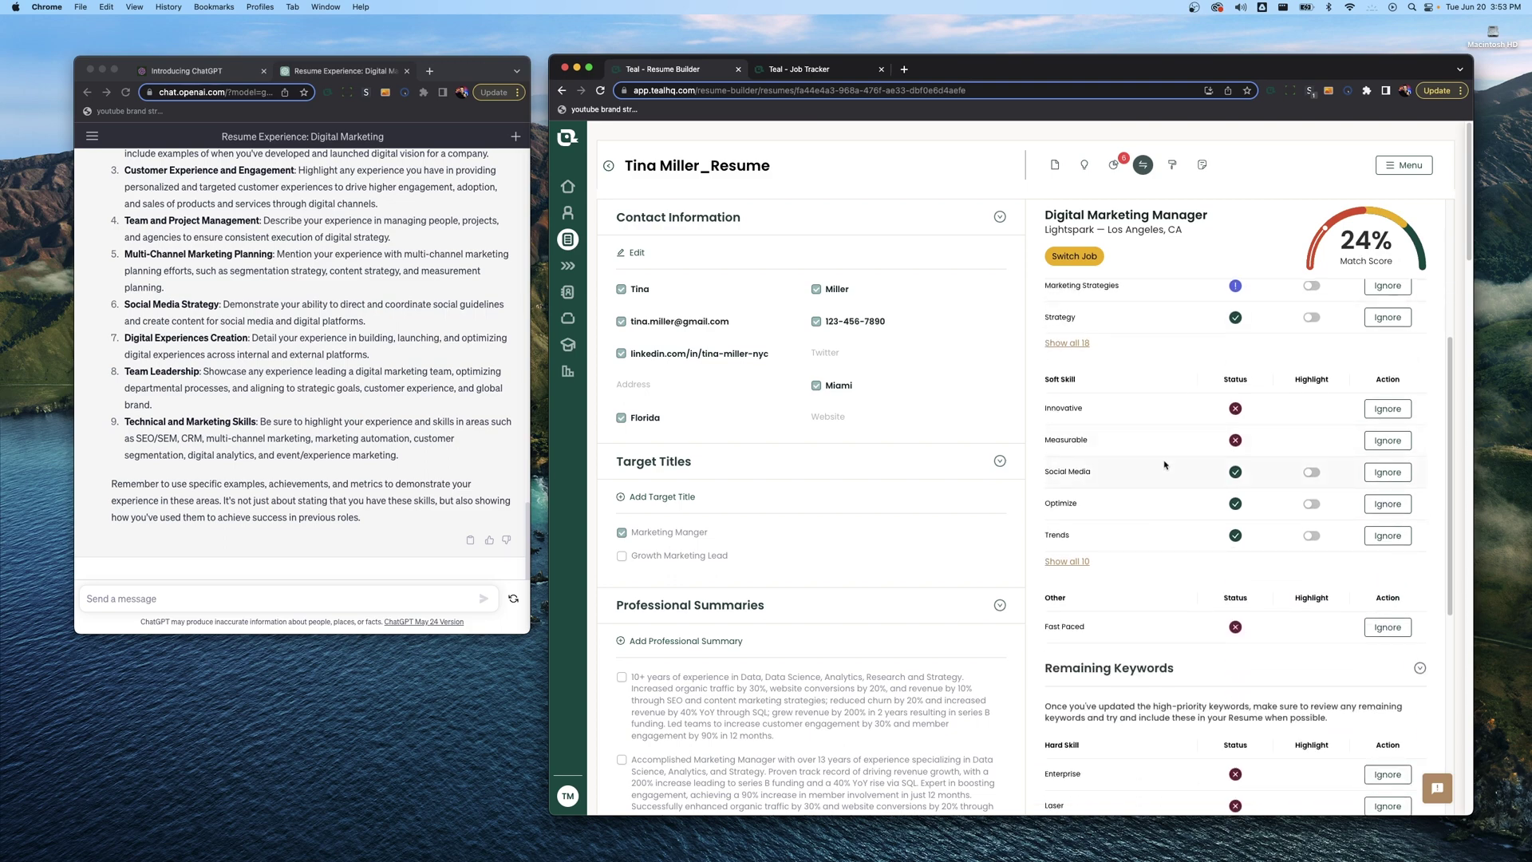
scroll(1133, 479, "down", 1)
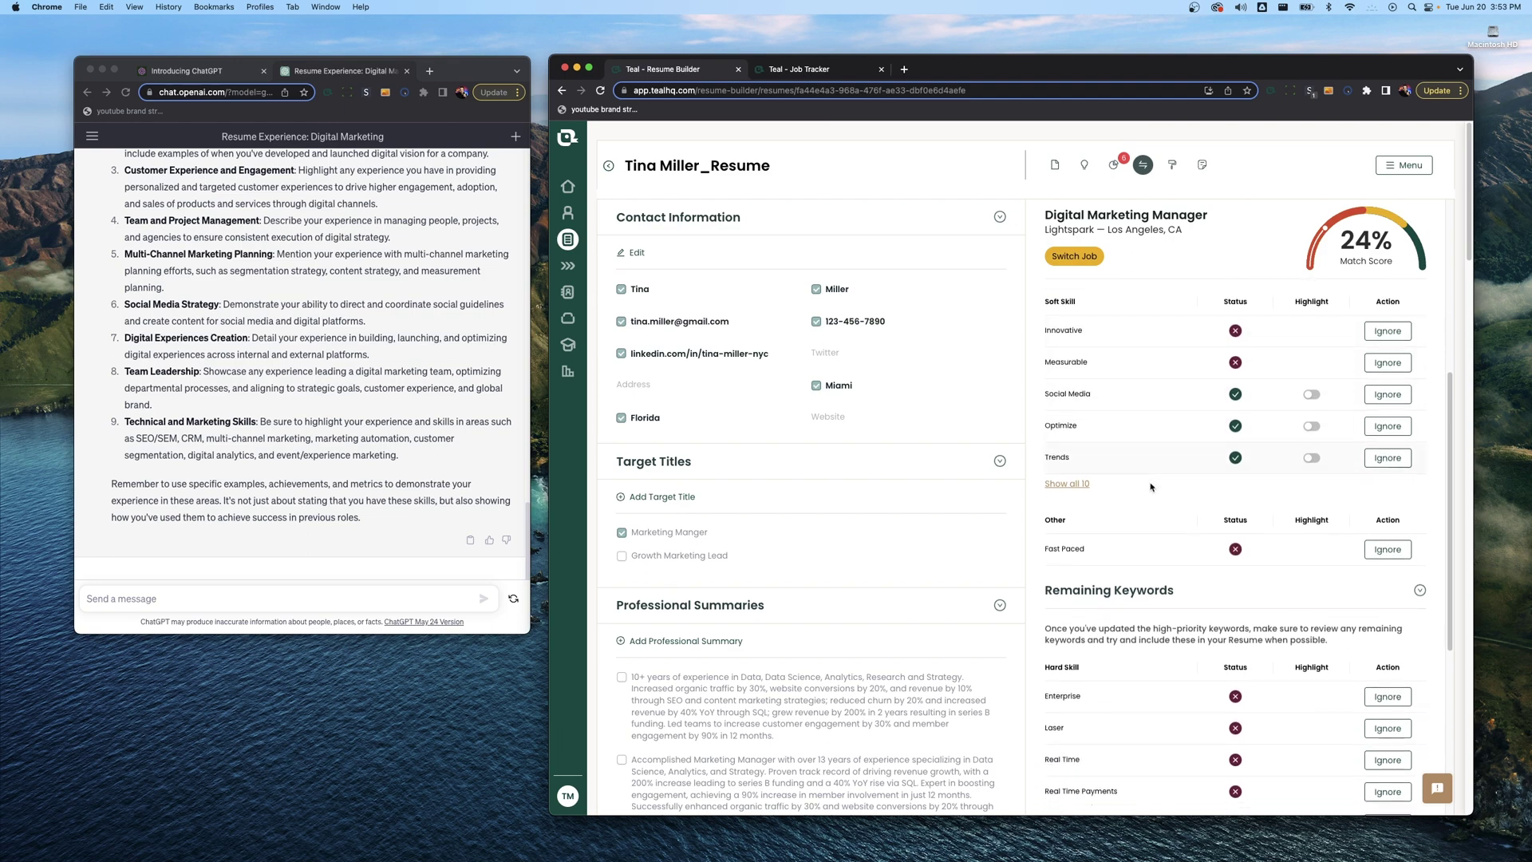
scroll(1152, 486, "down", 3)
scroll(1130, 506, "down", 1)
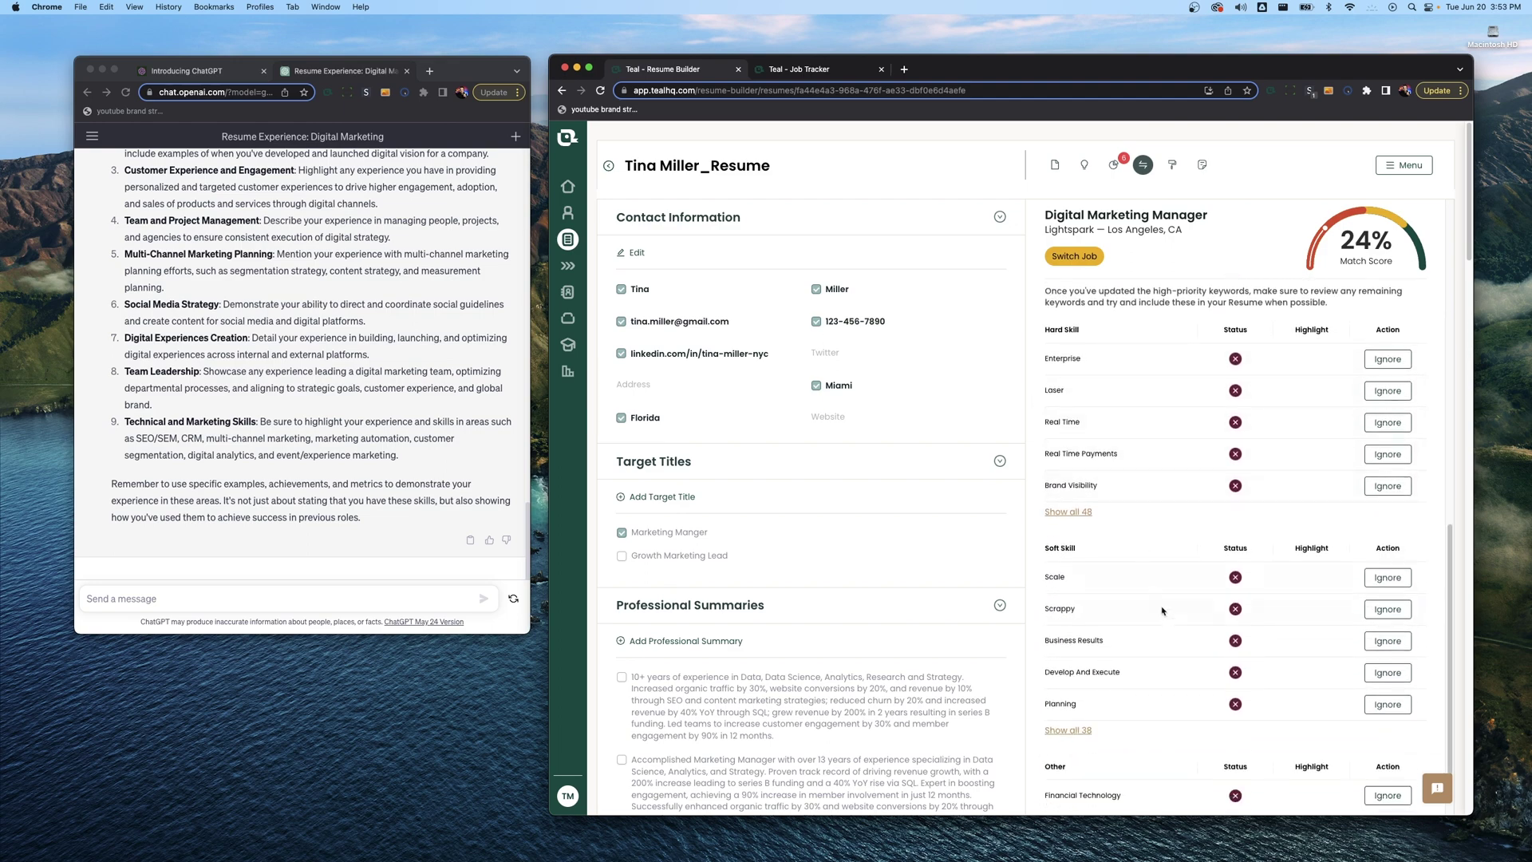
scroll(1221, 439, "down", 1)
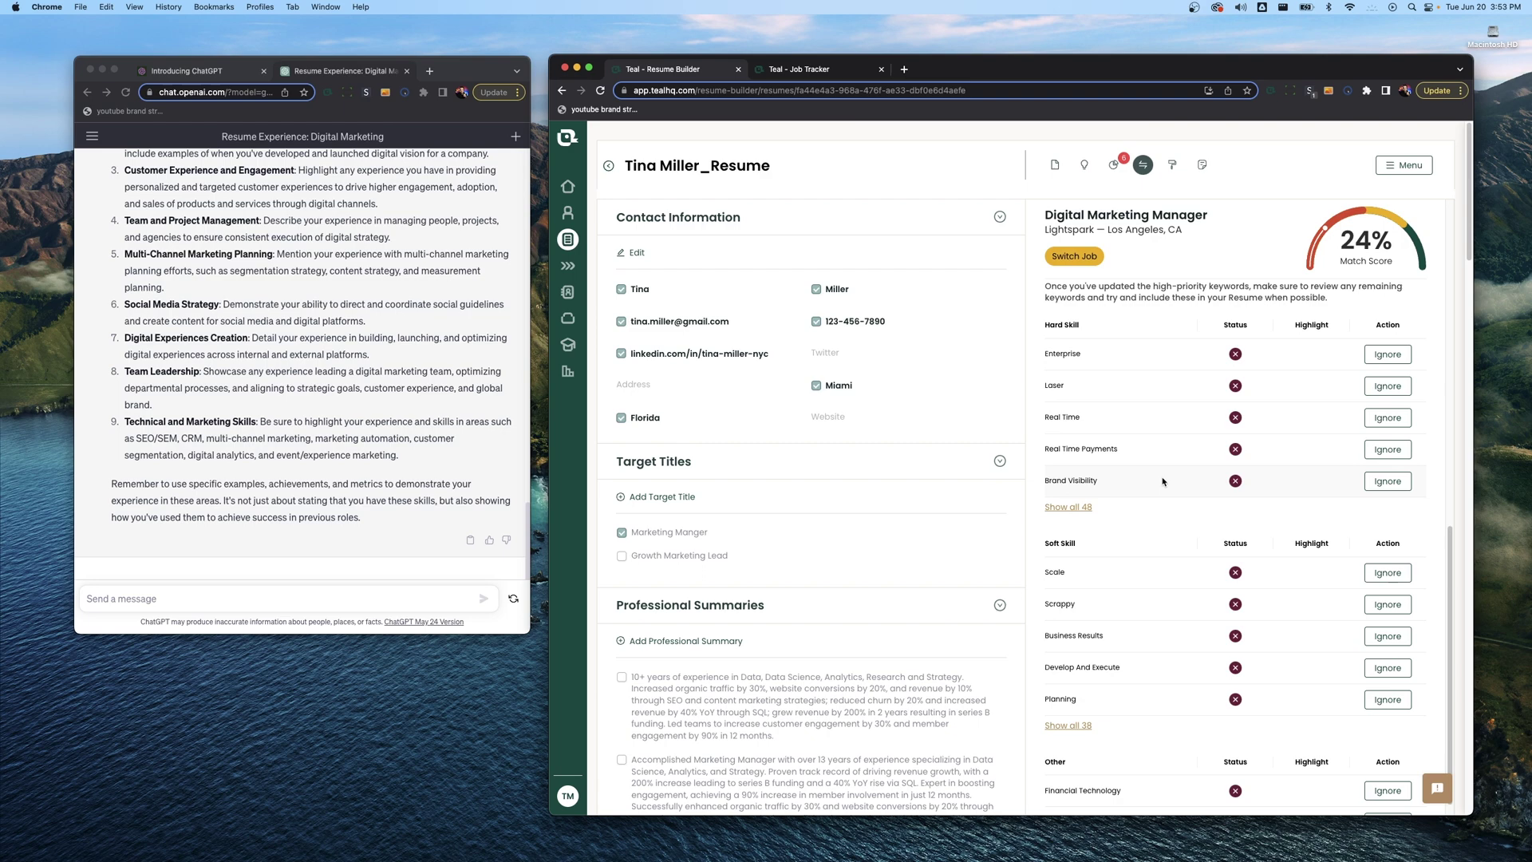
mouse_move(1236, 362)
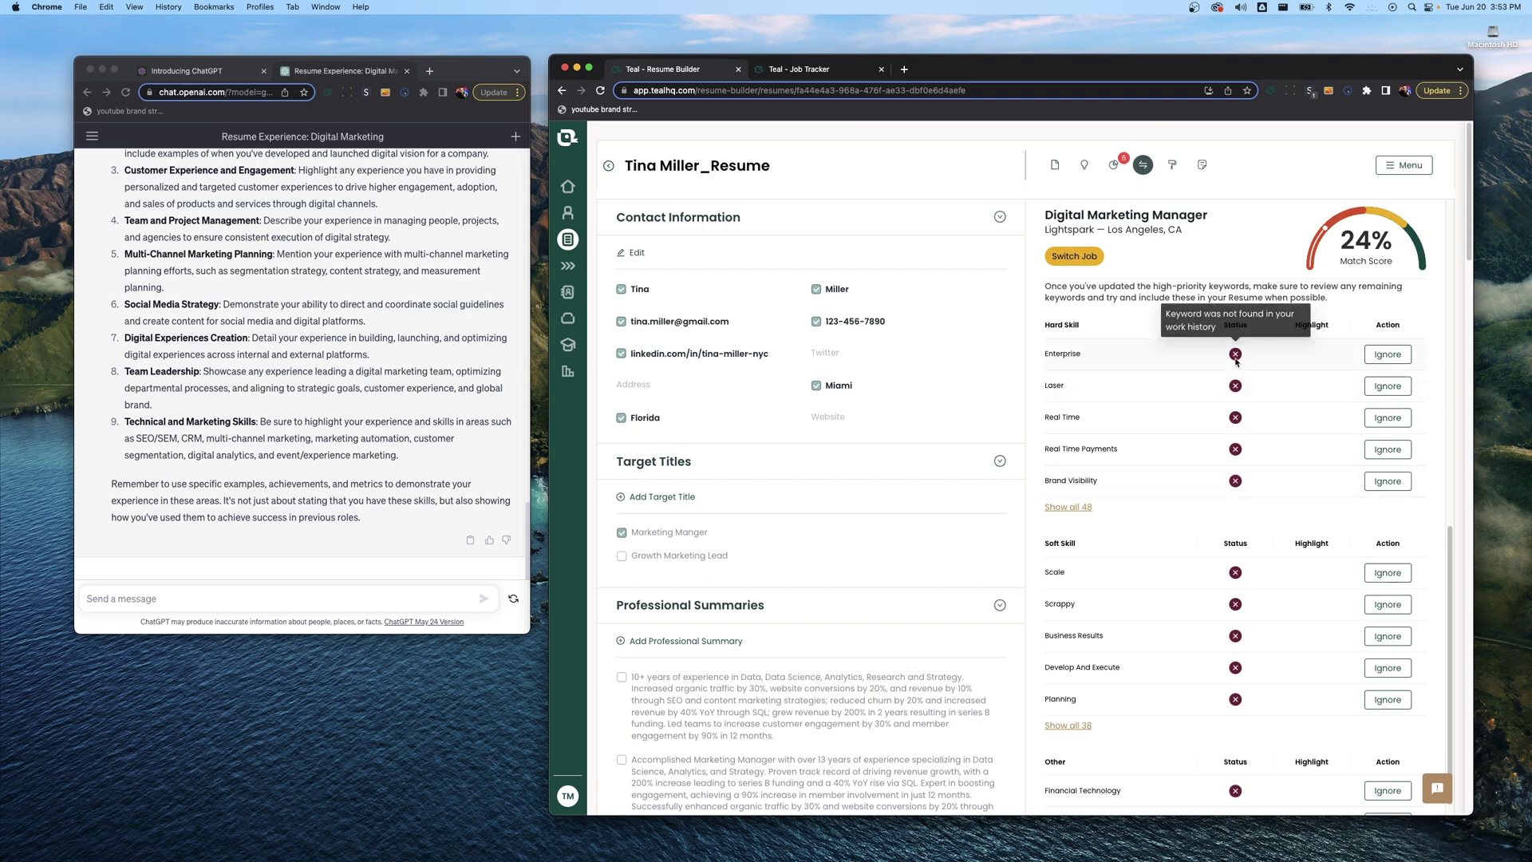
scroll(1236, 362, "down", 3)
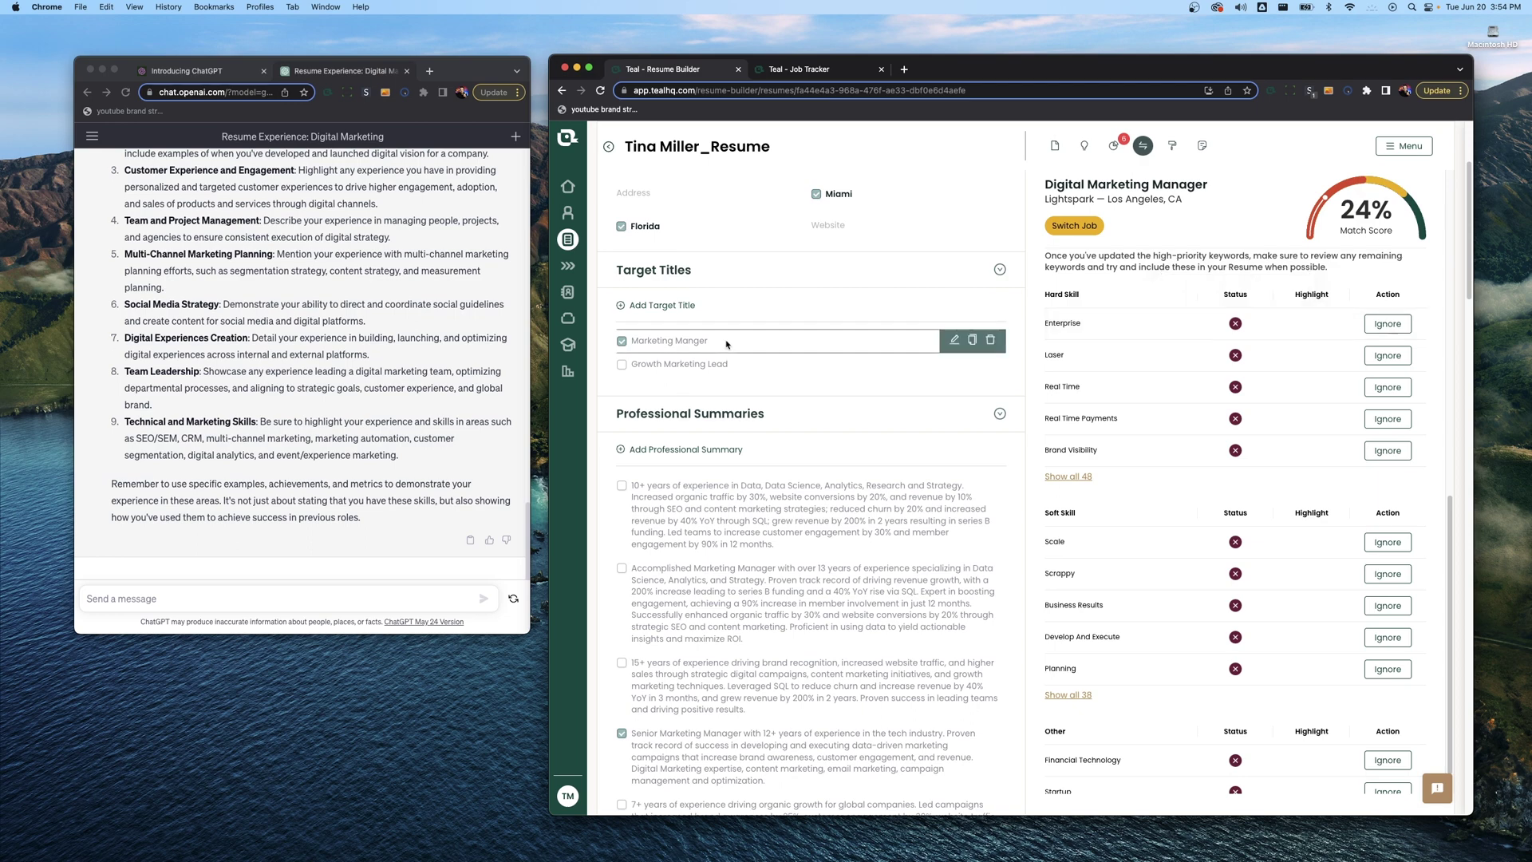
Check the remaining keyword statuses, then return to the Ricoh Latin America job in Job Tracker.
scroll(741, 378, "down", 5)
scroll(740, 378, "down", 2)
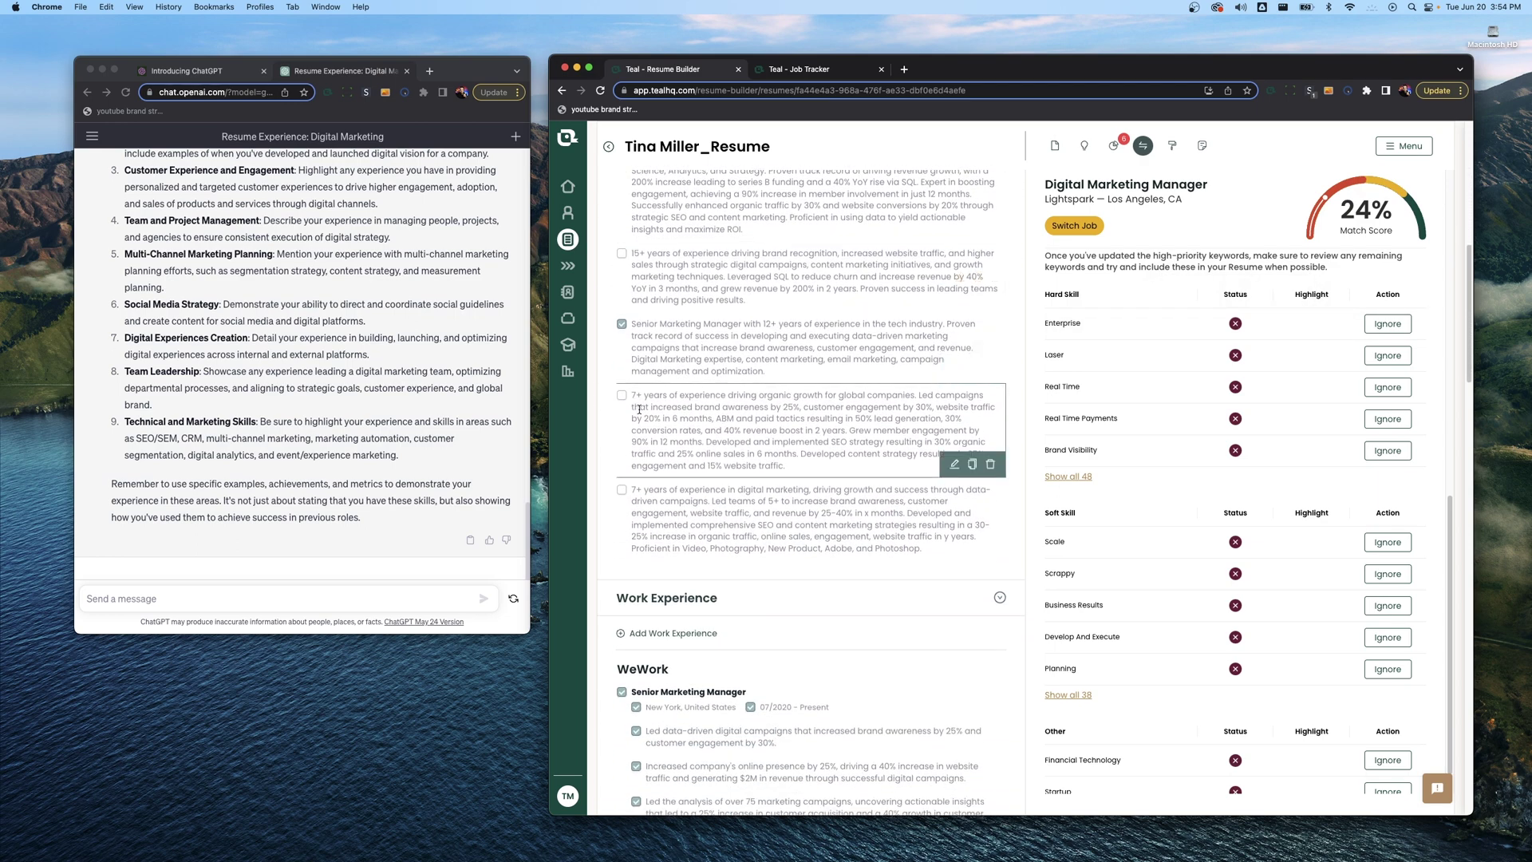
mouse_move(1235, 562)
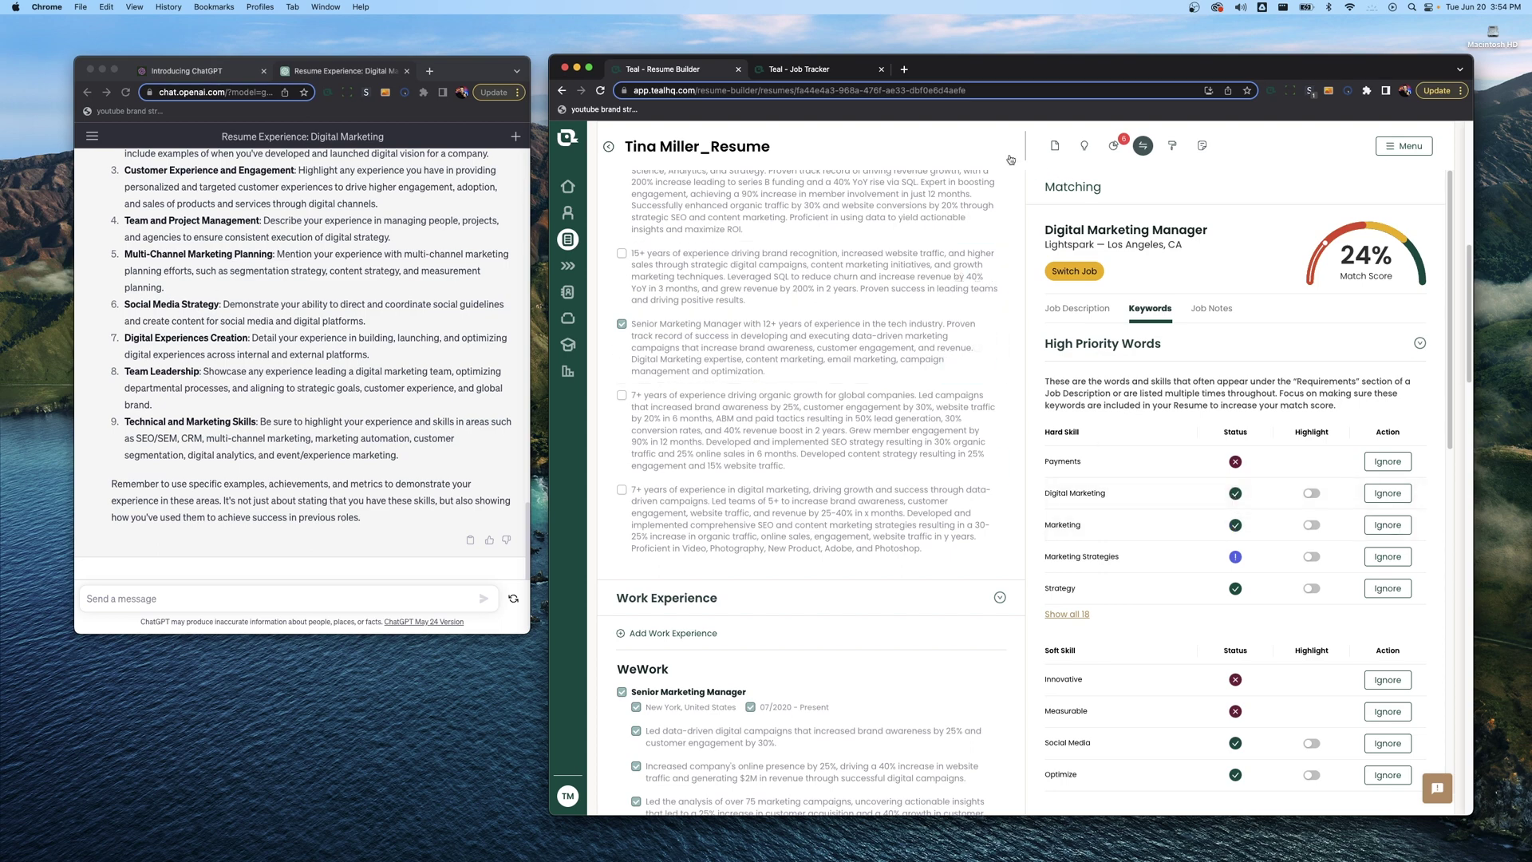
left_click(846, 71)
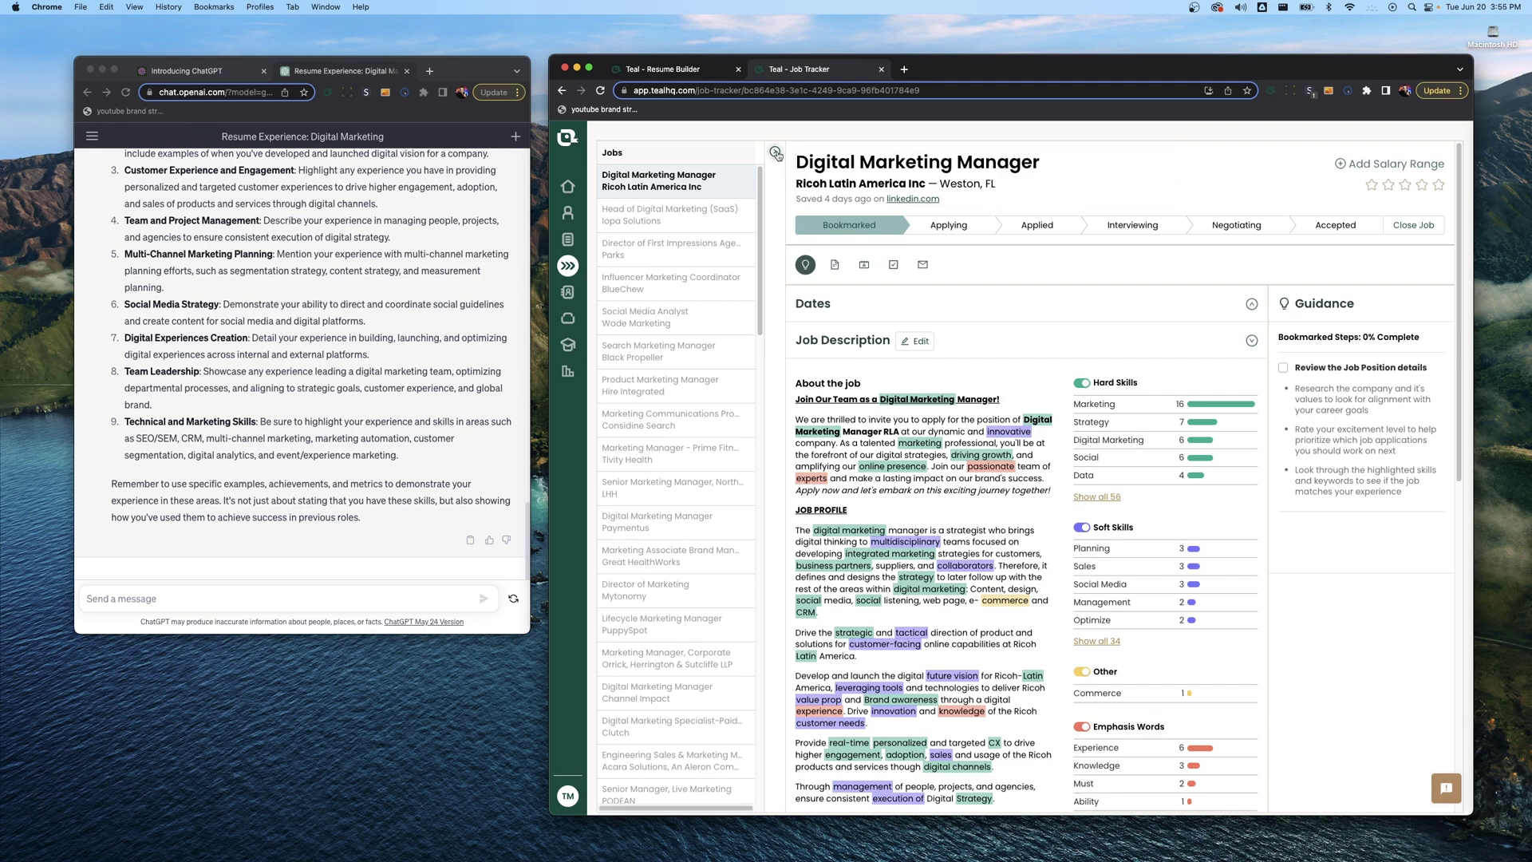
Reopen the Ricoh Latin America Digital Marketing Manager job and read through its description's keywords.
left_click(775, 151)
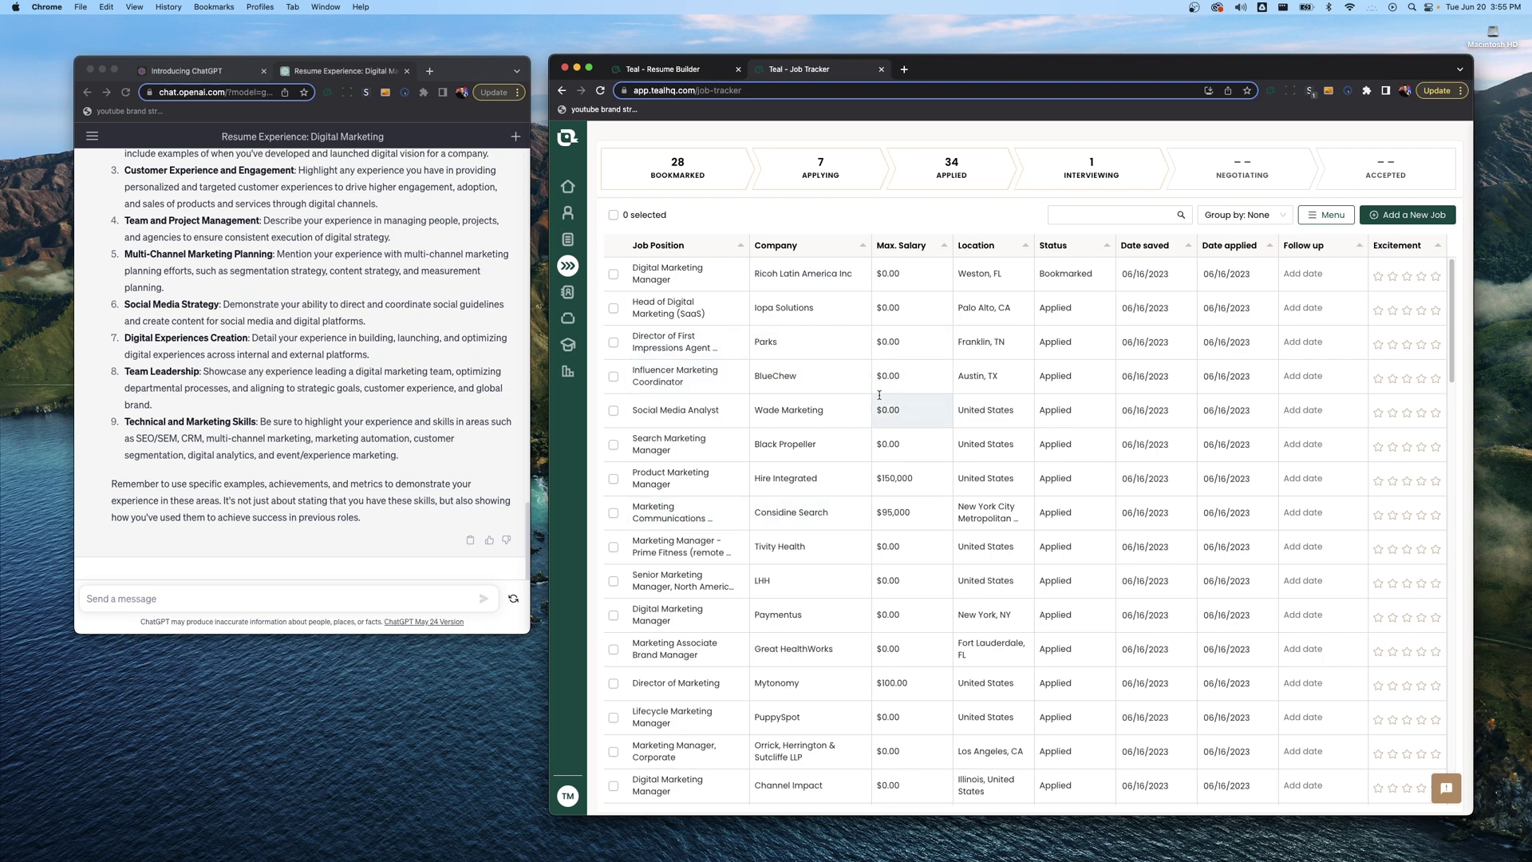
left_click(719, 275)
scroll(955, 397, "down", 5)
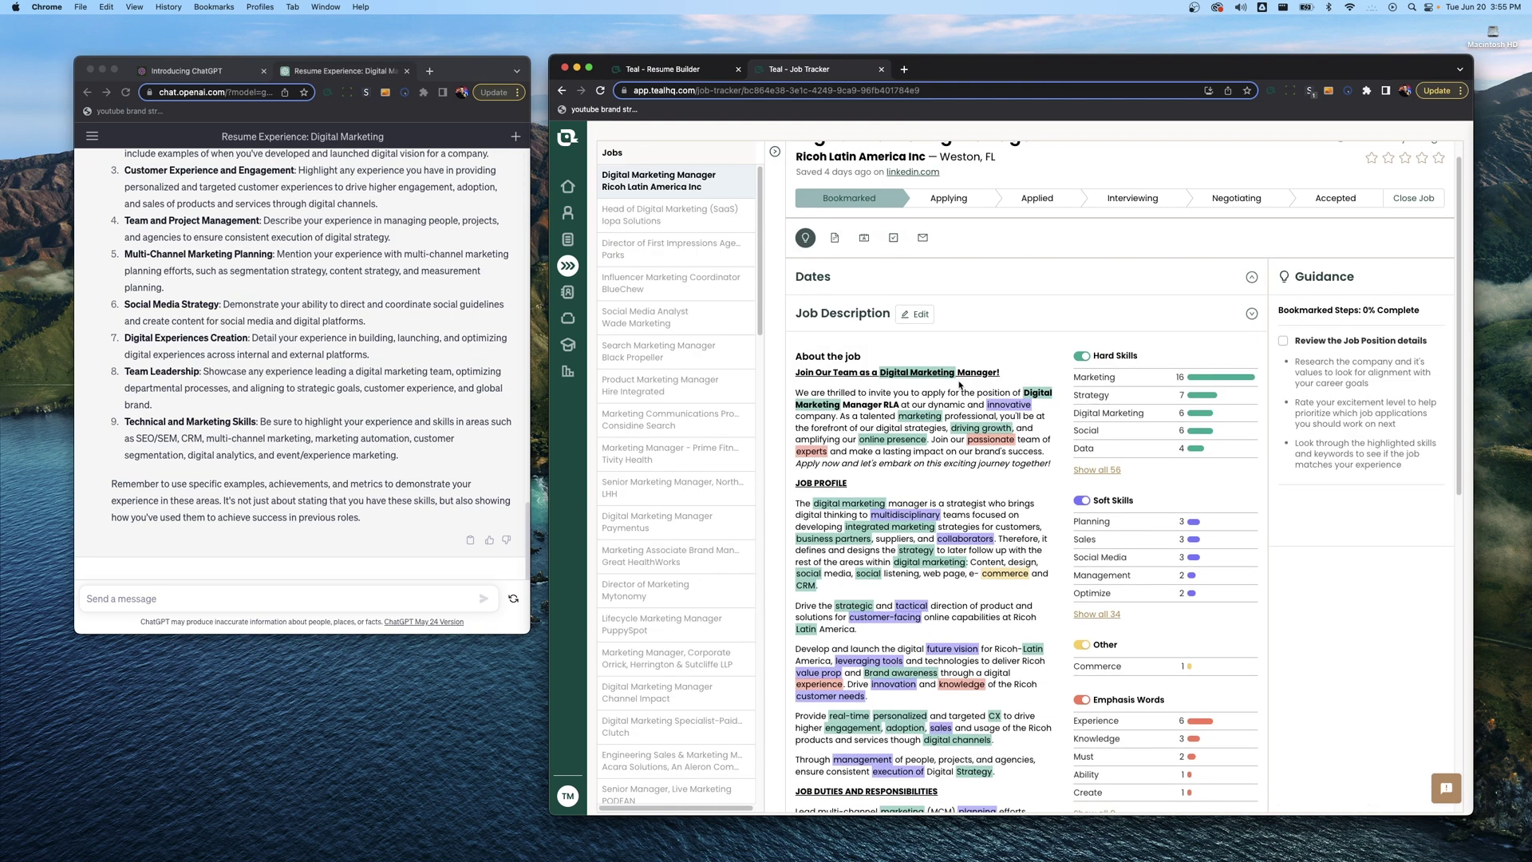
scroll(989, 416, "up", 1)
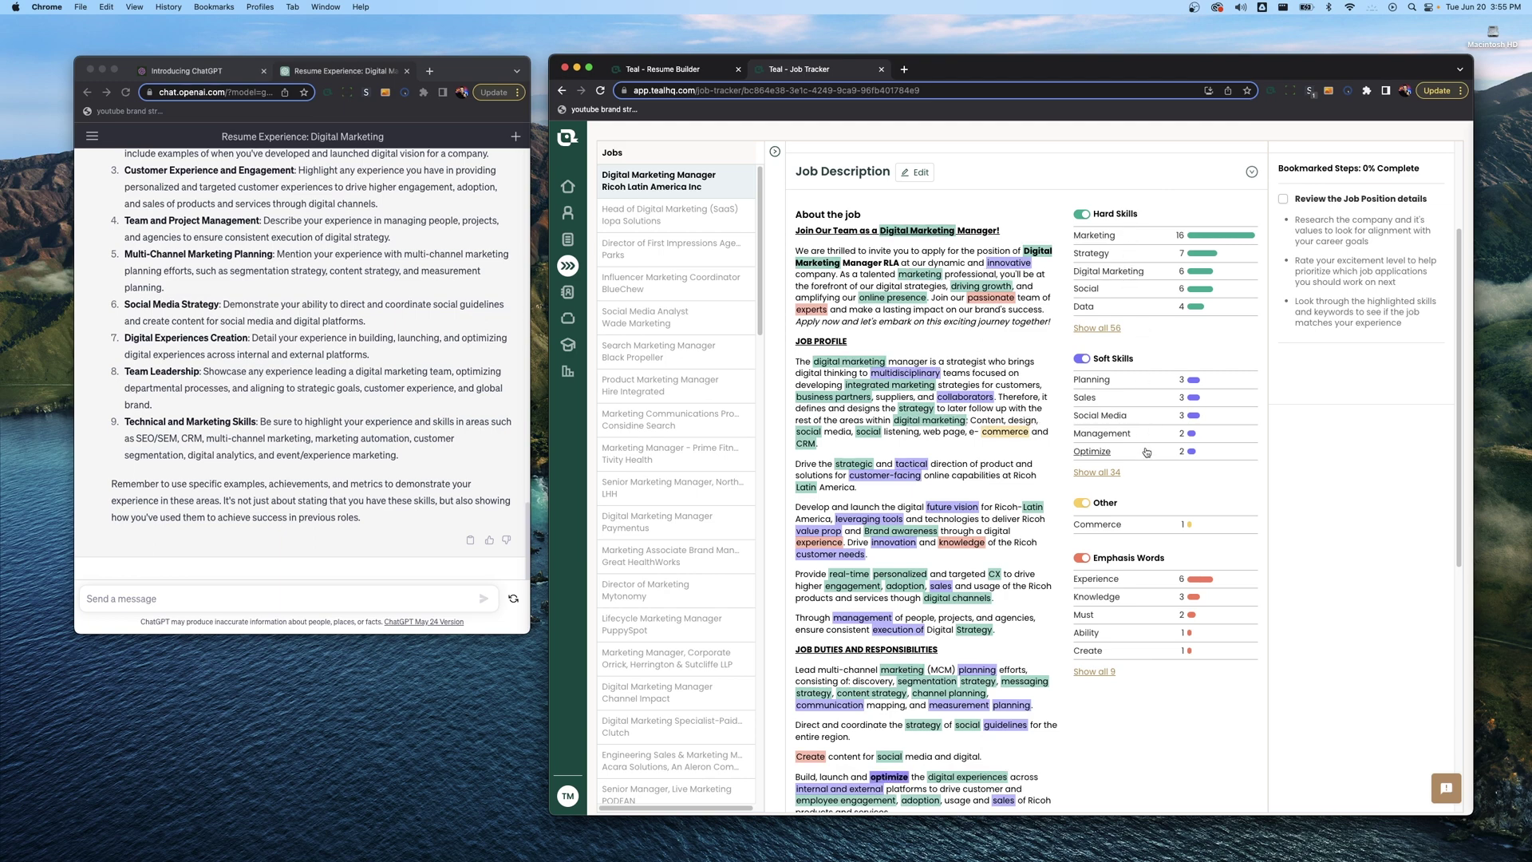
scroll(990, 372, "up", 5)
scroll(990, 372, "down", 4)
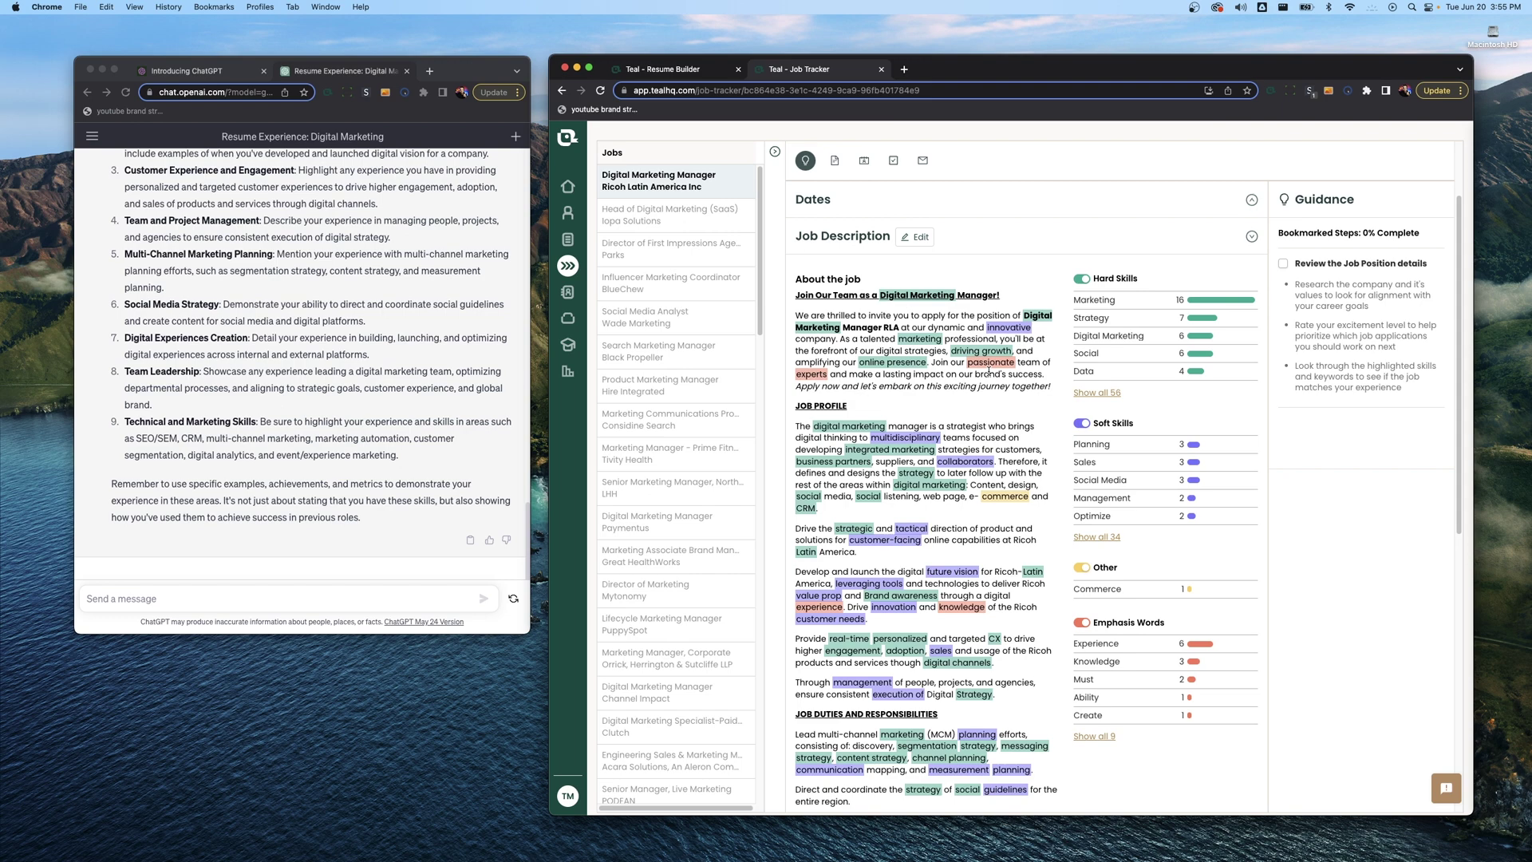
scroll(990, 479, "up", 3)
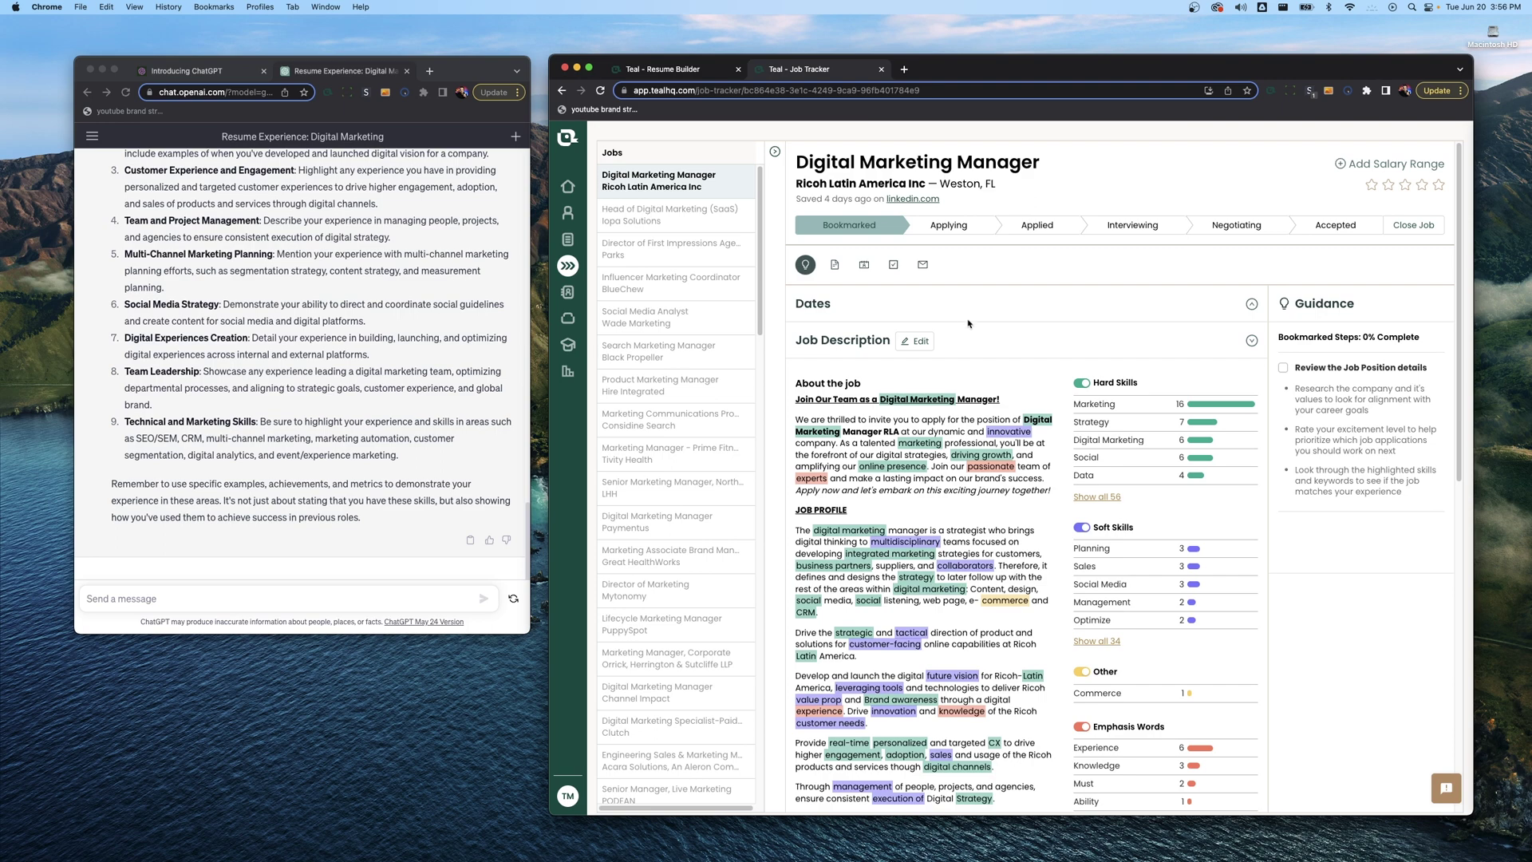
scroll(918, 356, "down", 5)
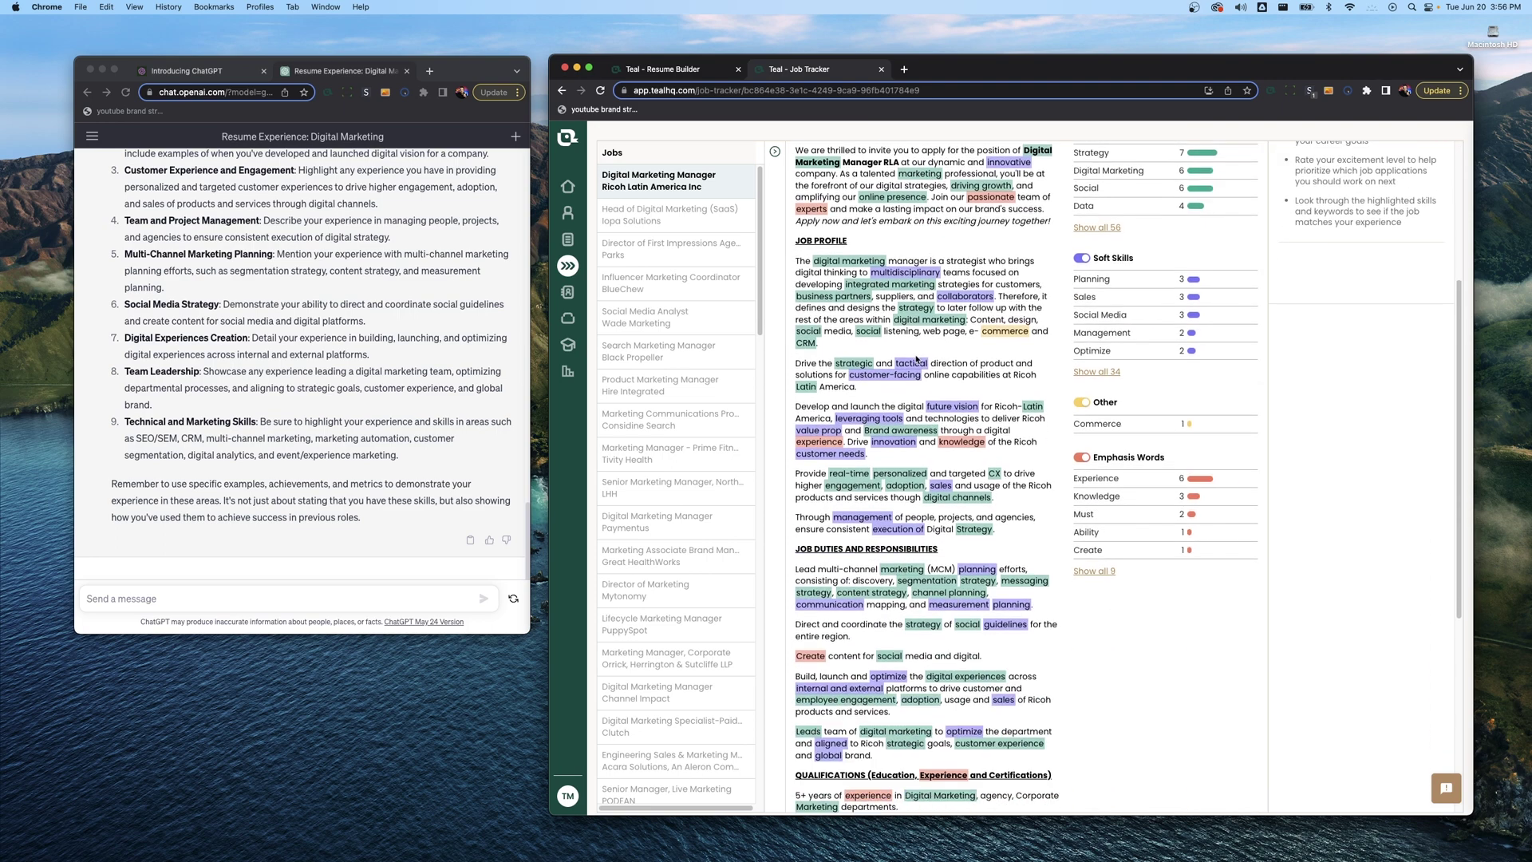
scroll(930, 360, "up", 10)
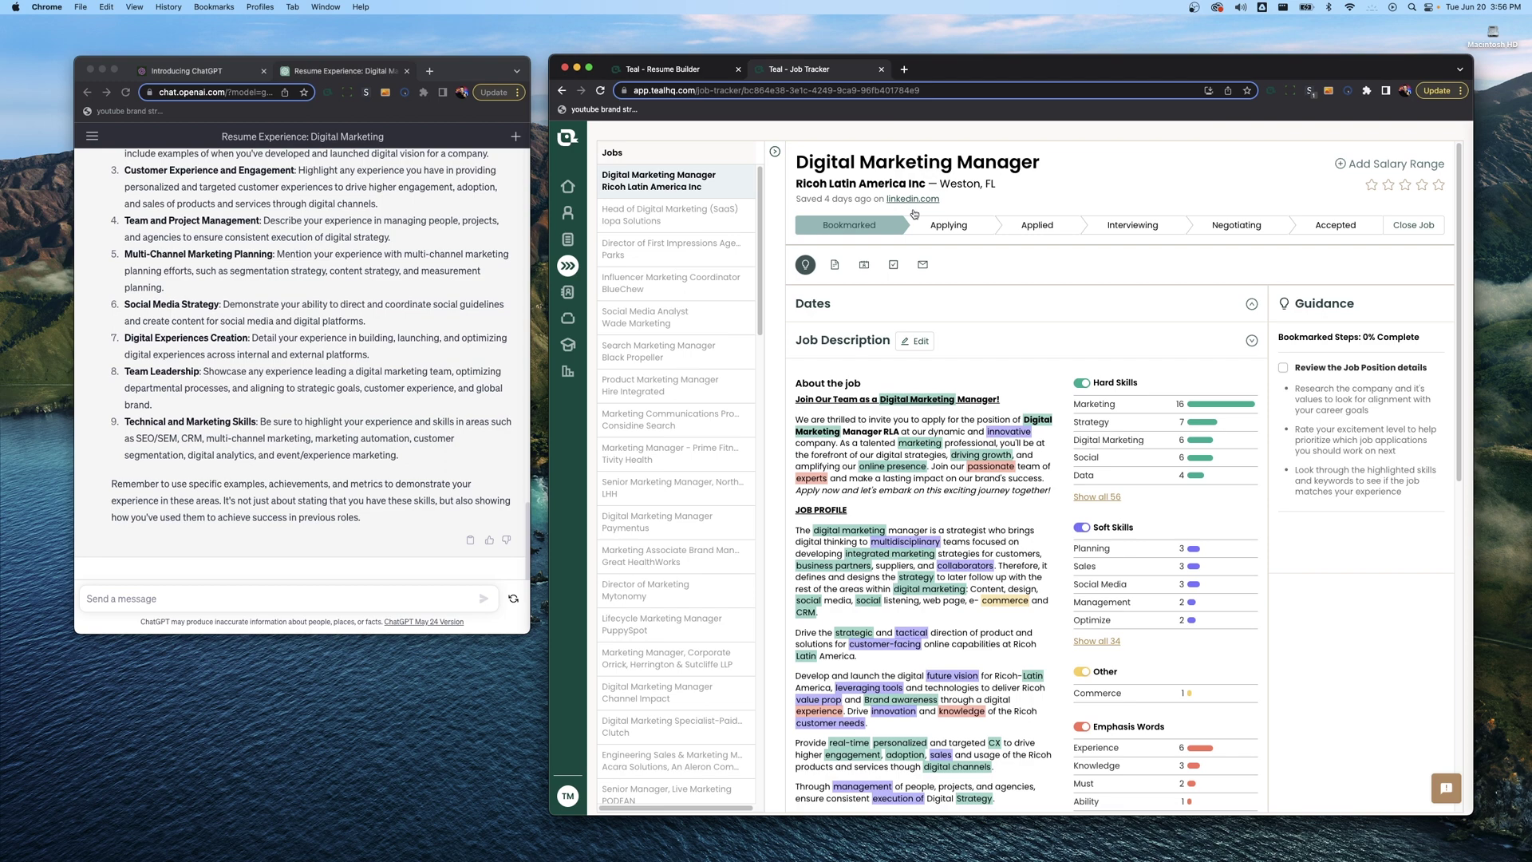
left_click(680, 74)
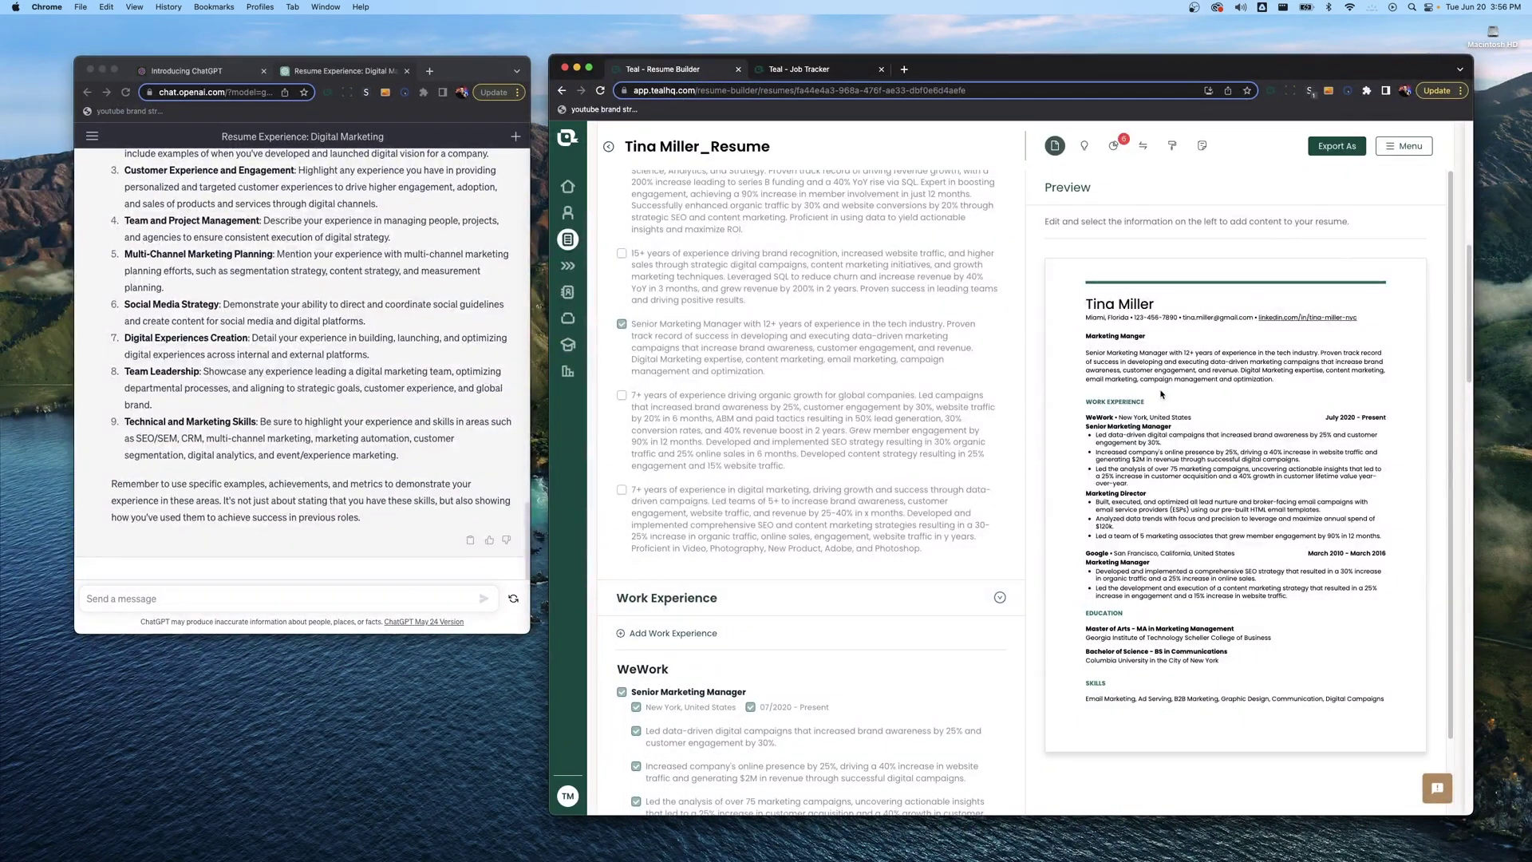
key("ctrl+Tab")
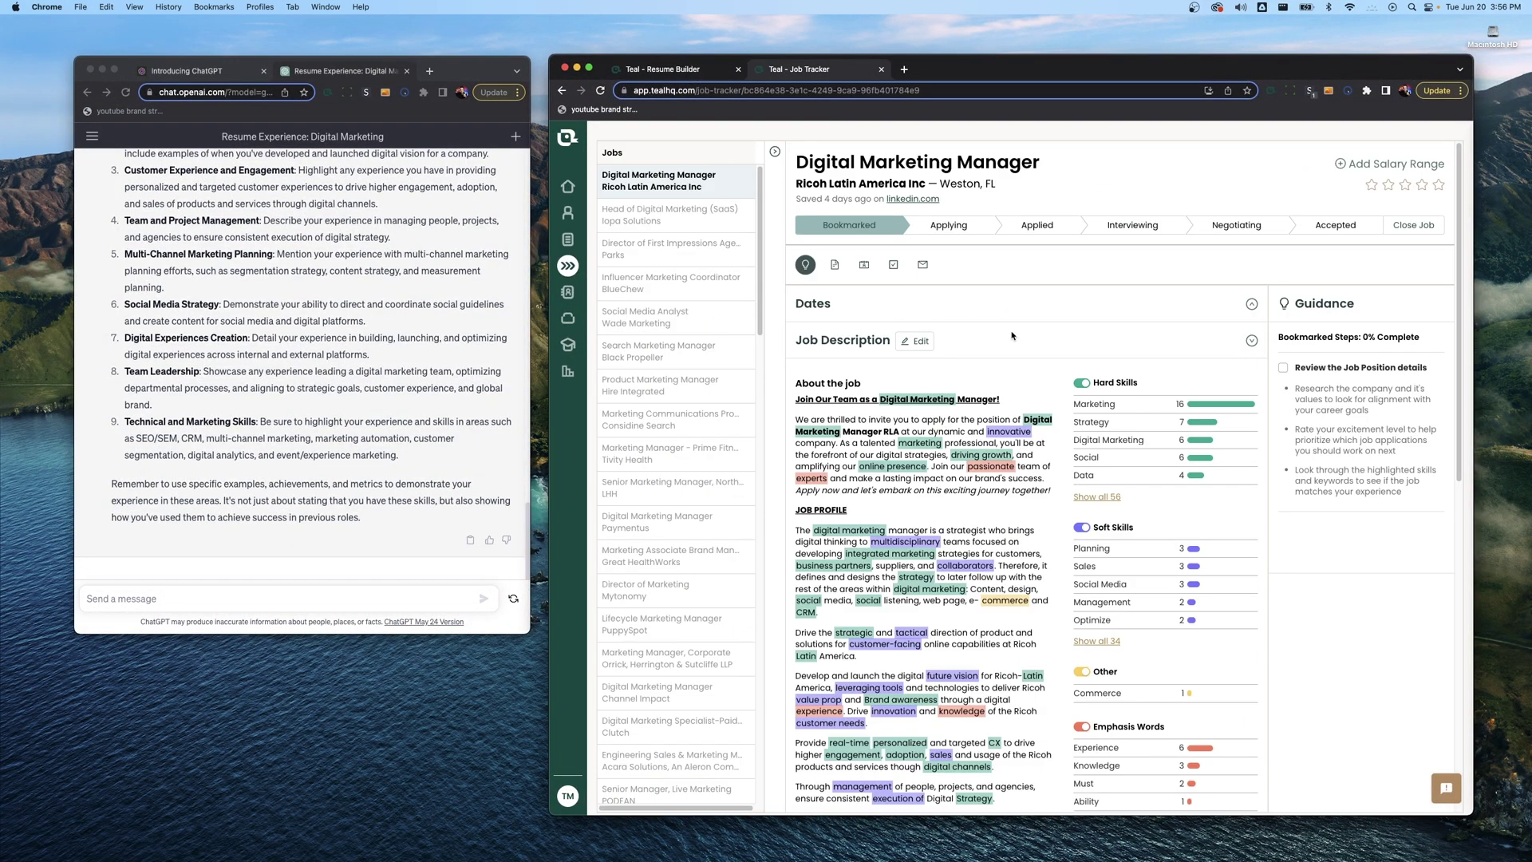
left_click(710, 74)
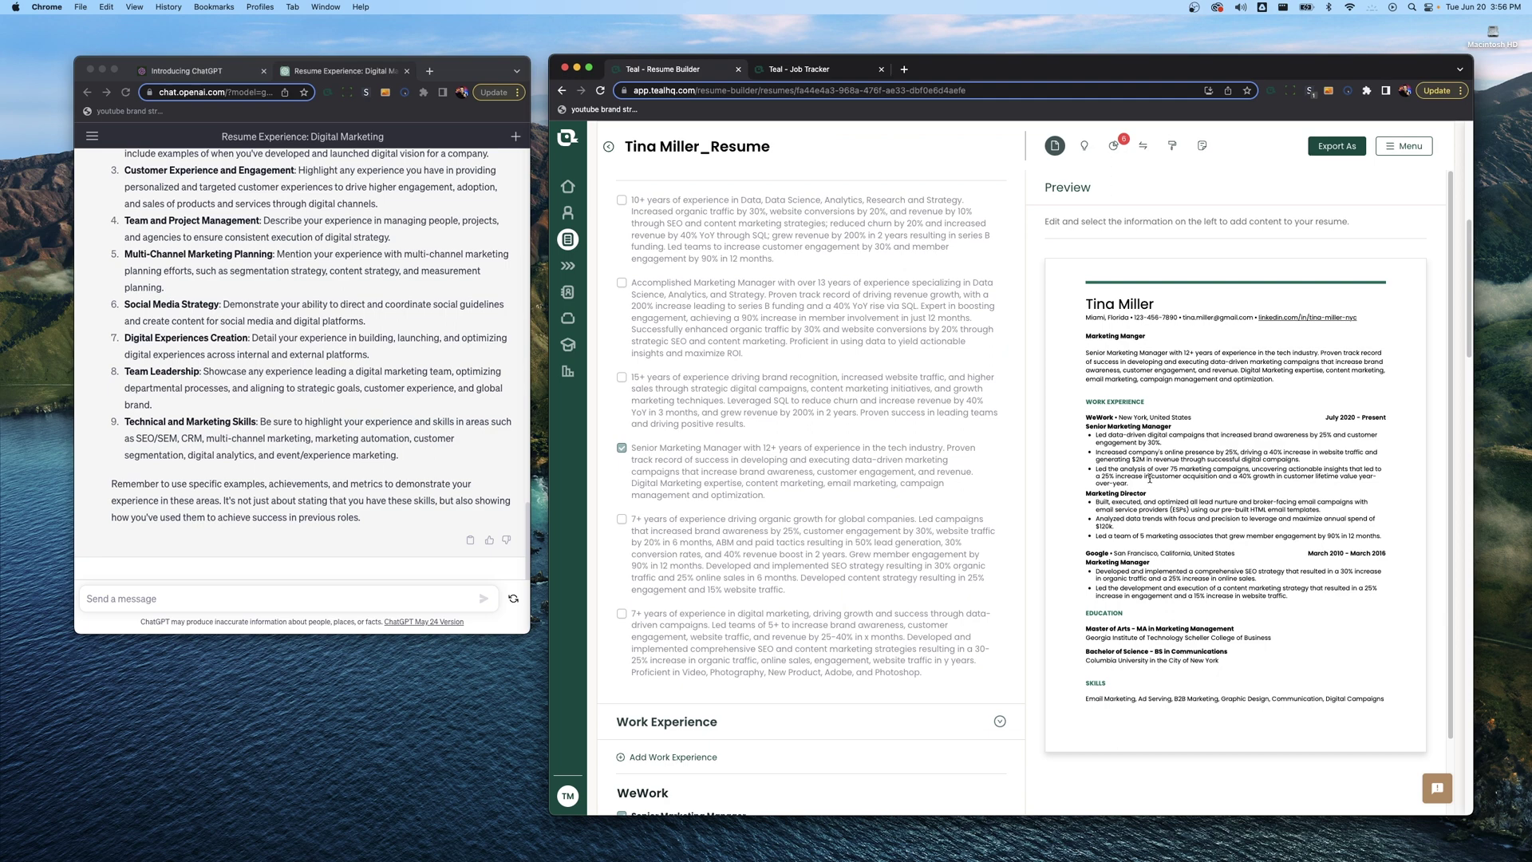
scroll(964, 585, "up", 6)
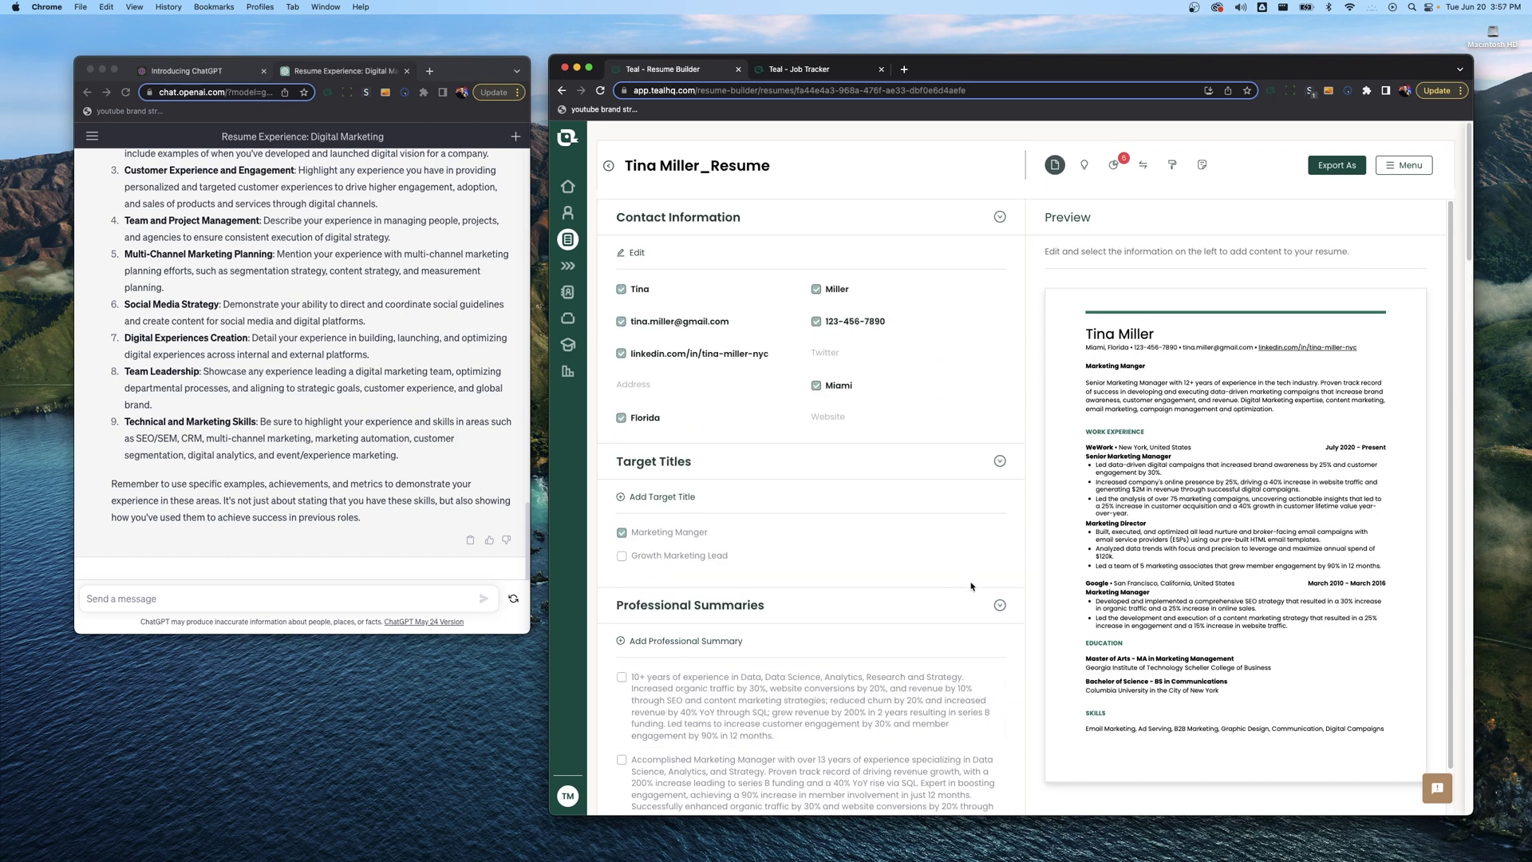
left_click(339, 437)
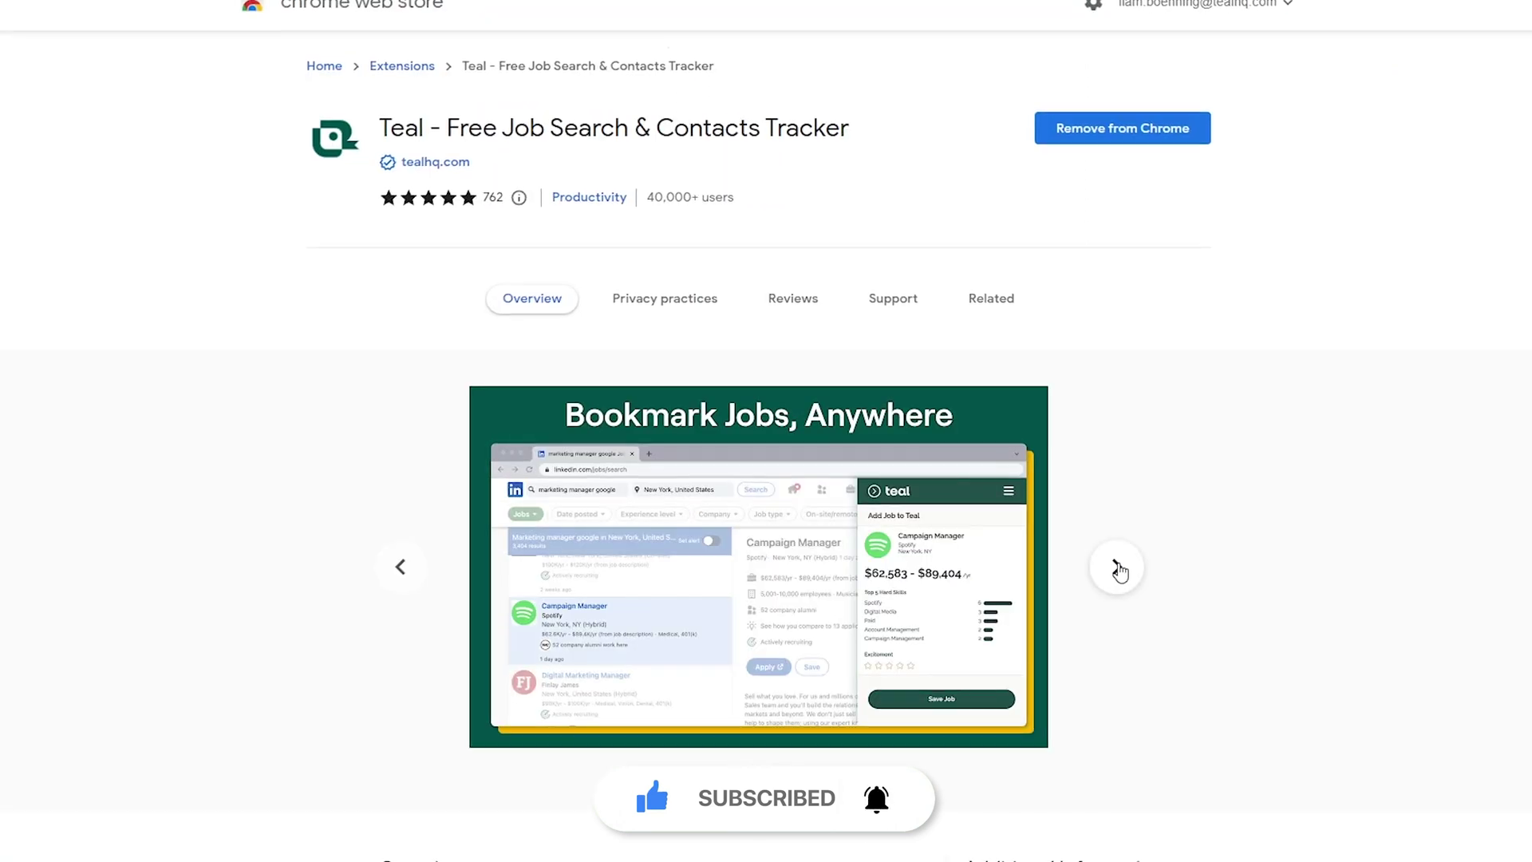
Advance the Teal extension's screenshot carousel to the LinkedIn Profile Analysis slide.
left_click(1118, 567)
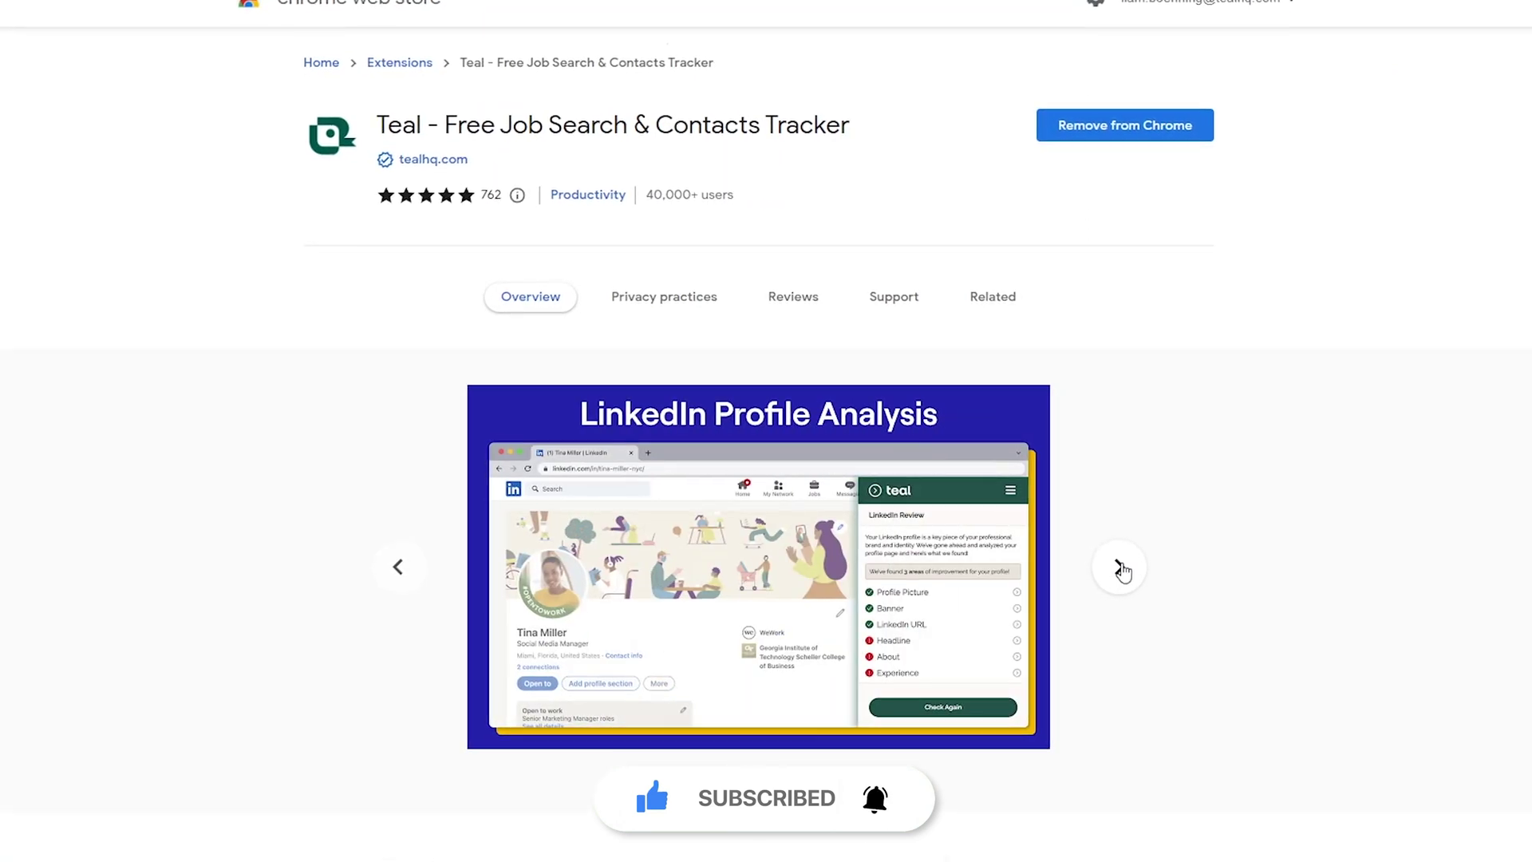